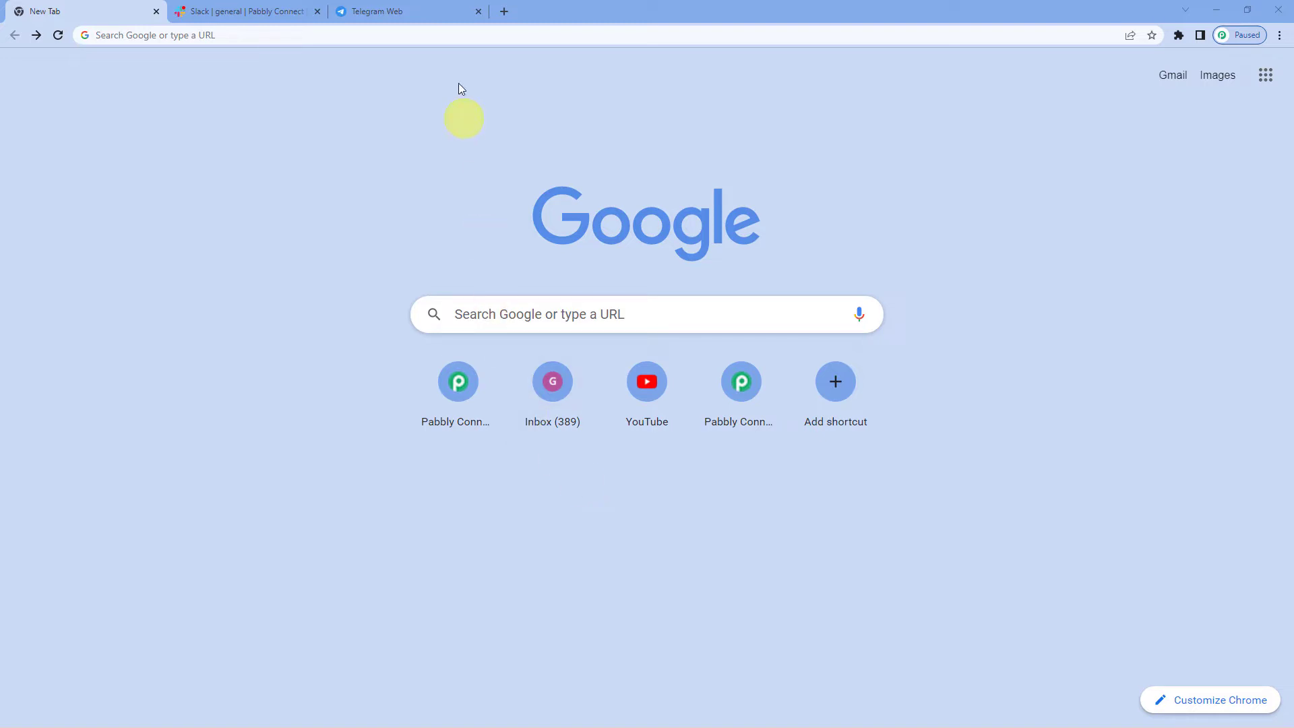
Go to pabbly.com in the new Chrome tab's address bar
click(453, 38)
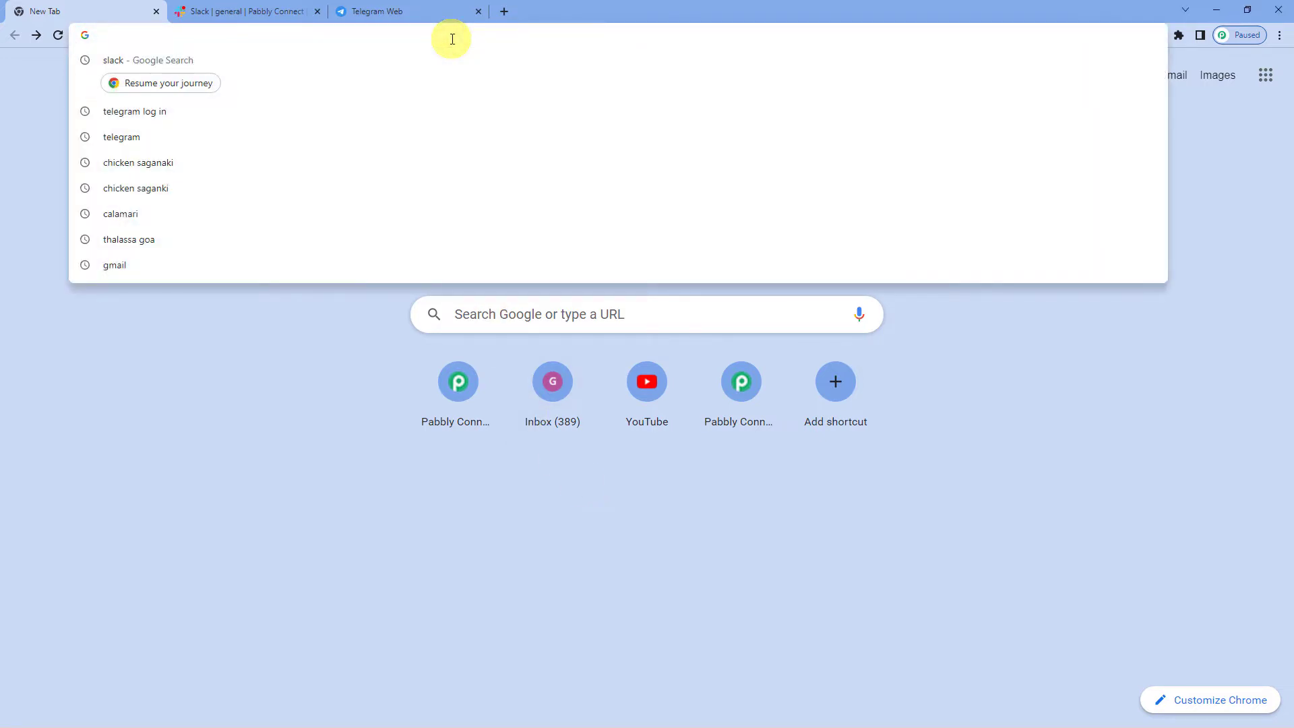
text(pabb)
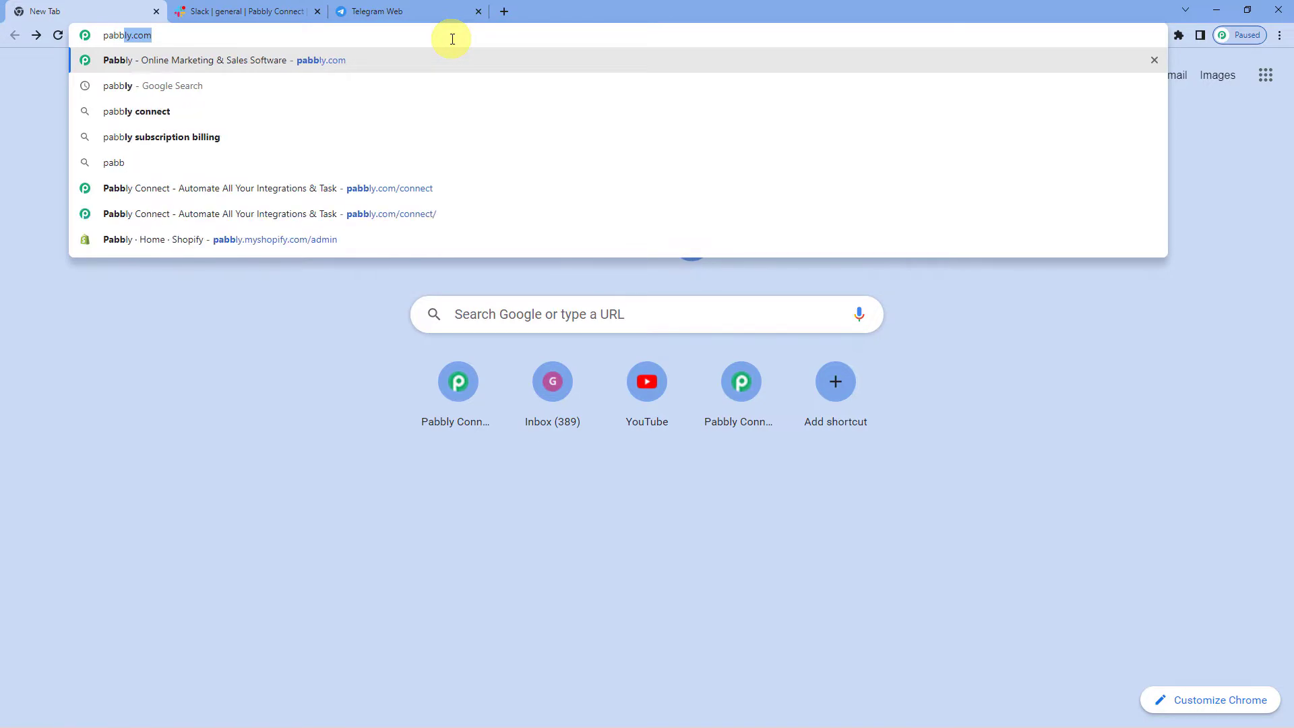
text(ly)
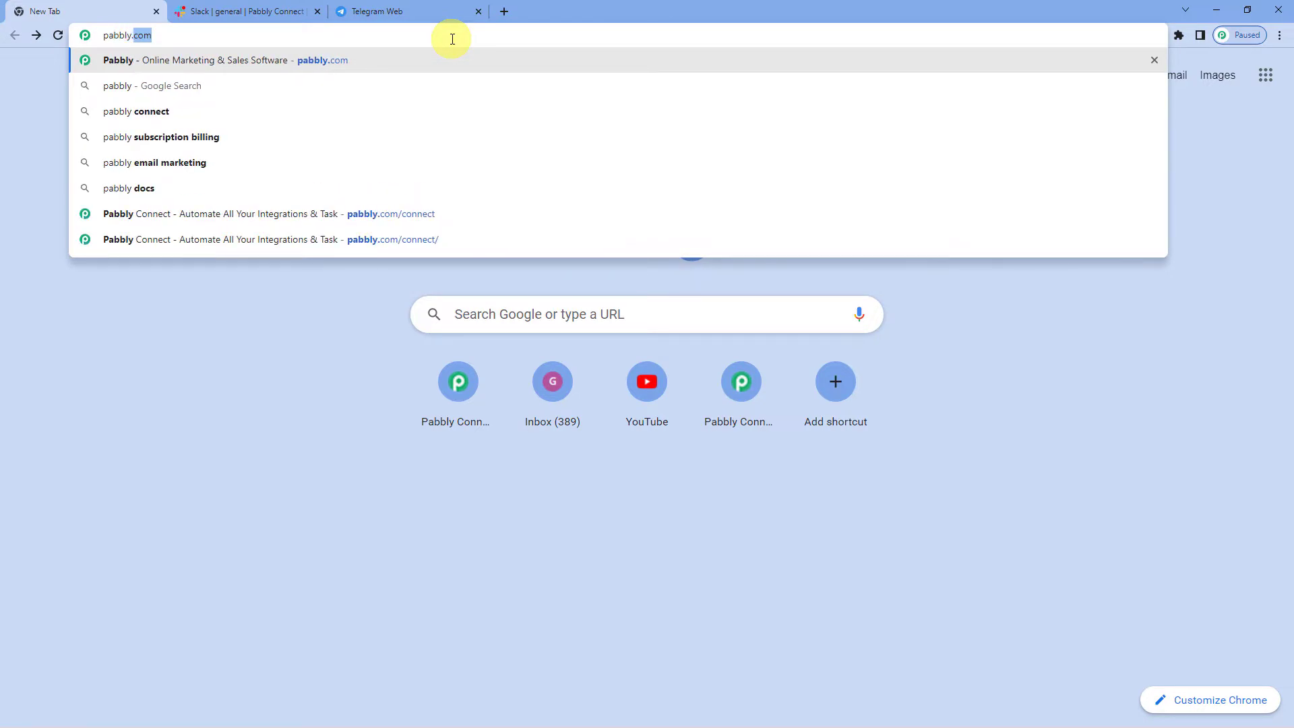
text(.com)
key(Return)
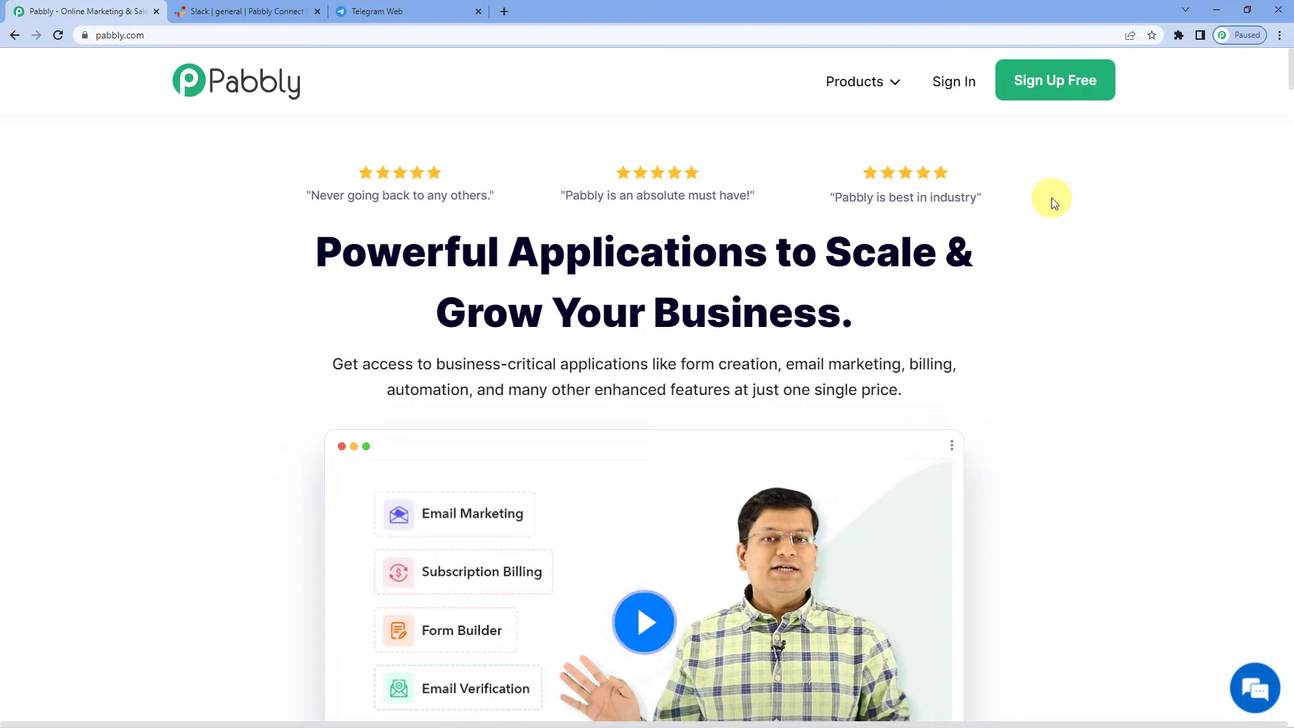
Sign in to Pabbly and create a new workflow named 'Slack To Telegram'
click(958, 90)
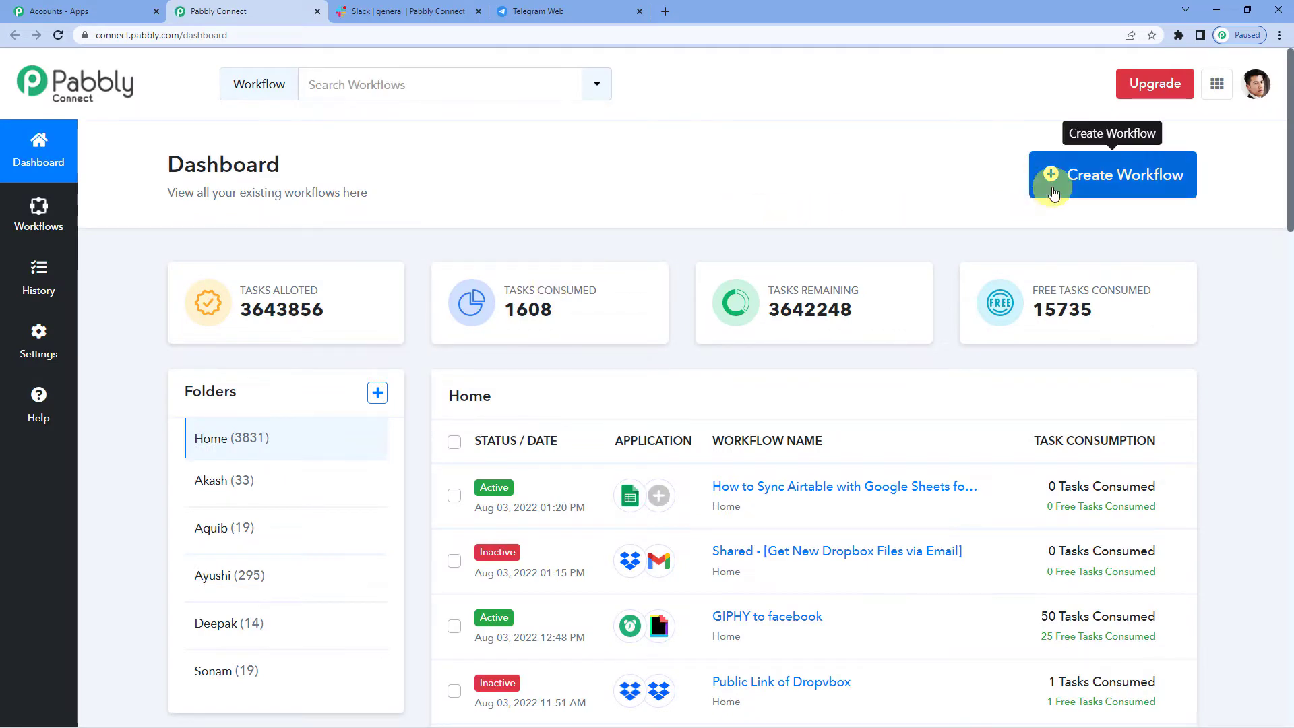
click(1102, 190)
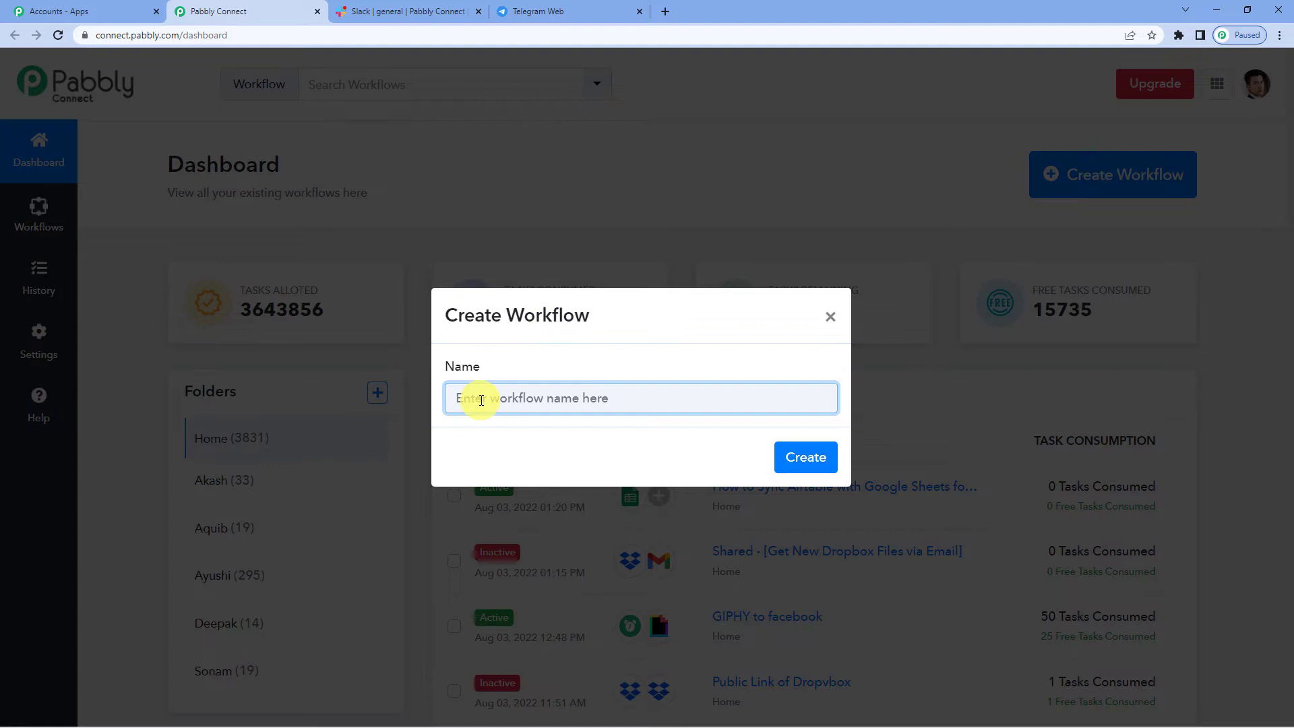
text(Slack To Telegram)
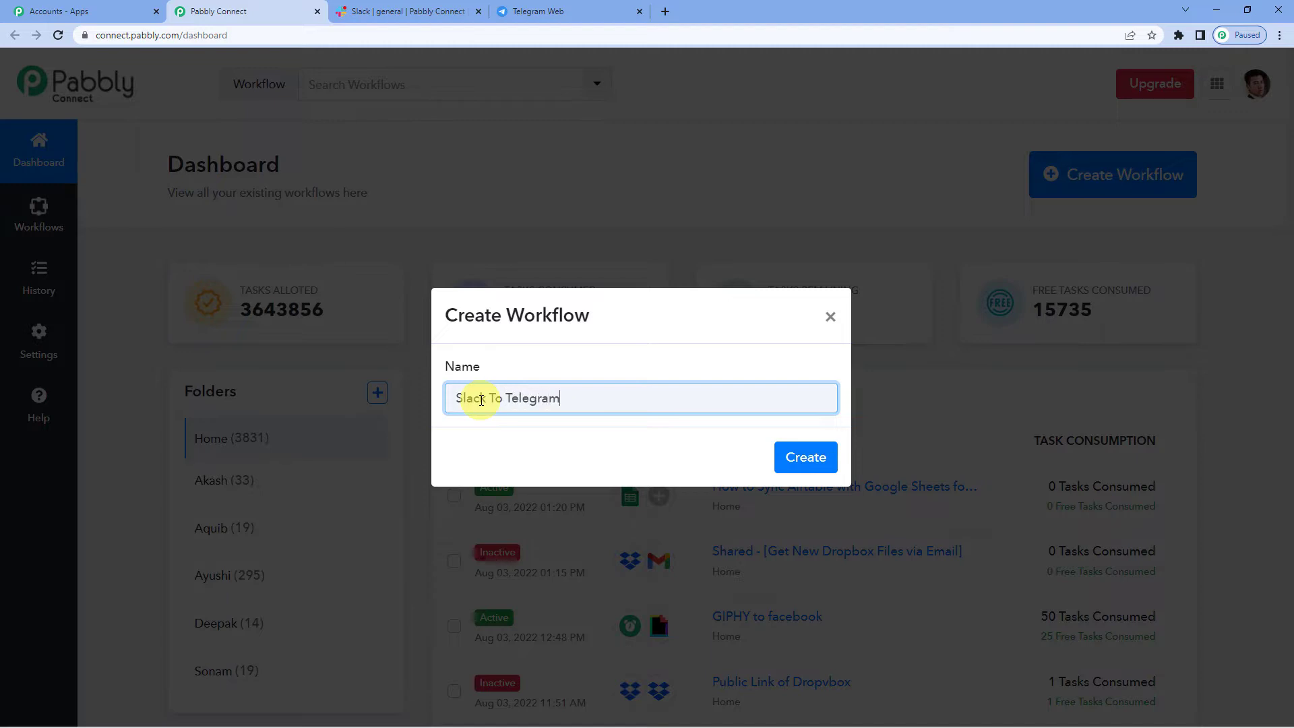
click(804, 456)
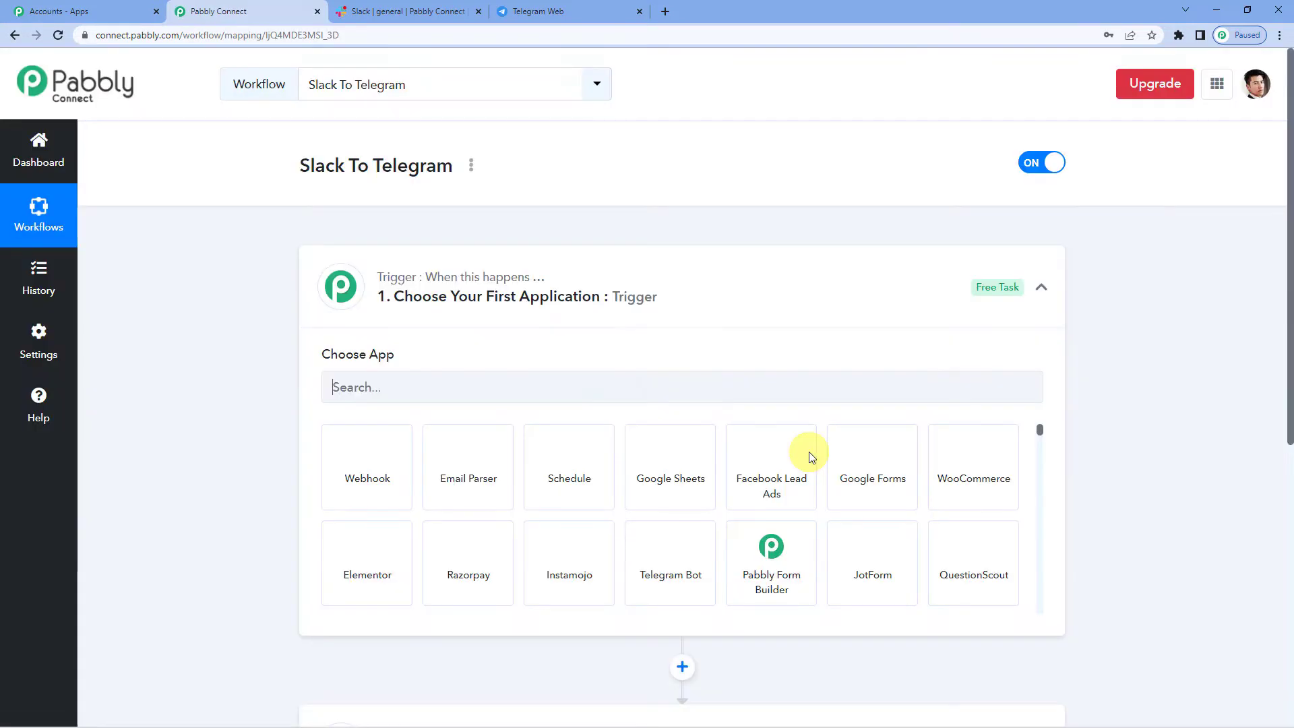
click(600, 318)
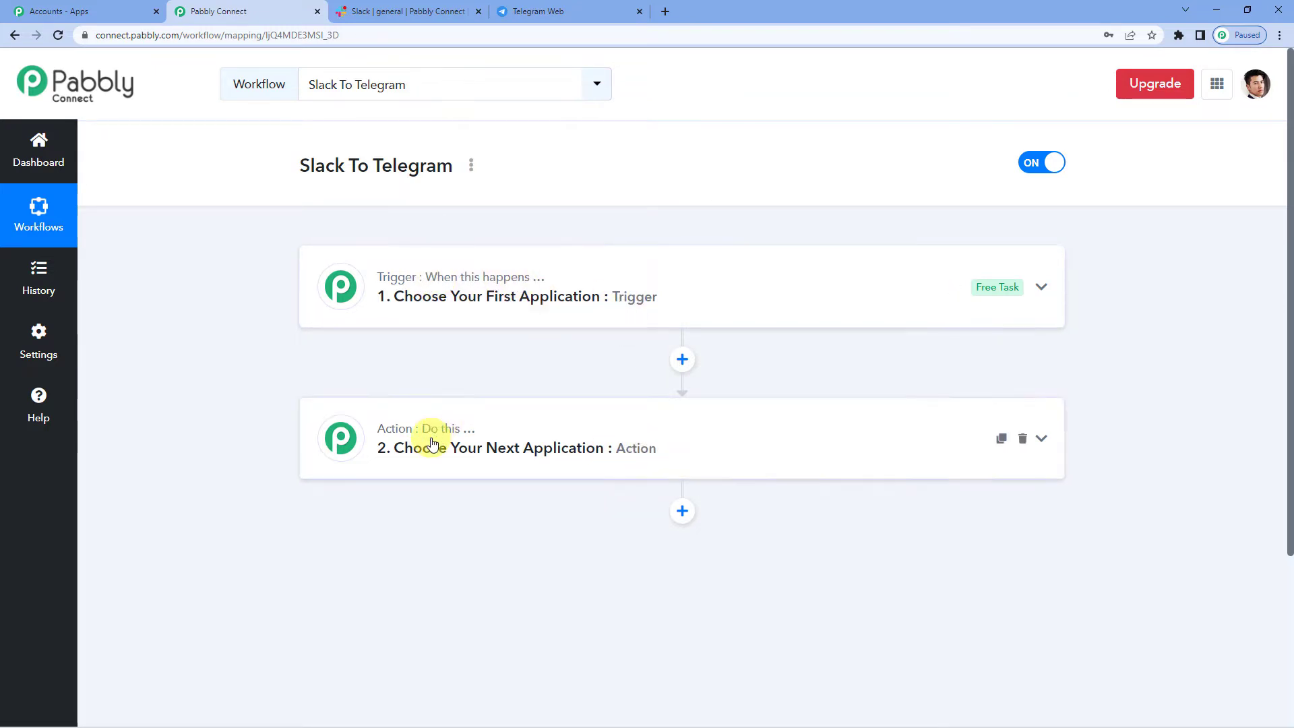
mouse_move(463, 439)
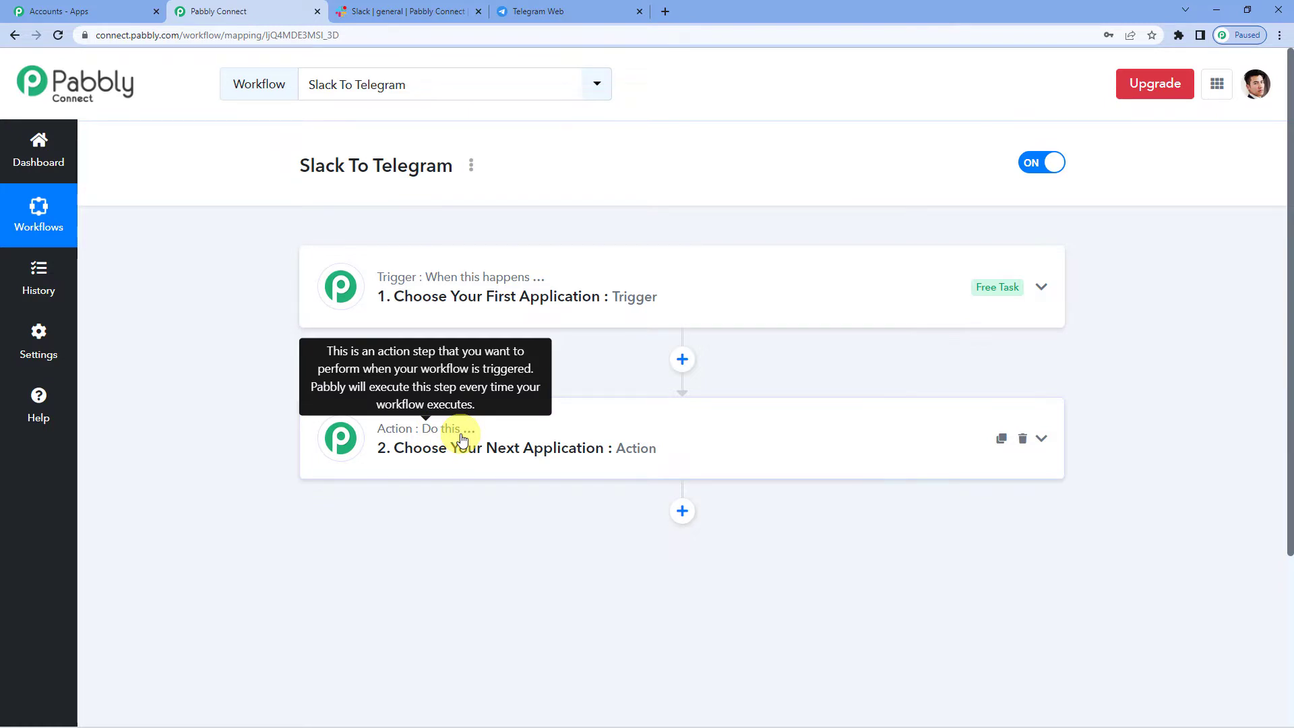
mouse_move(463, 289)
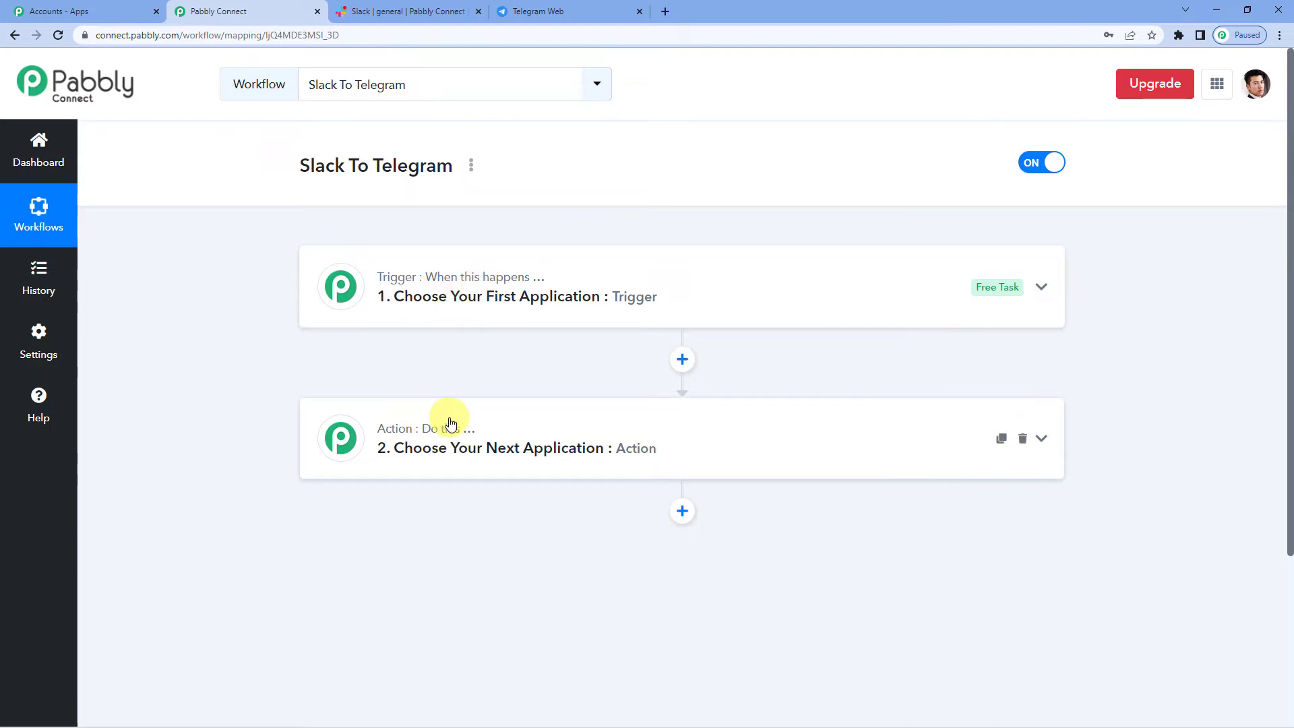
Set the trigger app to Slack with the New Message trigger event
click(450, 323)
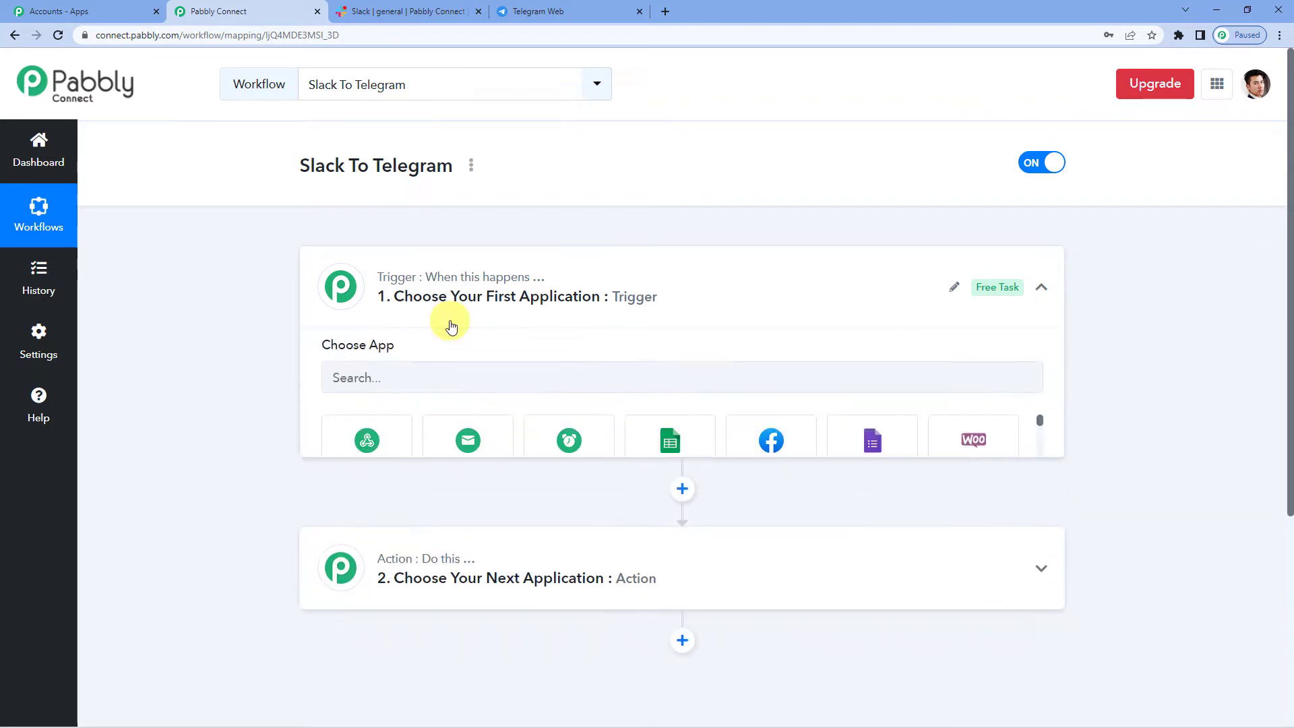
click(402, 389)
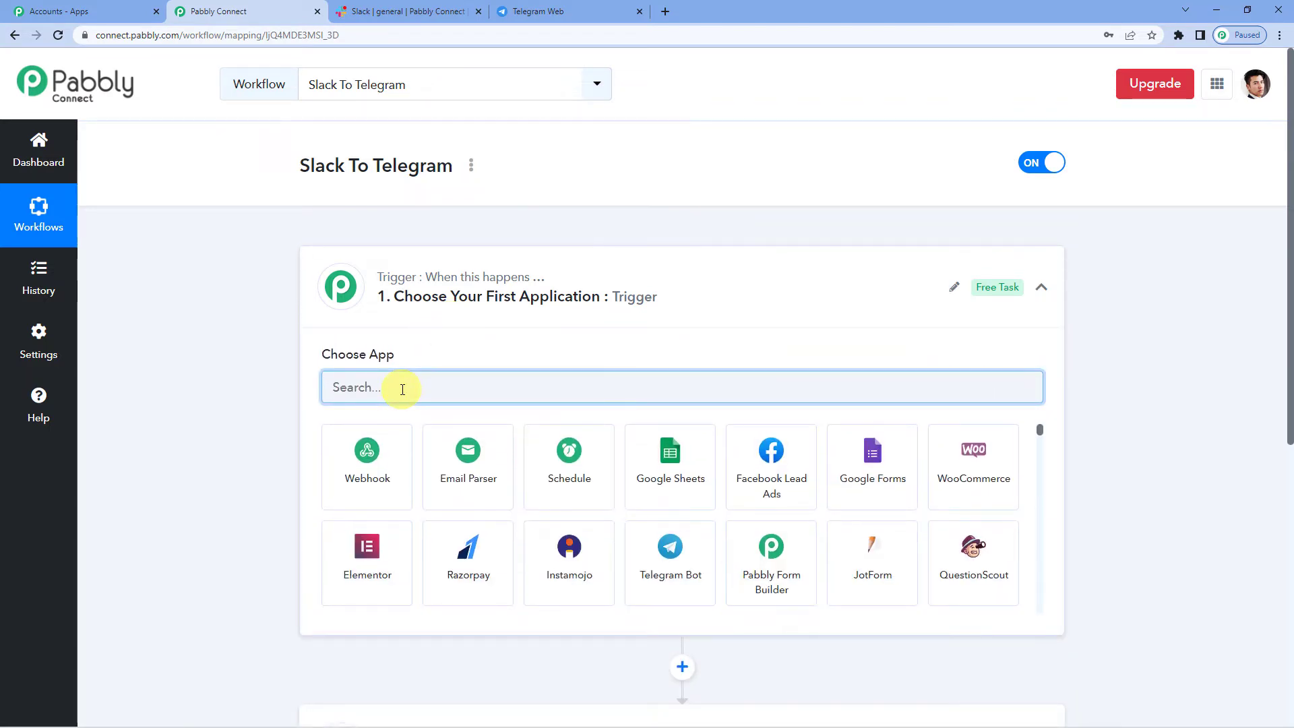
text(slack)
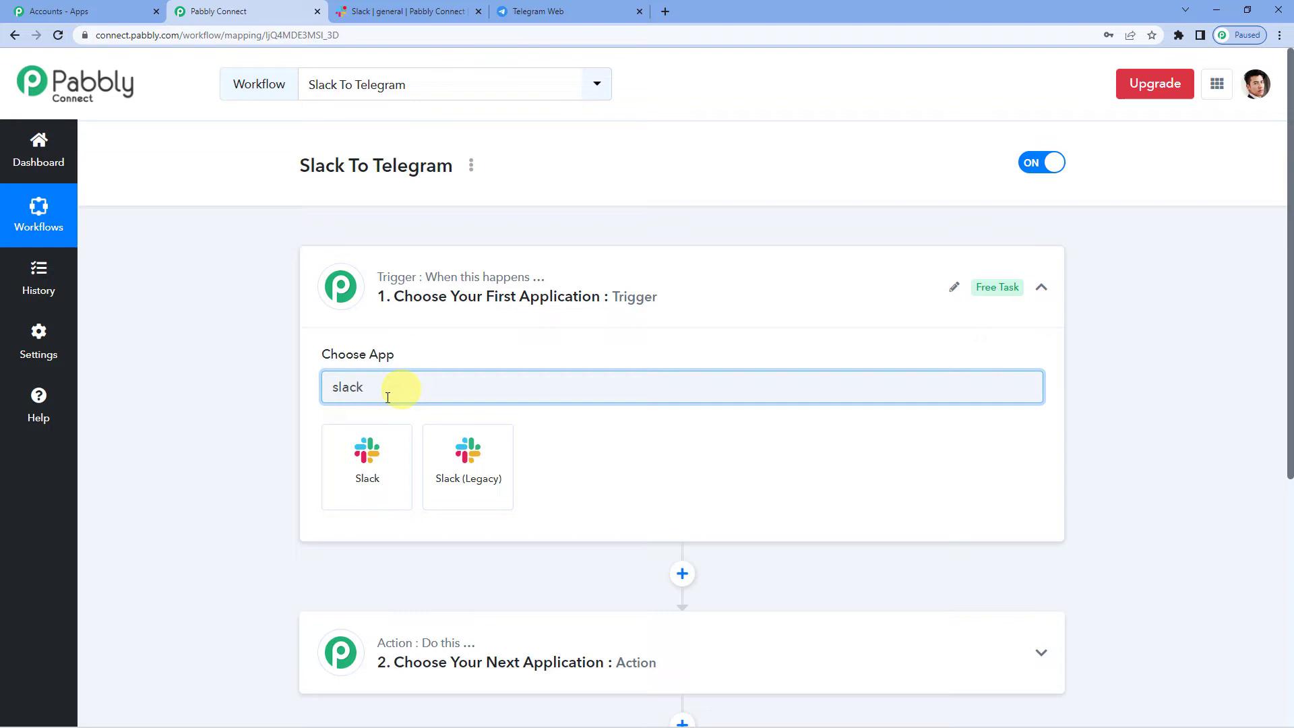
click(363, 464)
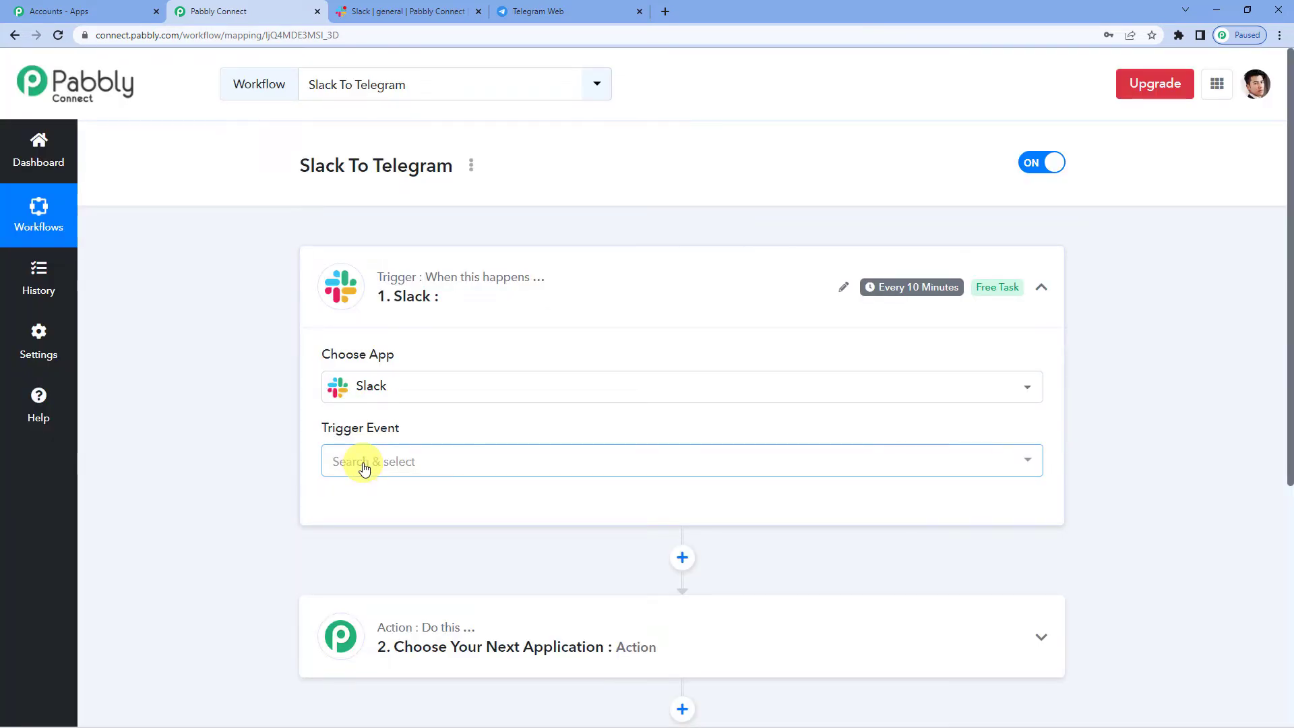
click(364, 469)
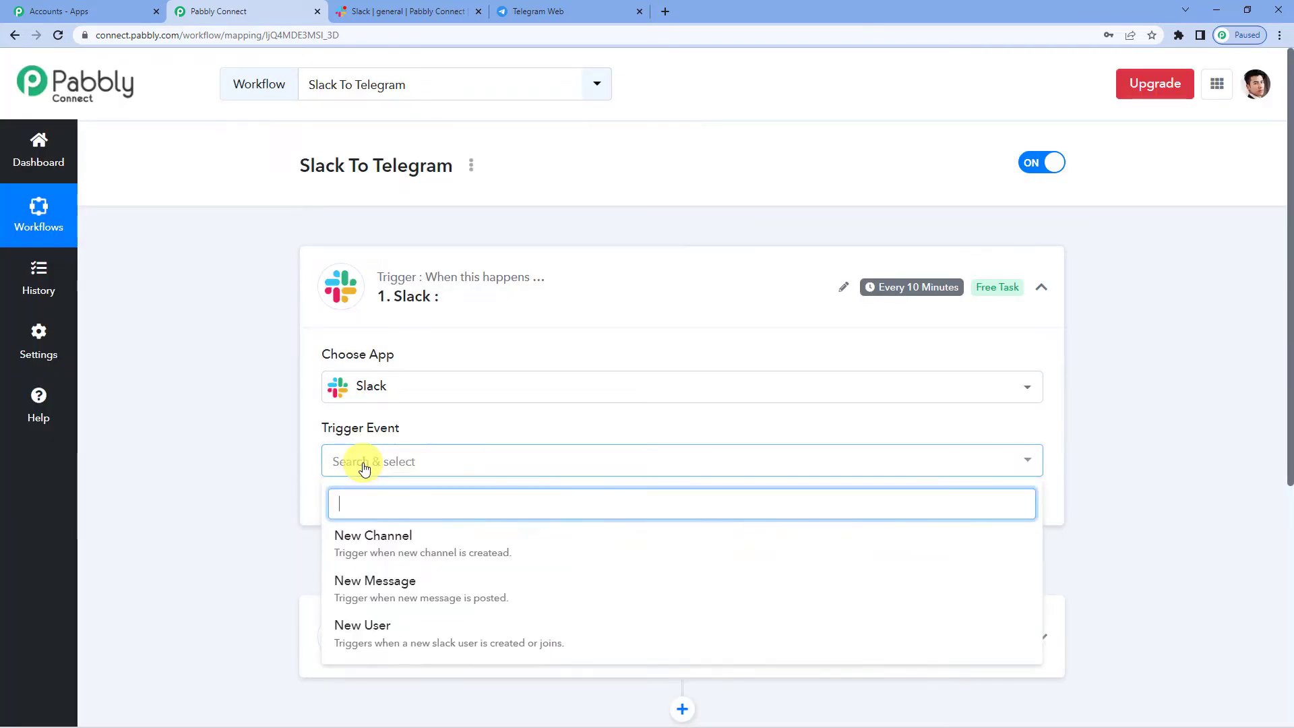
scroll(405, 465, down, 1)
click(401, 516)
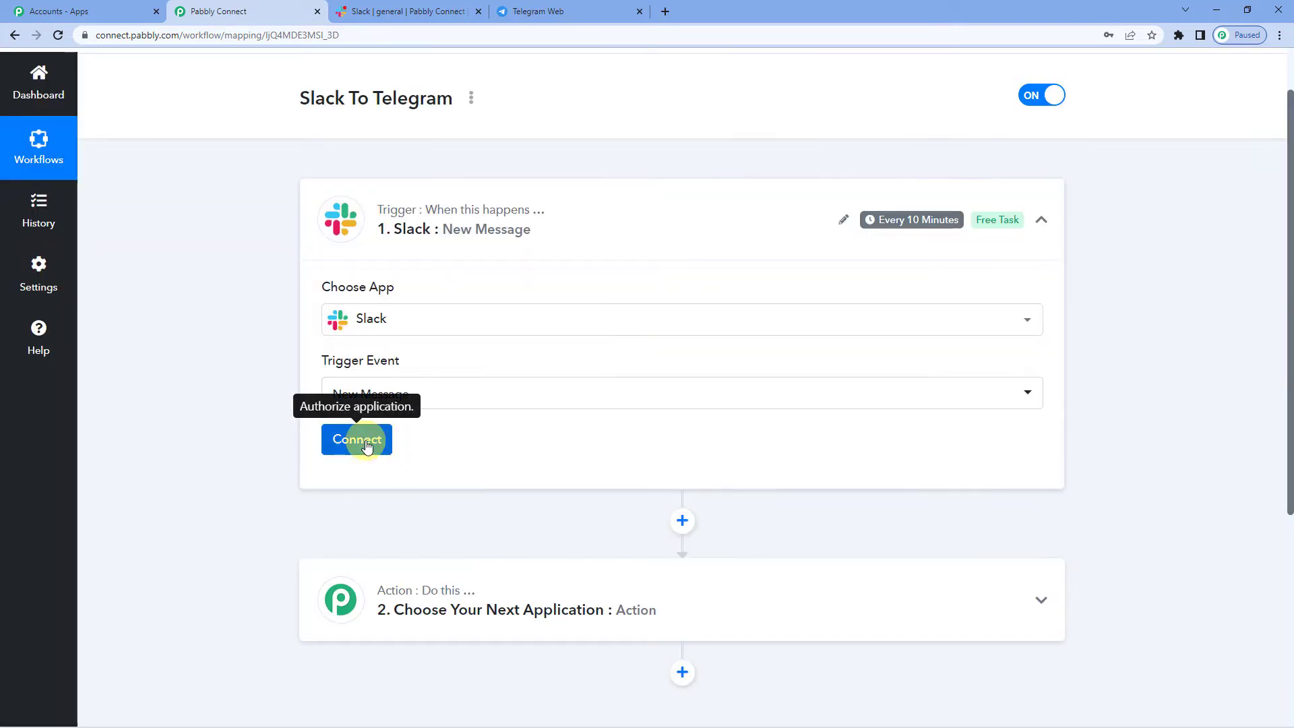
Add a new Slack connection with token type 'user' and allow workspace access
click(368, 447)
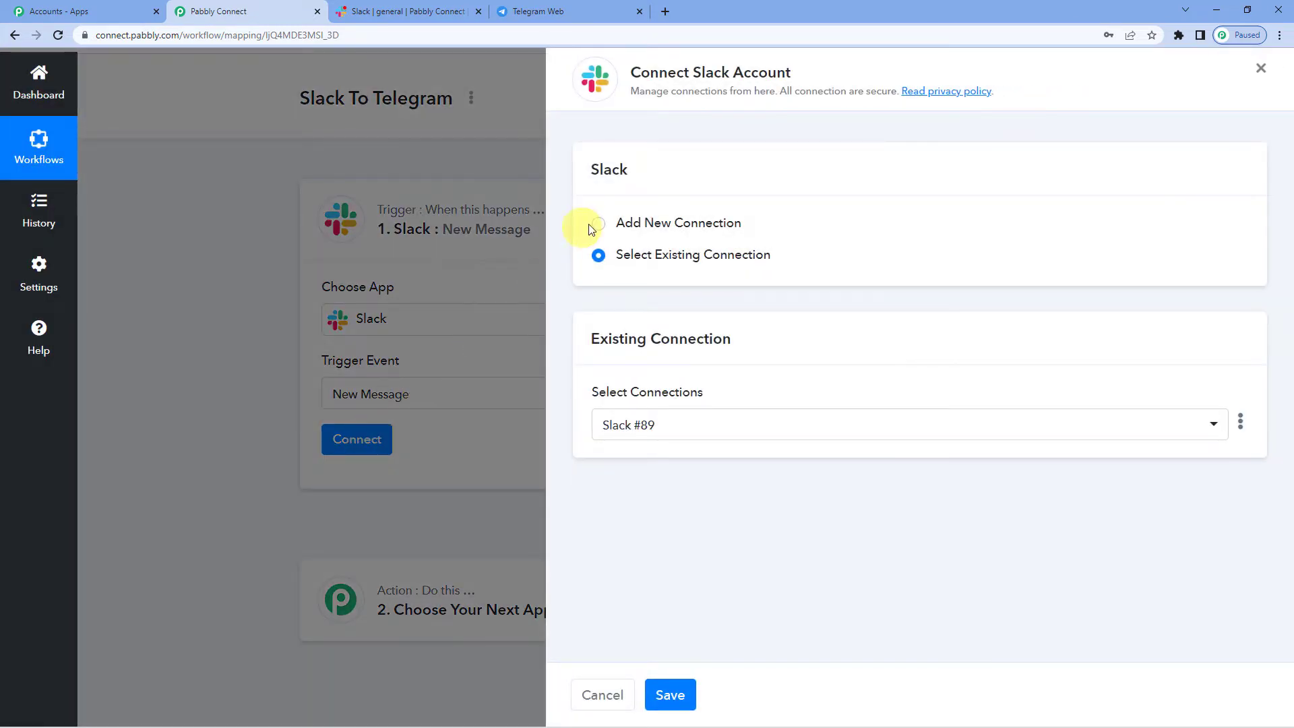
click(597, 223)
click(647, 402)
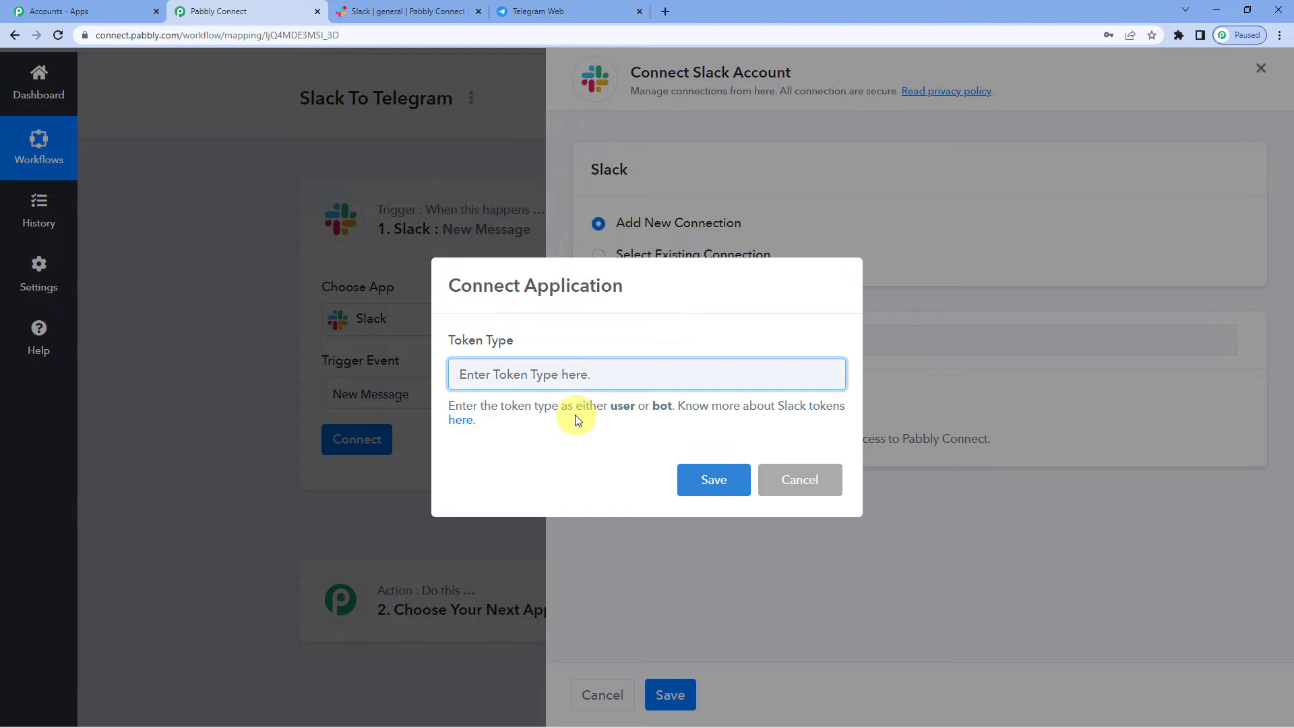
drag(575, 406, 652, 405)
click(607, 376)
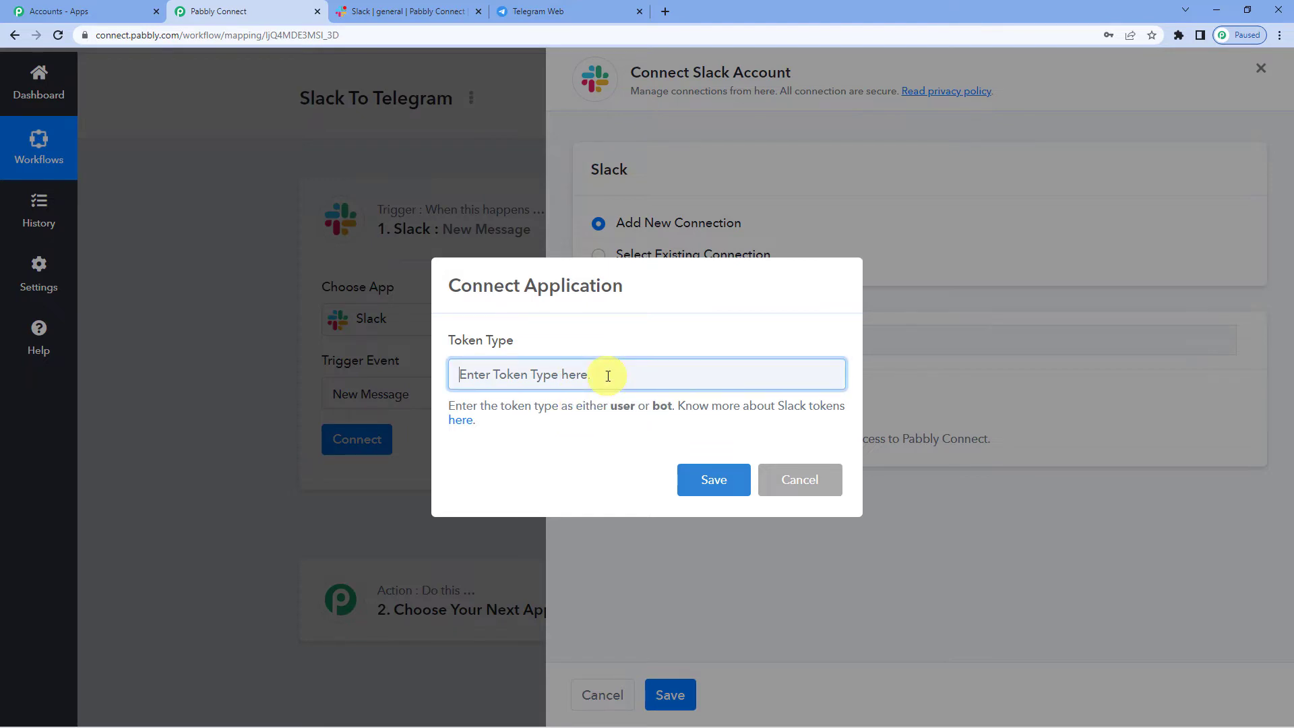
text(user)
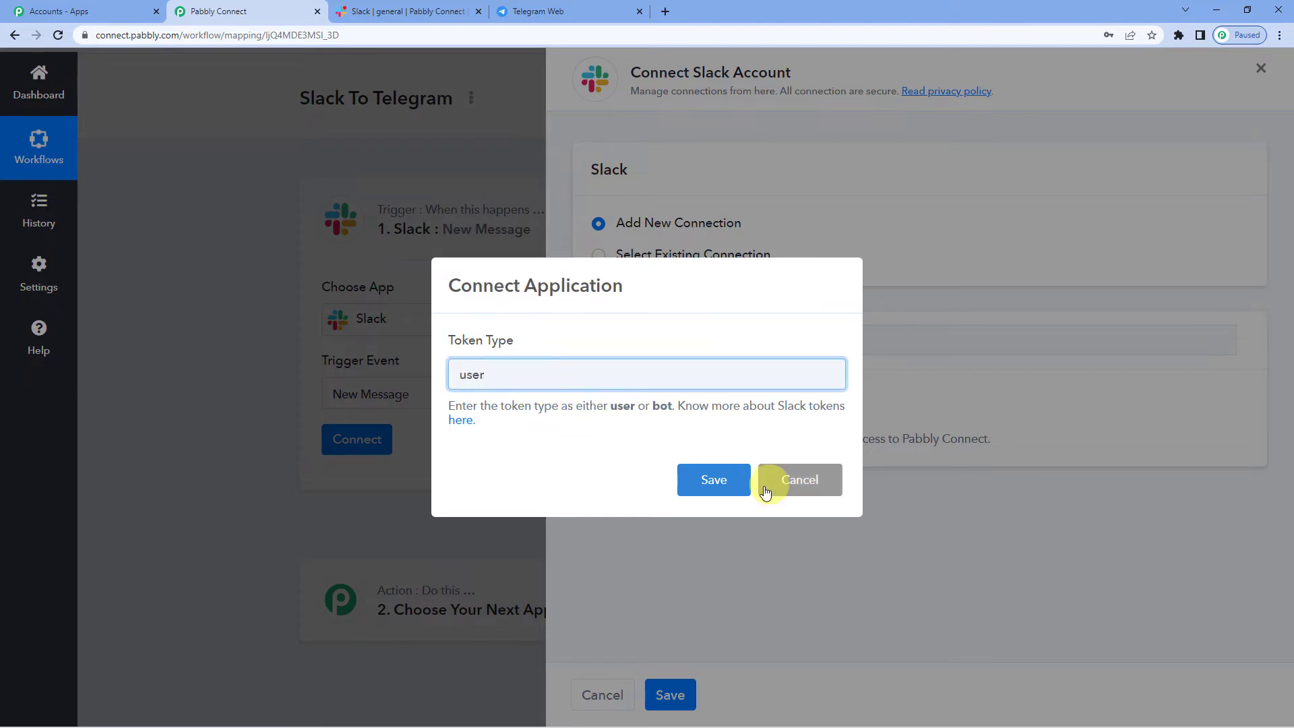
click(722, 482)
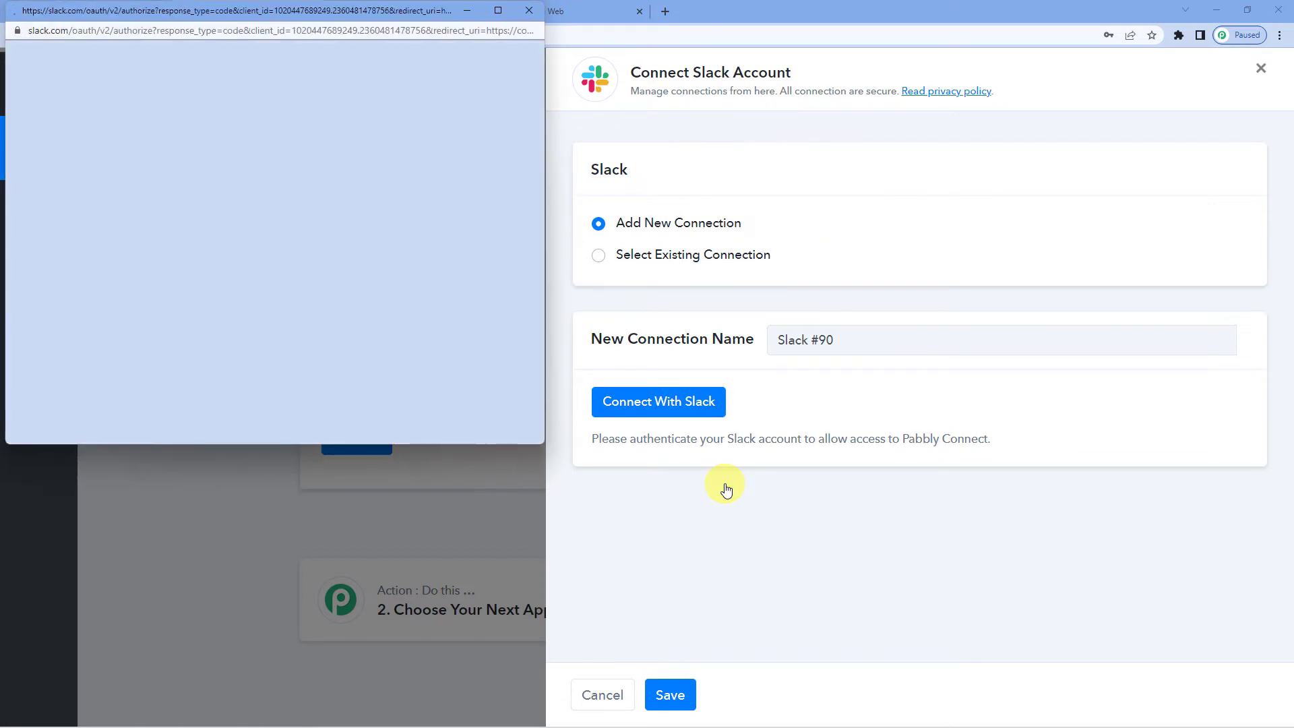
scroll(404, 286, down, 5)
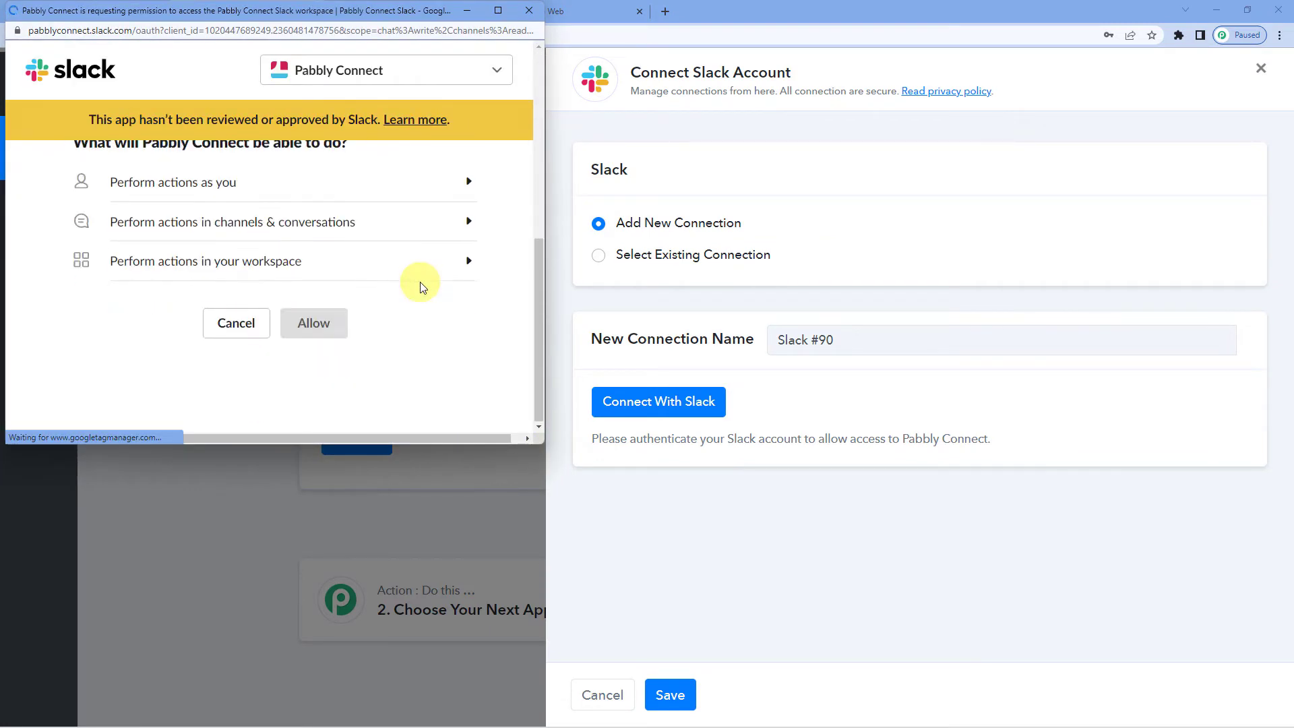
click(326, 320)
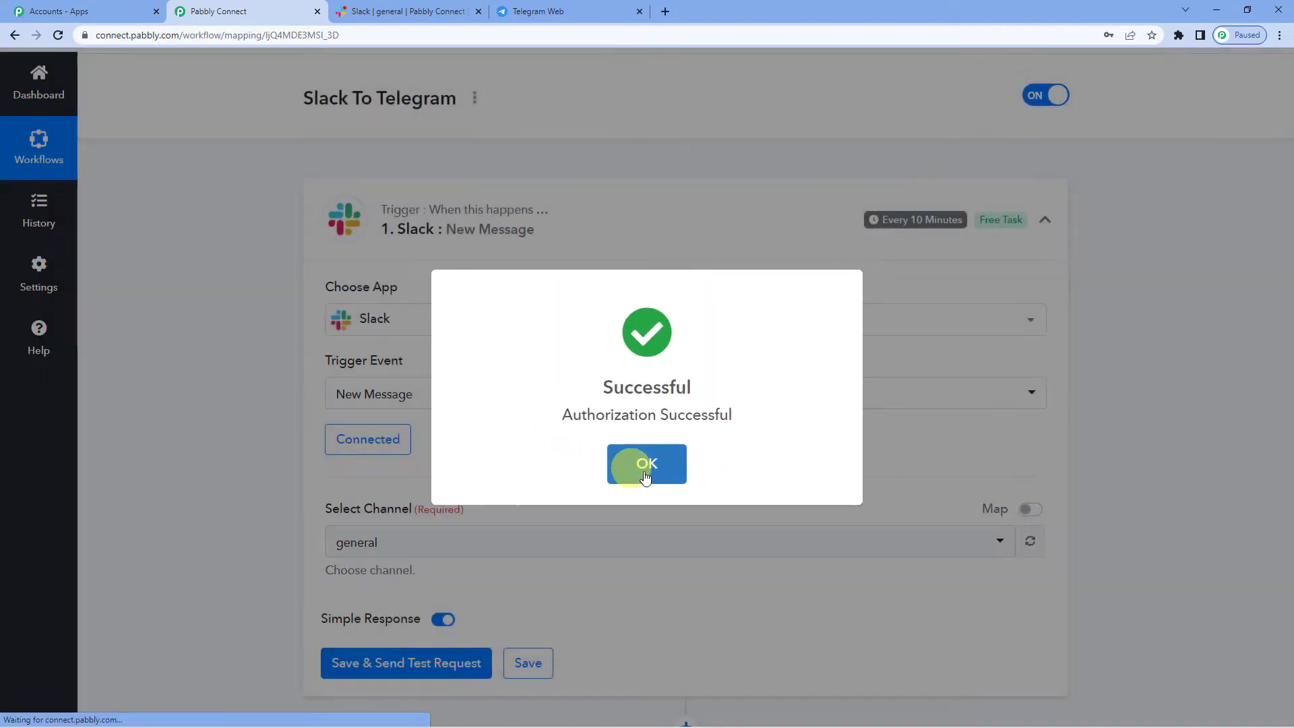
click(646, 472)
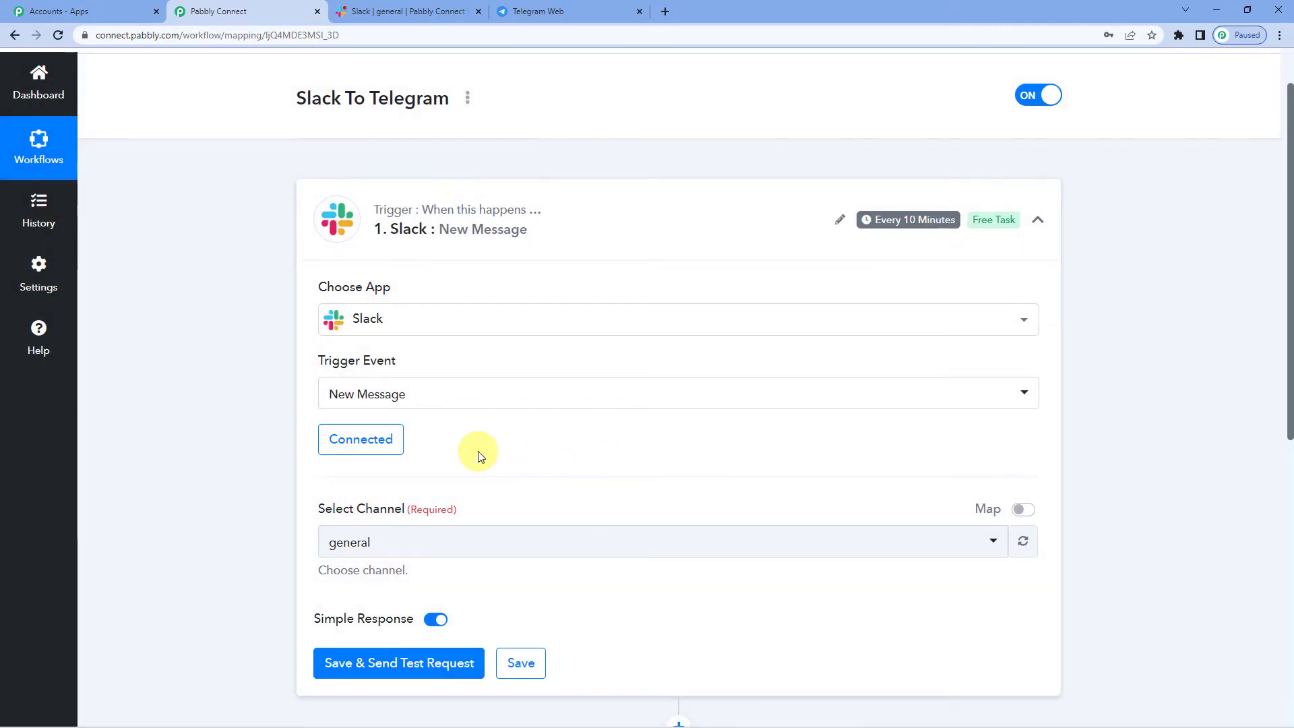
Browse the Slack channel list, keeping general selected, and check that channel in Slack
scroll(476, 451, down, 1)
scroll(386, 357, down, 1)
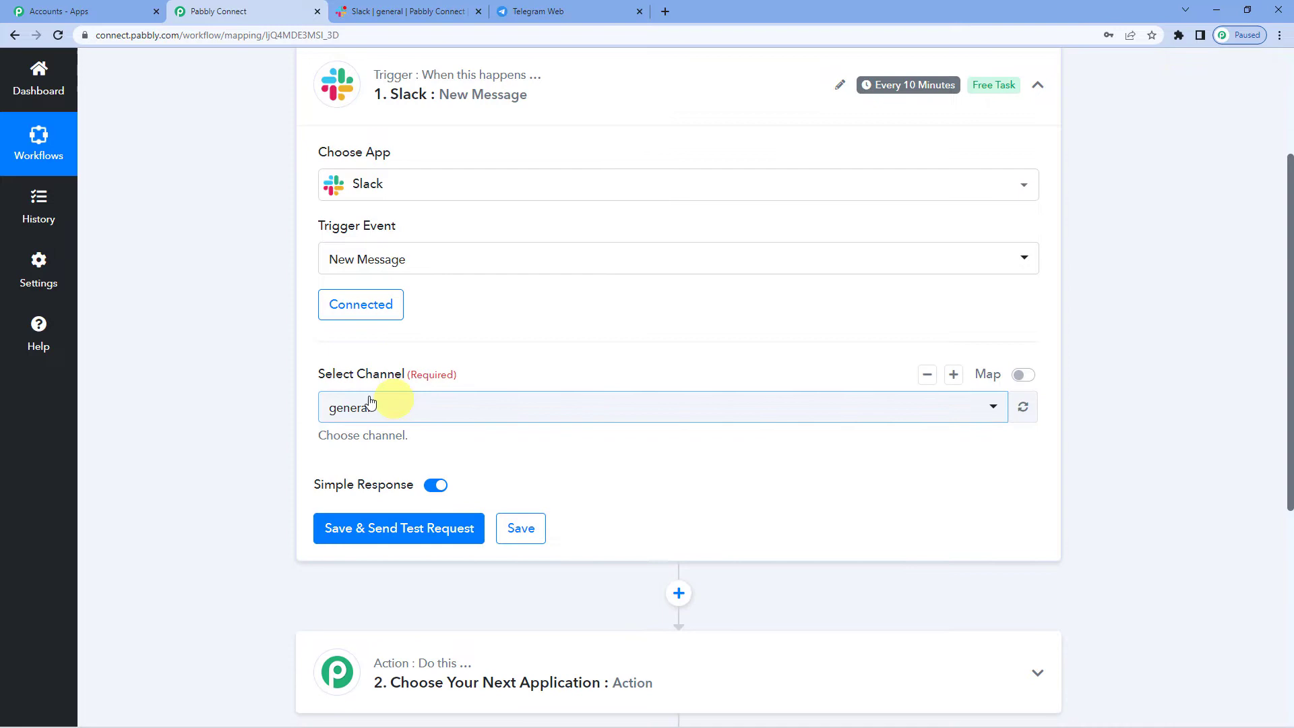
click(392, 414)
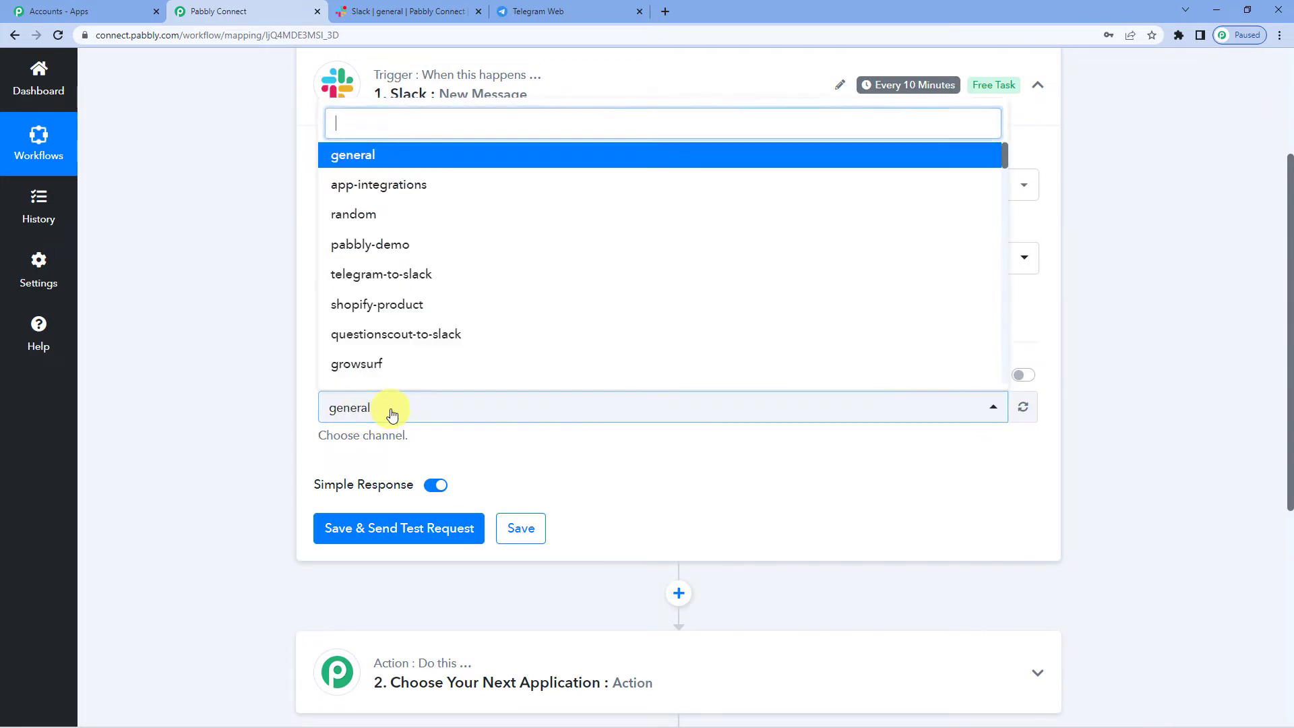
scroll(389, 330, up, 1)
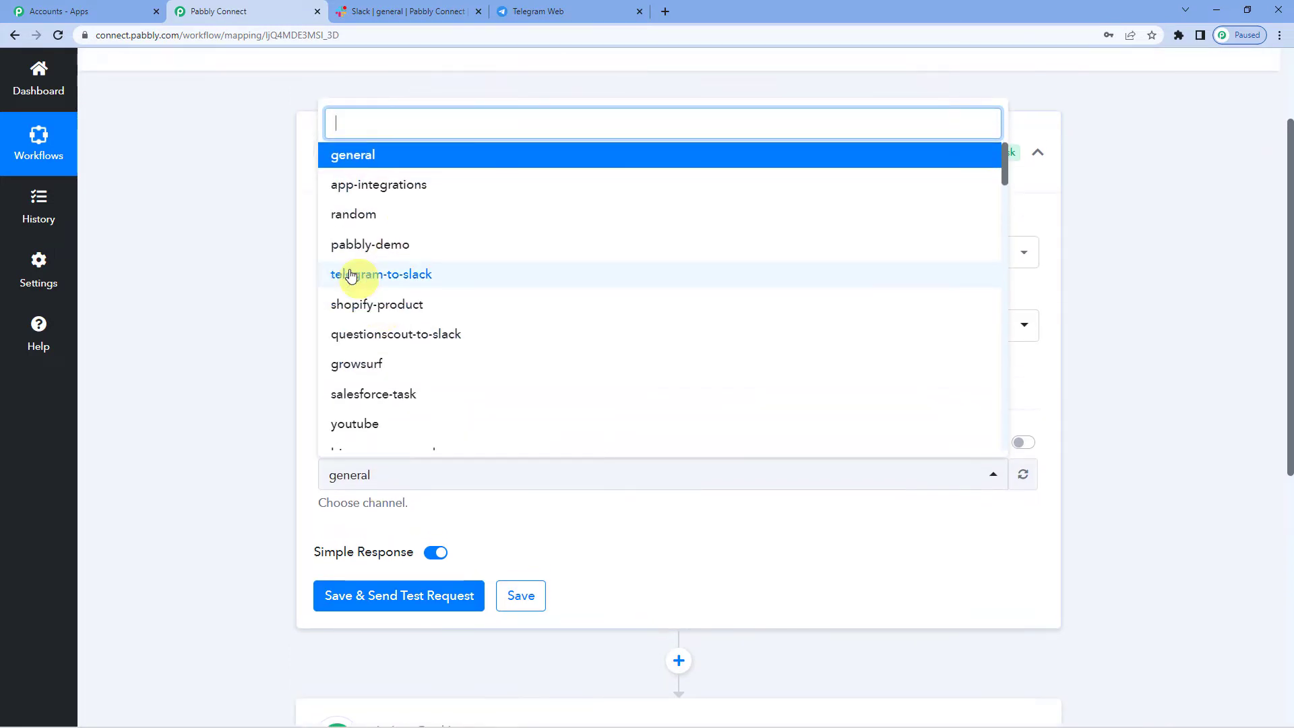
click(302, 263)
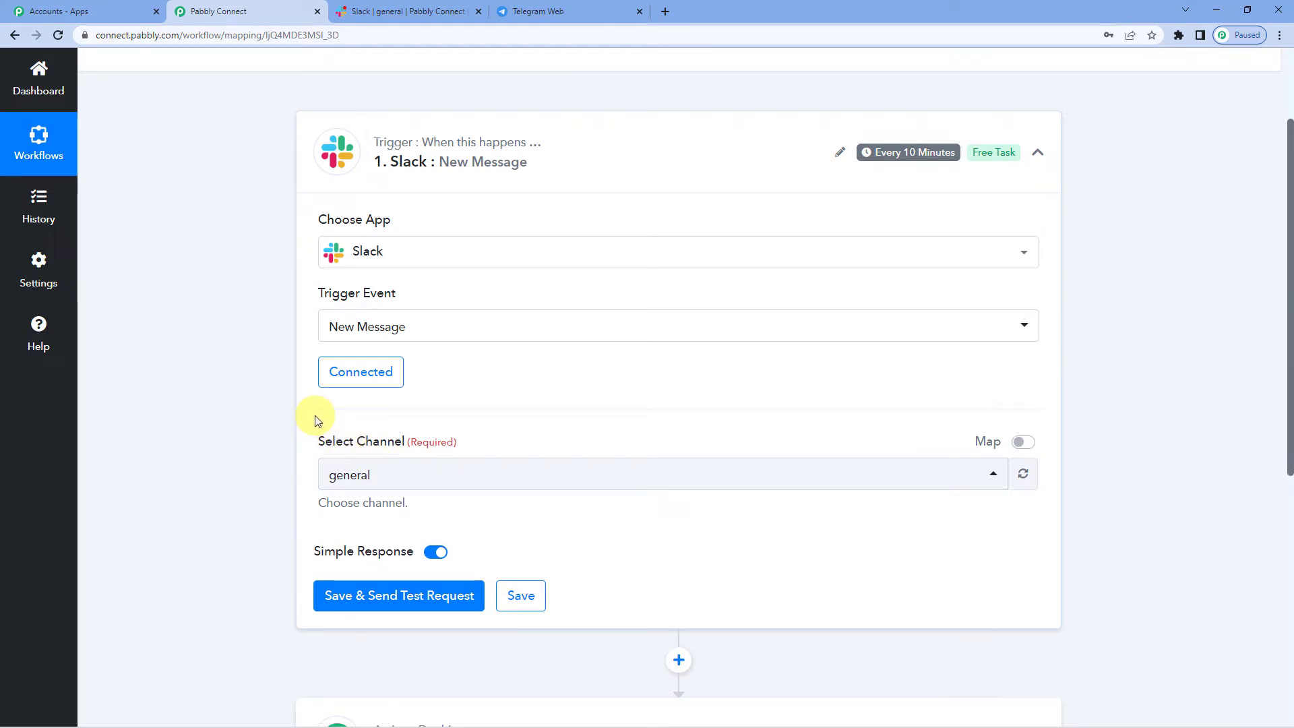
click(408, 480)
scroll(413, 291, down, 2)
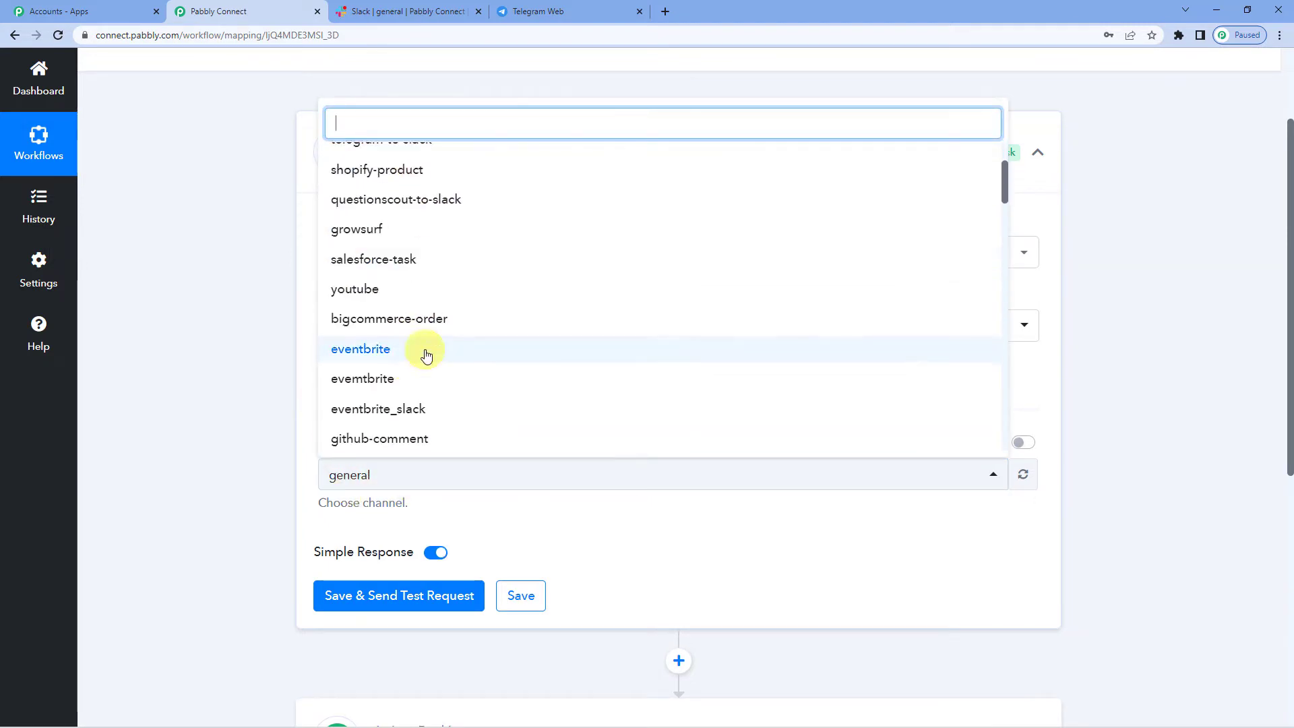
scroll(425, 352, up, 2)
click(409, 13)
scroll(81, 337, down, 4)
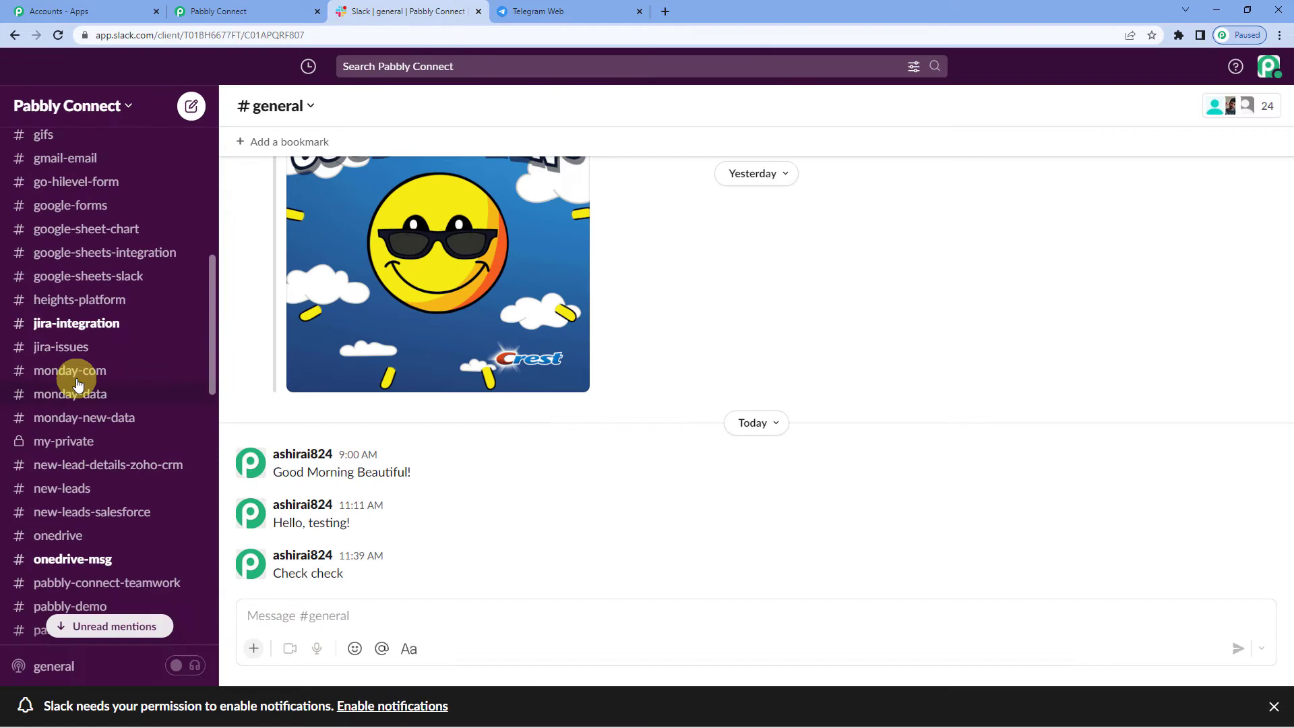
scroll(84, 350, up, 5)
click(206, 8)
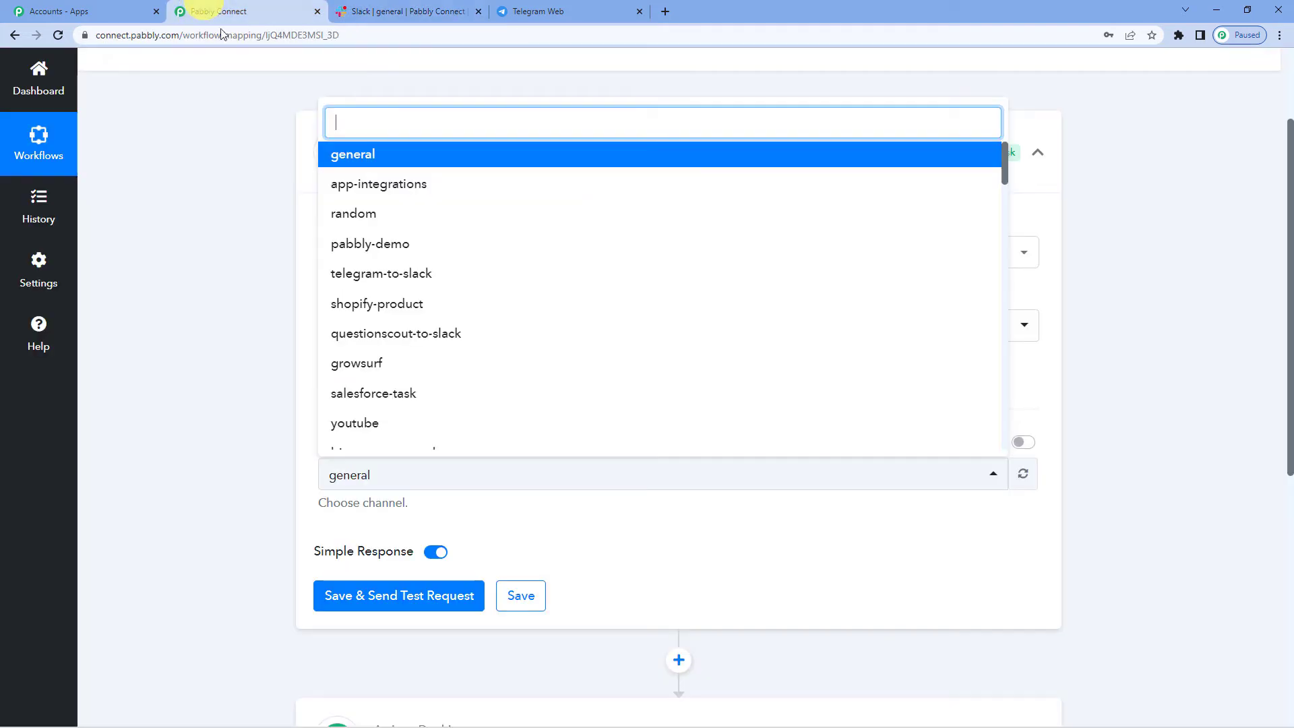
click(303, 331)
Search 'dig' and select the digital-marketing channel for the trigger
click(386, 478)
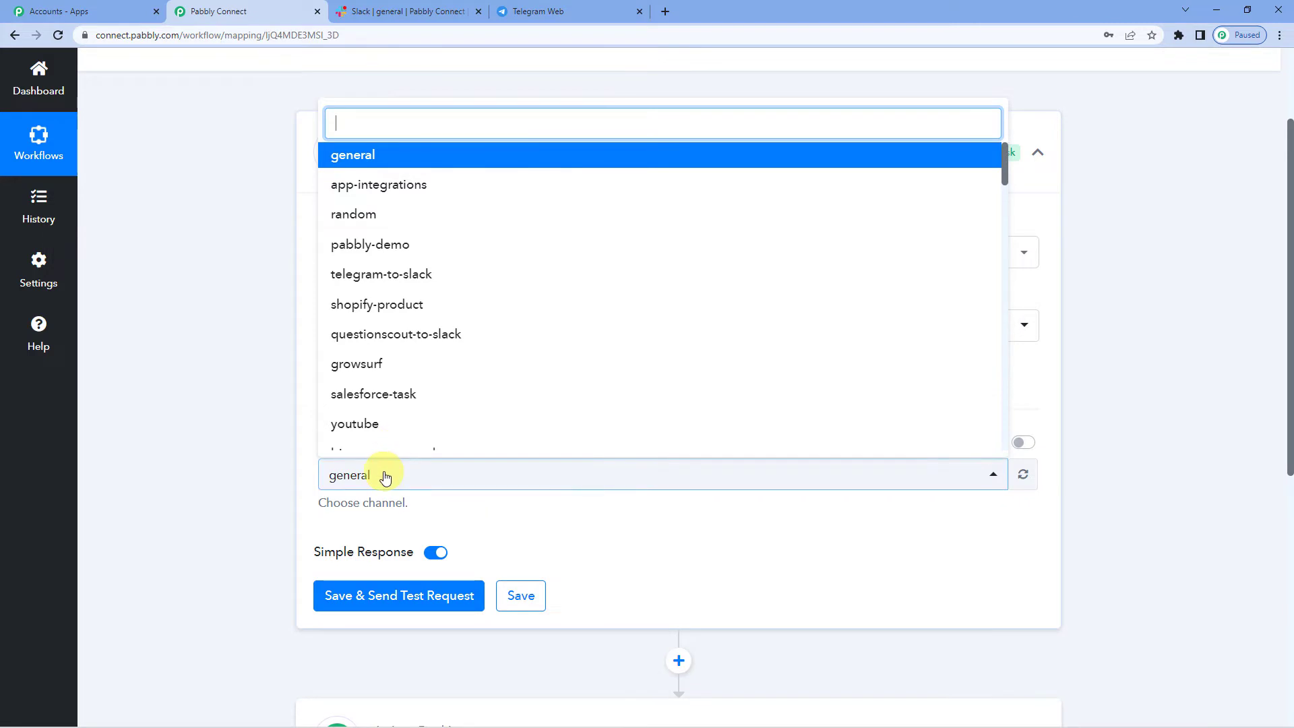
text(dig)
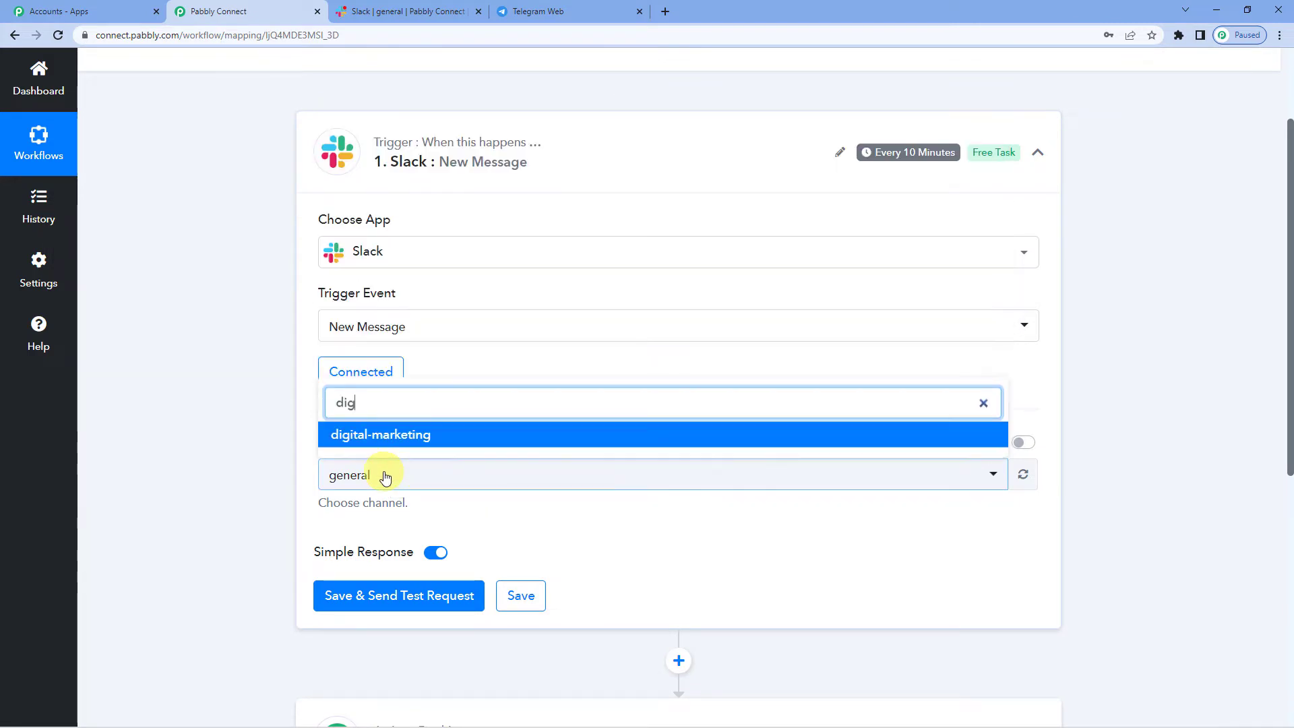
click(416, 435)
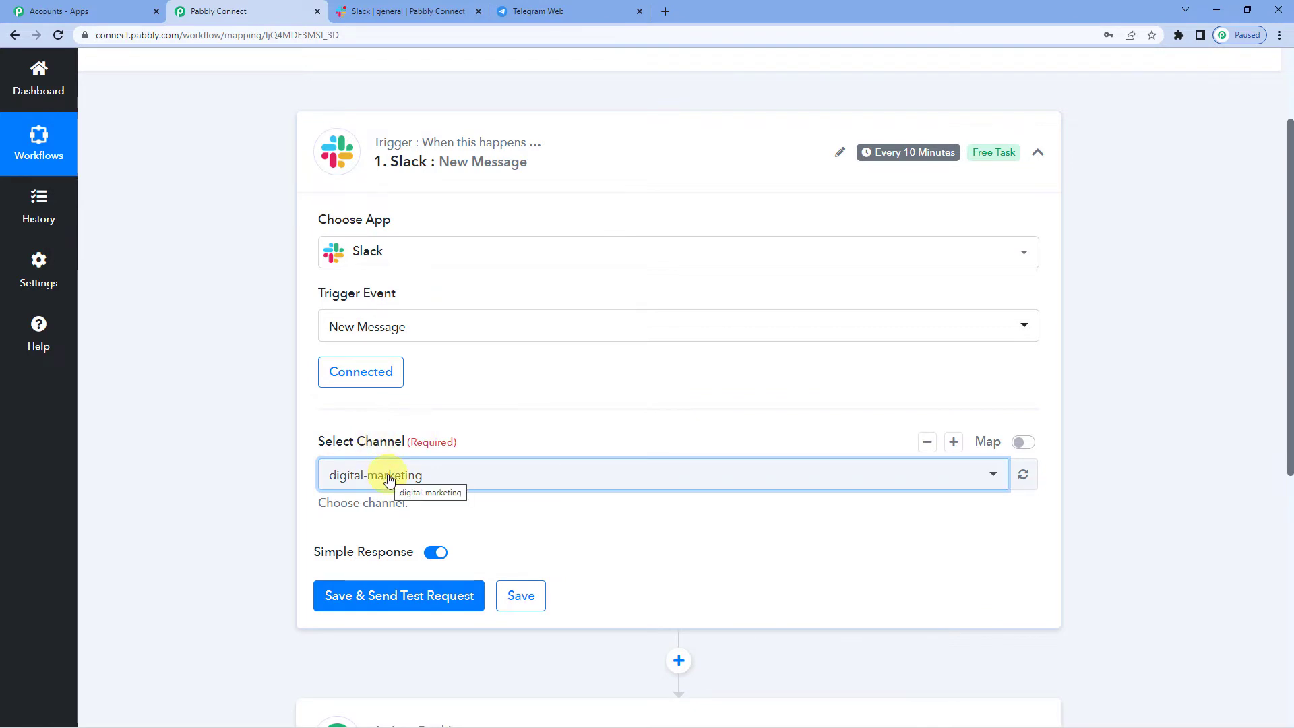
scroll(277, 532, down, 2)
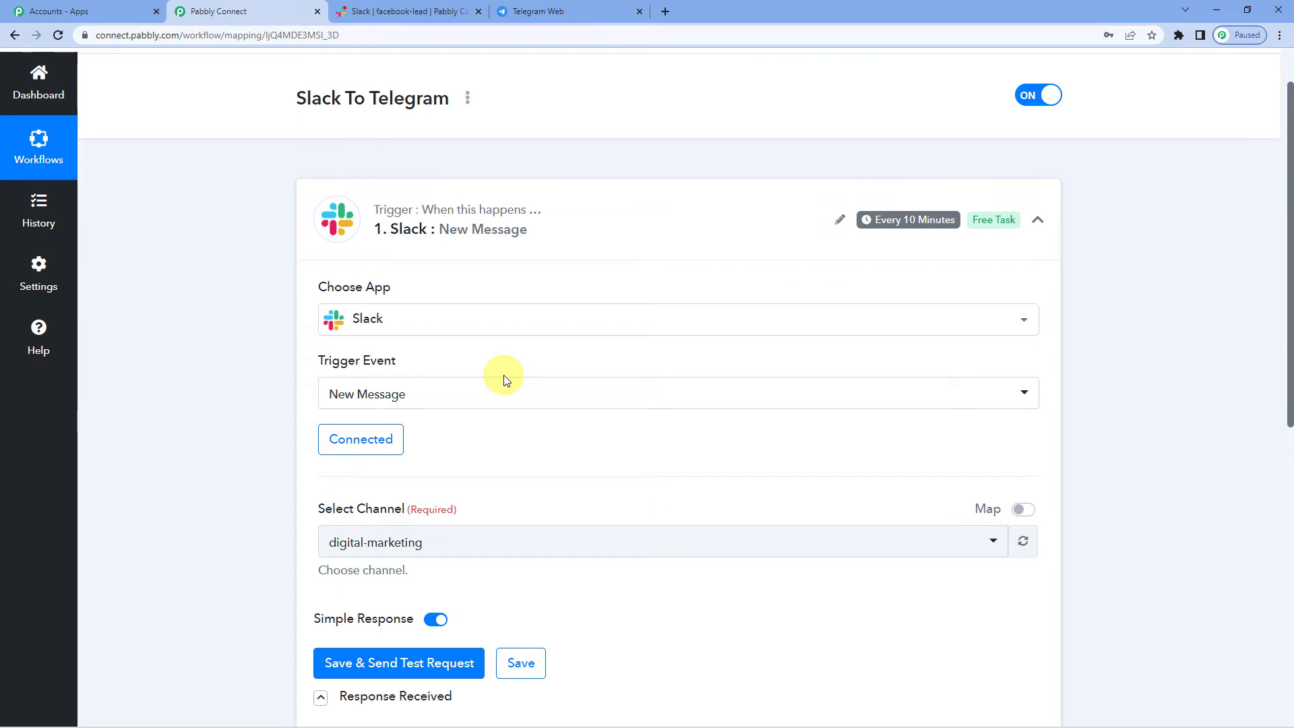
Open the digital-marketing channel in Slack, cross-checking the workflow's chosen channel
click(404, 11)
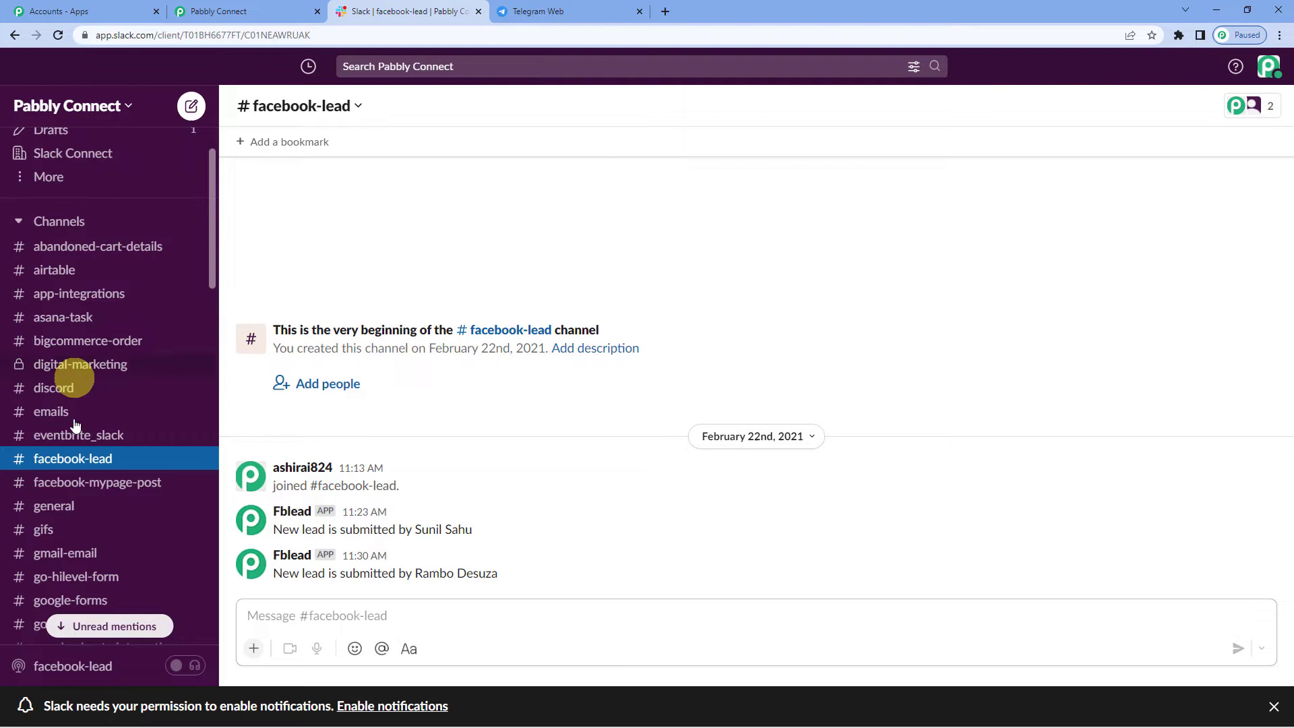
scroll(94, 435, down, 6)
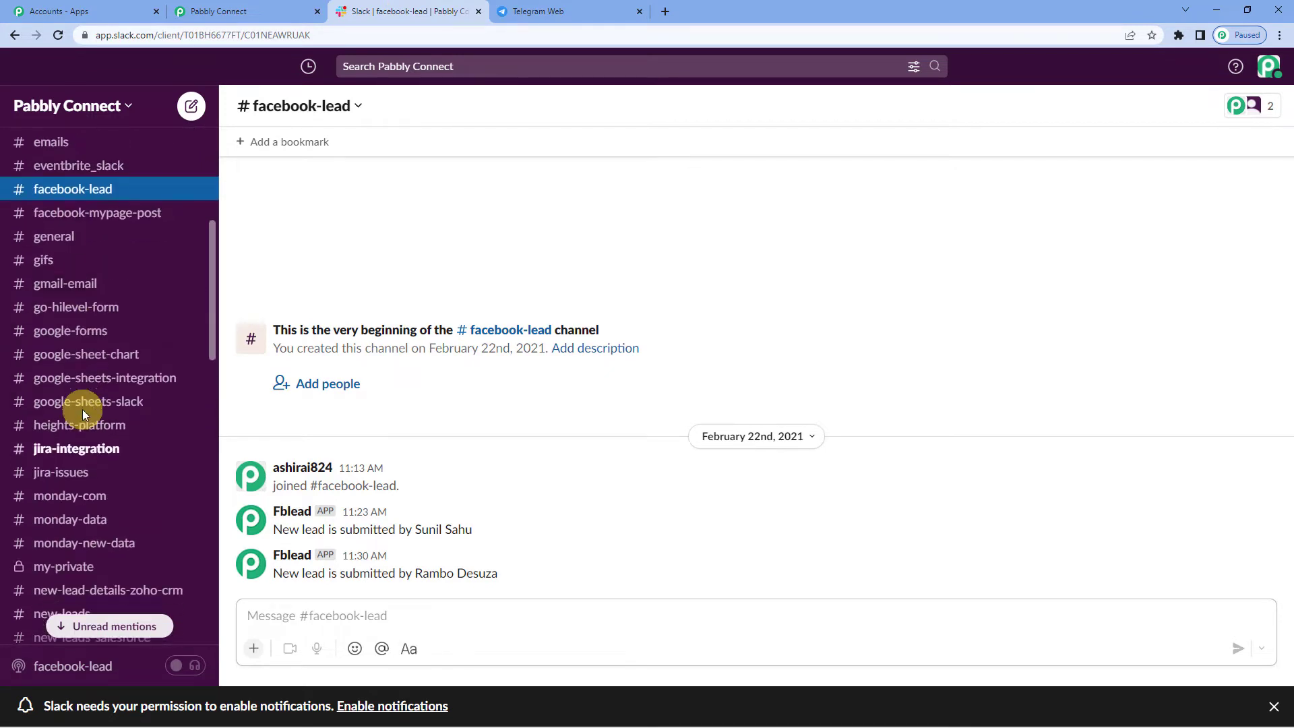
scroll(78, 407, down, 2)
scroll(81, 411, up, 4)
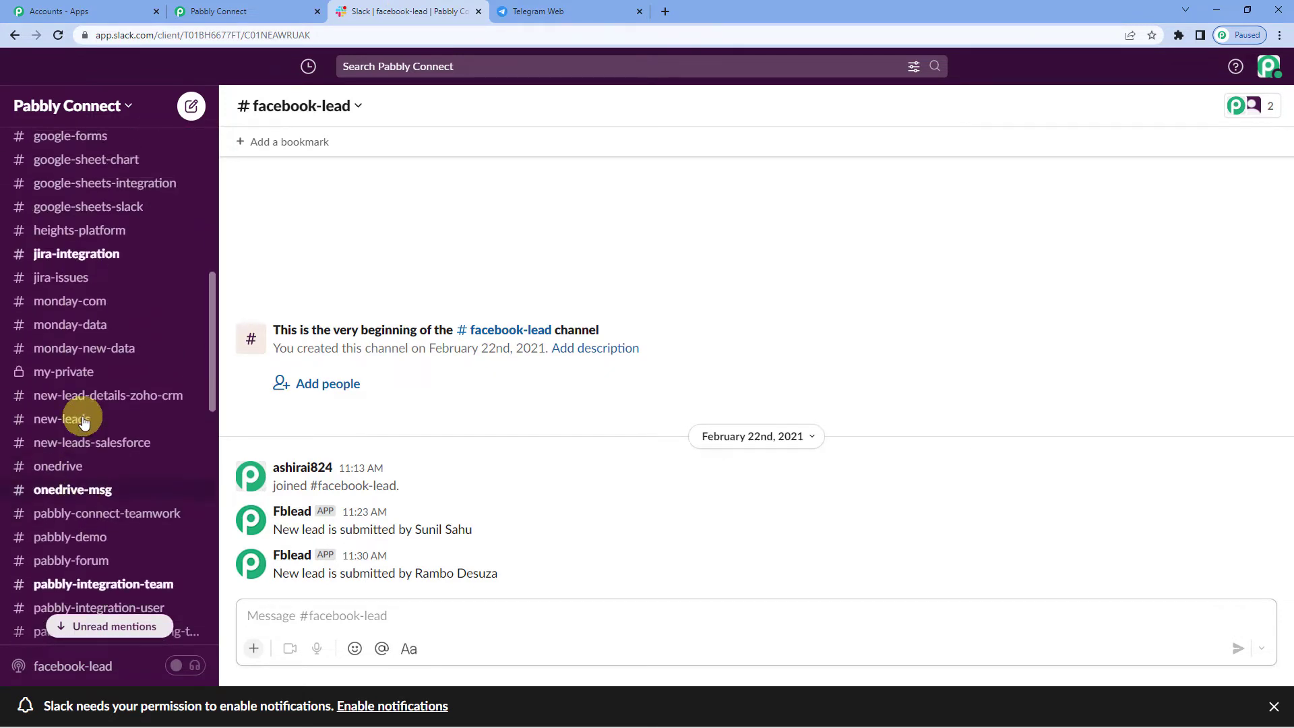
scroll(83, 416, up, 3)
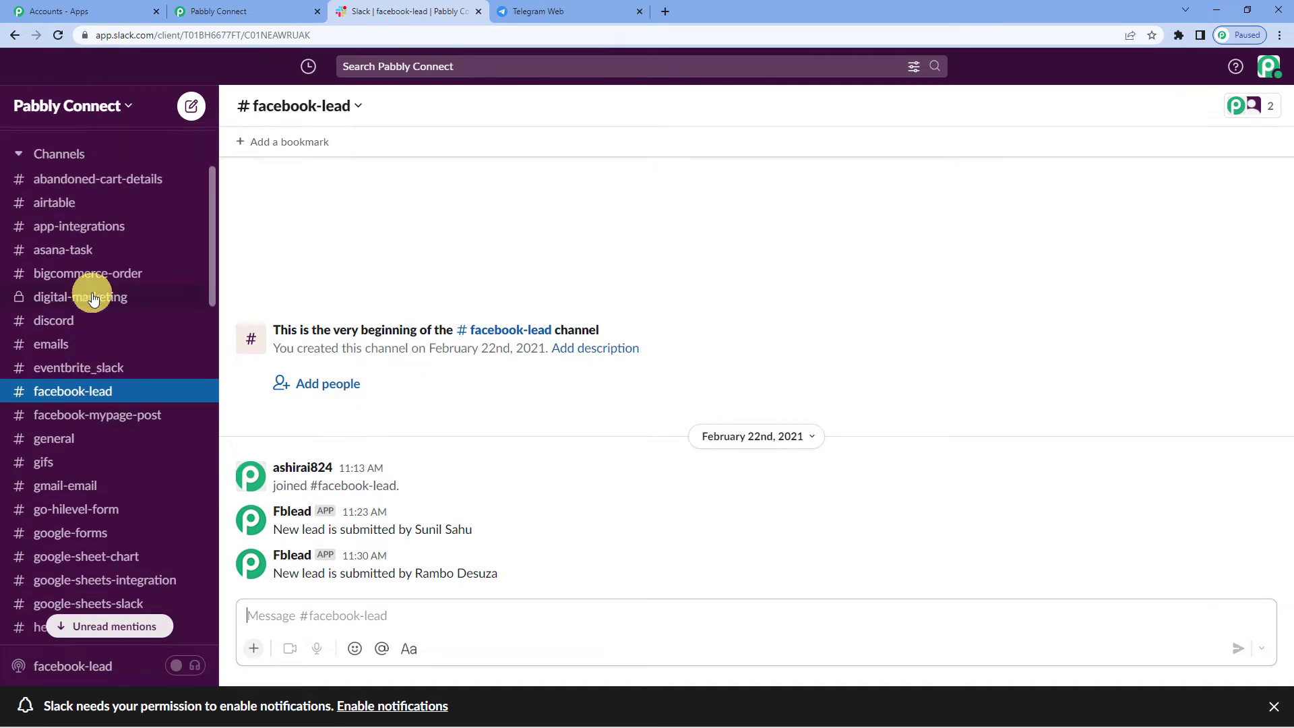
click(92, 297)
click(269, 5)
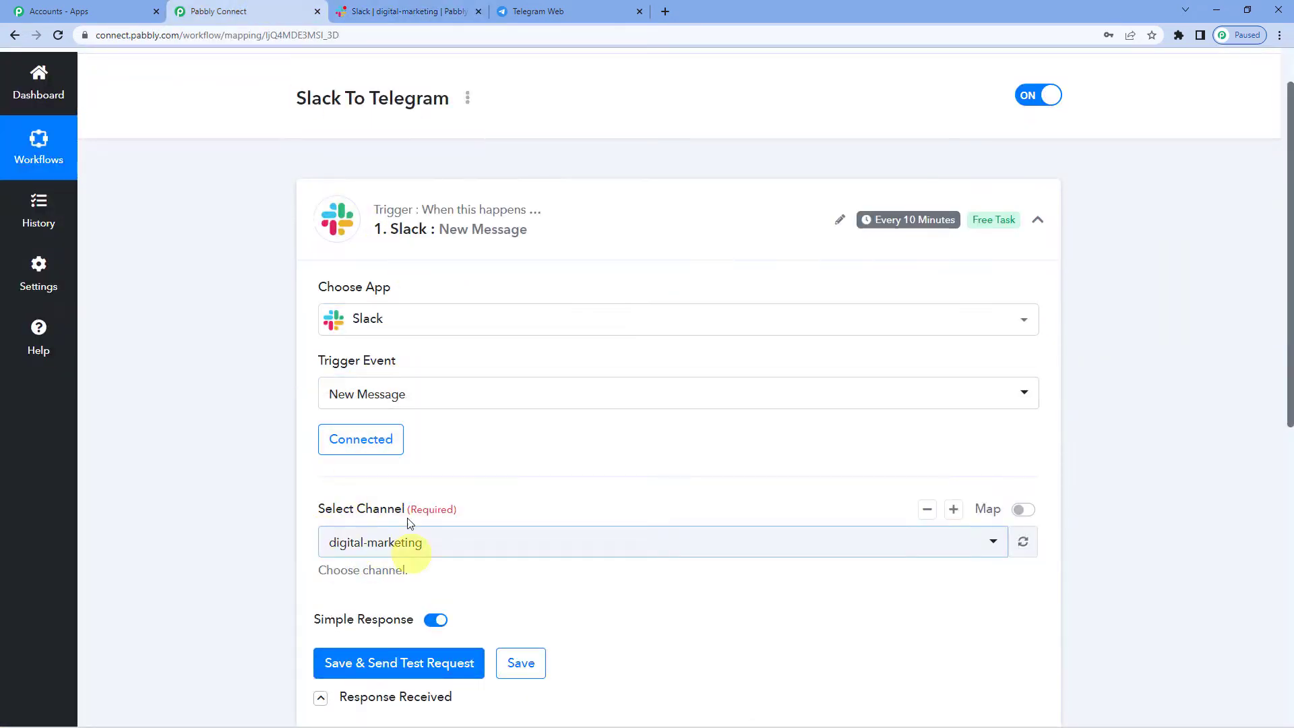
click(390, 5)
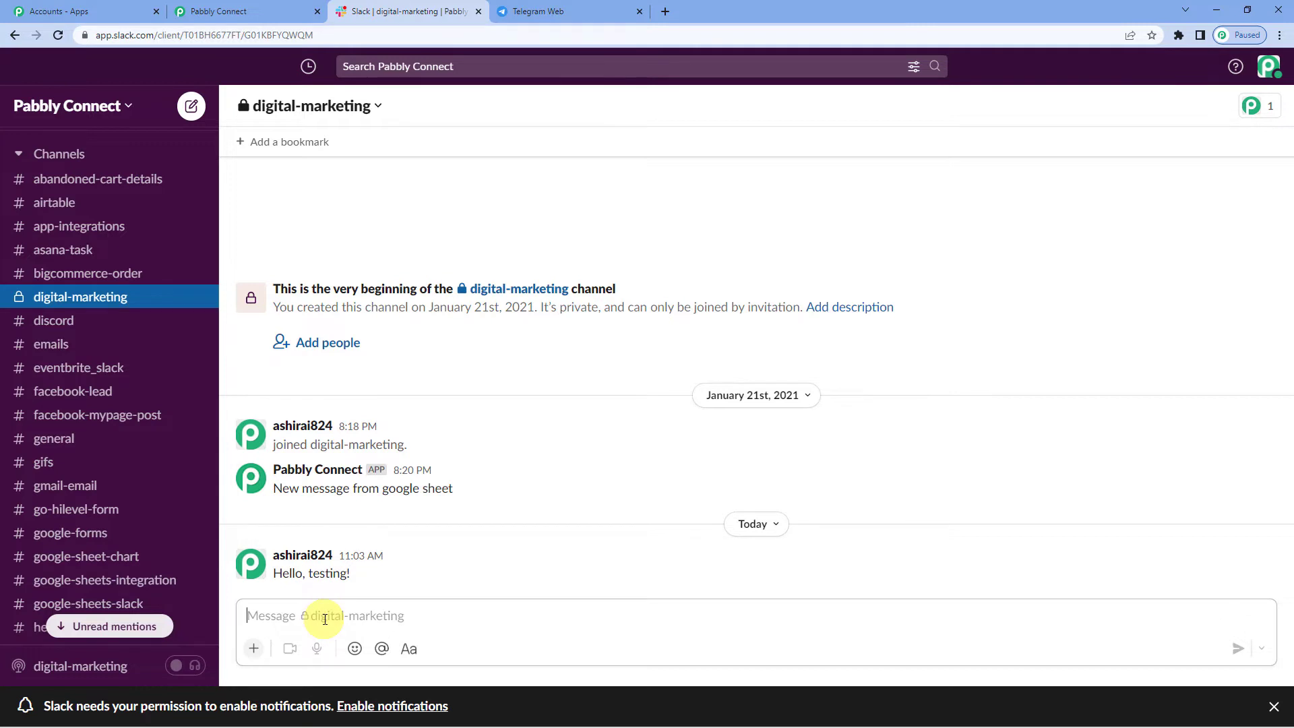
Post 'New Stock alert: Check out the collection today' and return to Pabbly Connect
text(N)
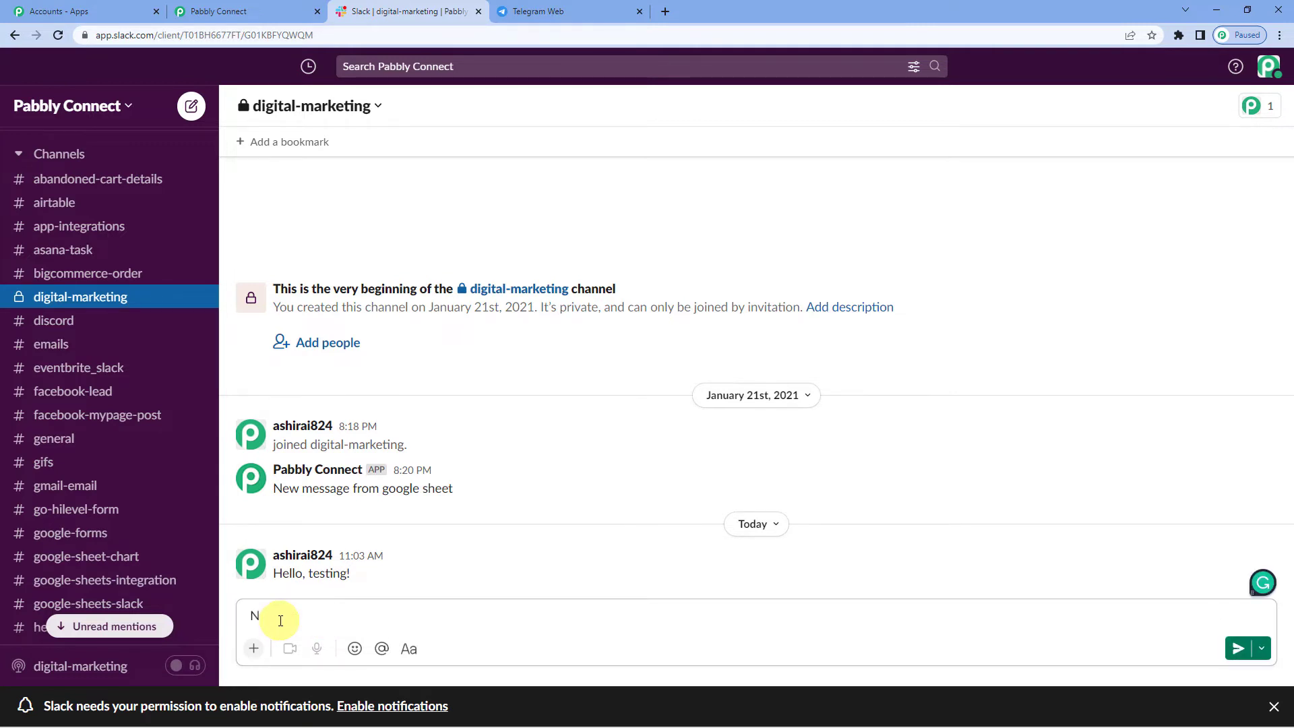
text(ew)
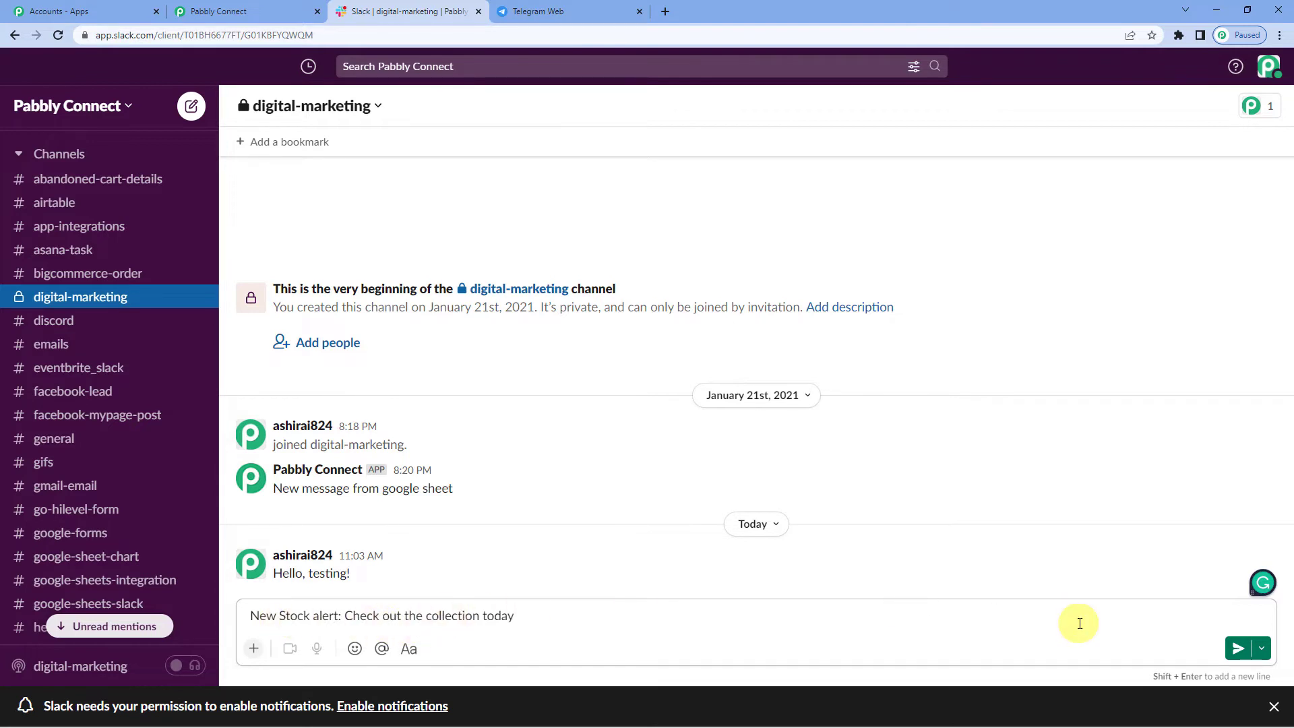
key(Return)
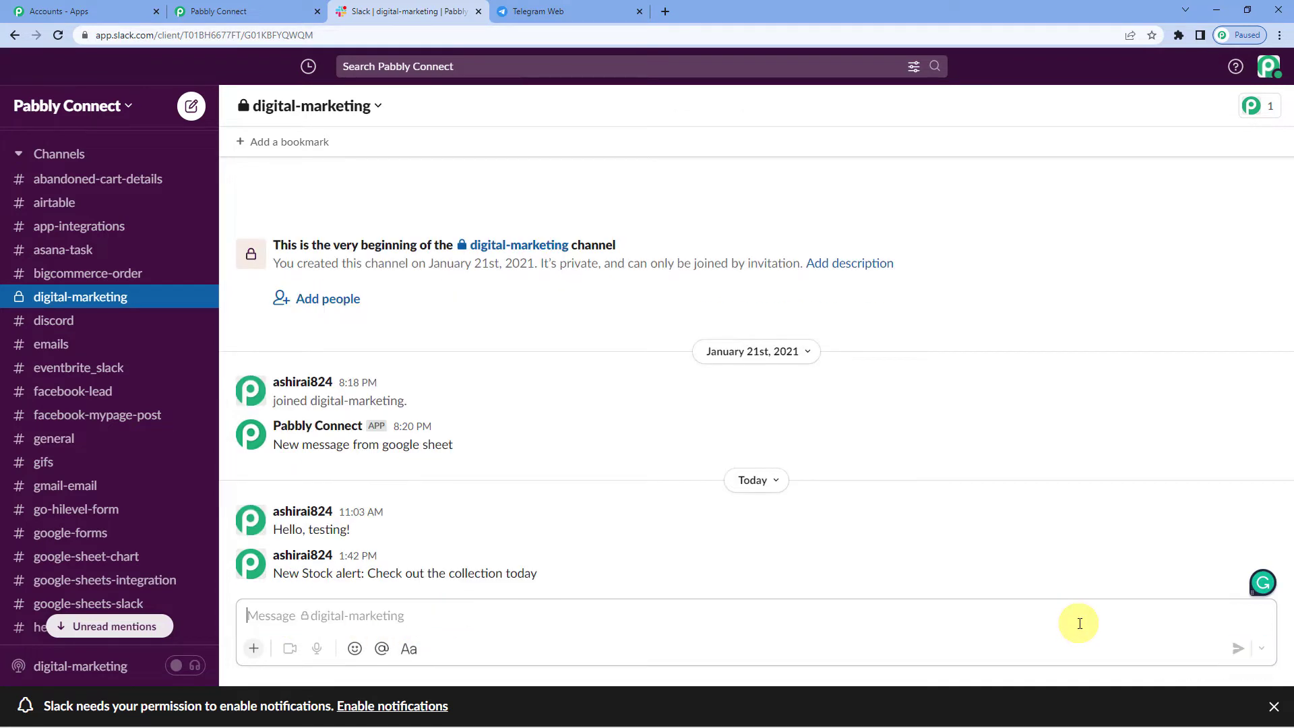
click(289, 11)
Save the trigger, send a test request, and review the New Stock alert response fields
click(386, 660)
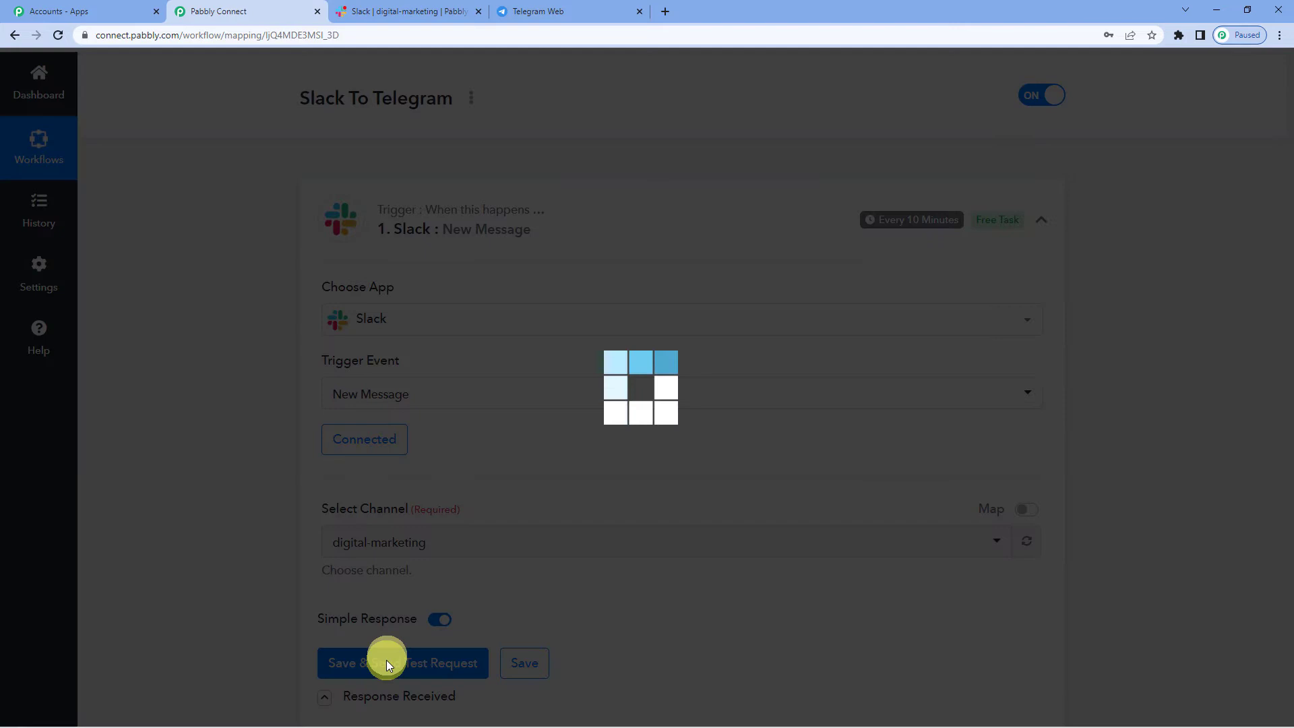
scroll(631, 502, down, 5)
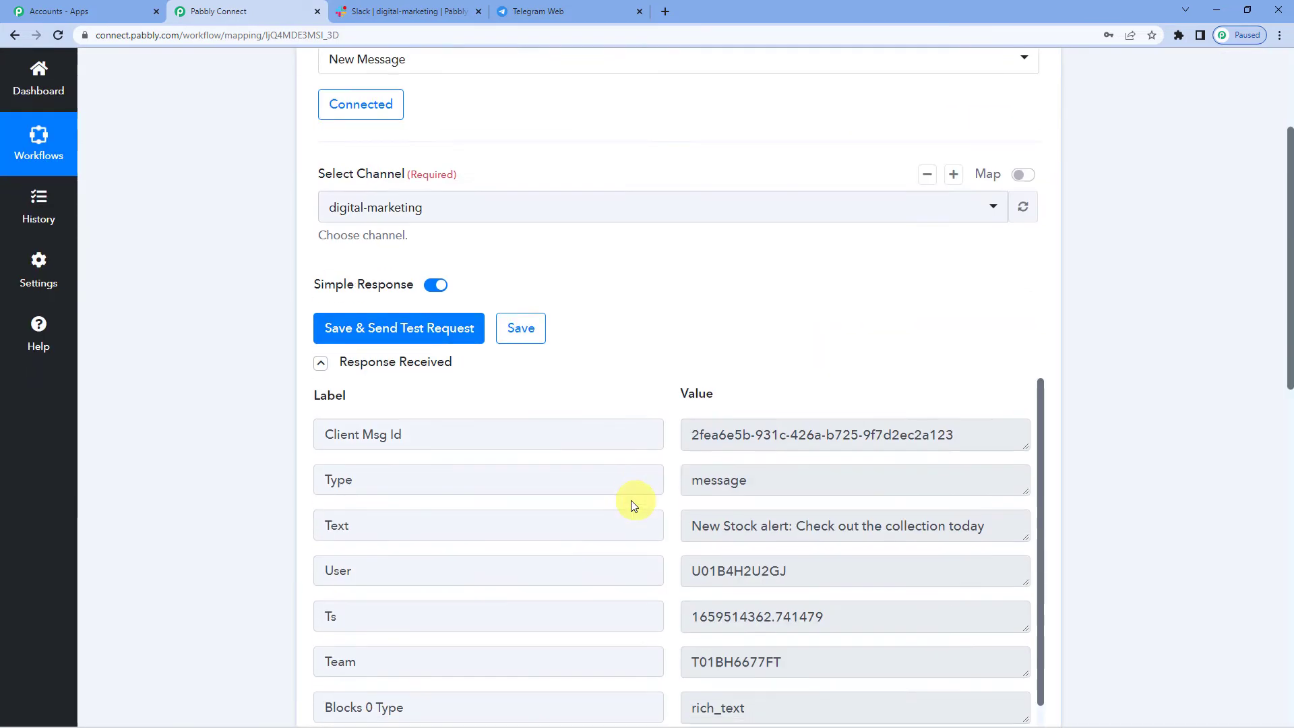
scroll(670, 341, down, 2)
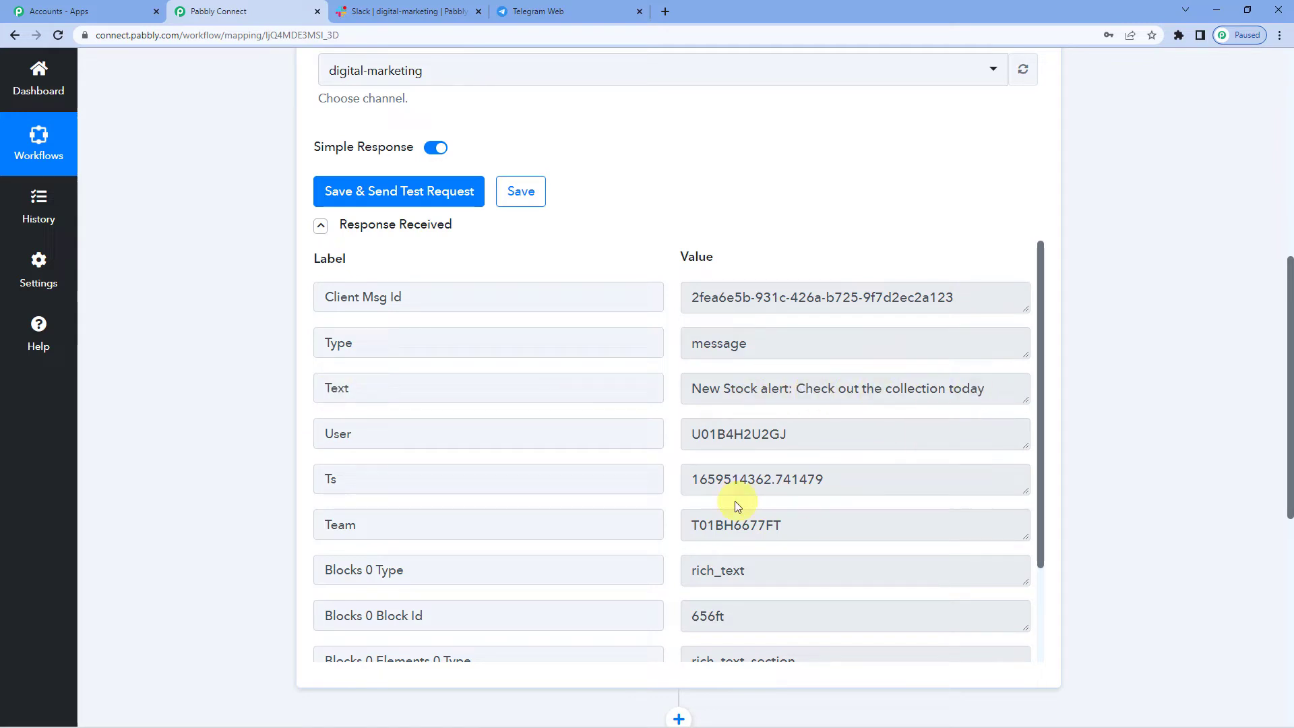
scroll(737, 499, down, 2)
scroll(572, 436, down, 3)
scroll(290, 408, up, 8)
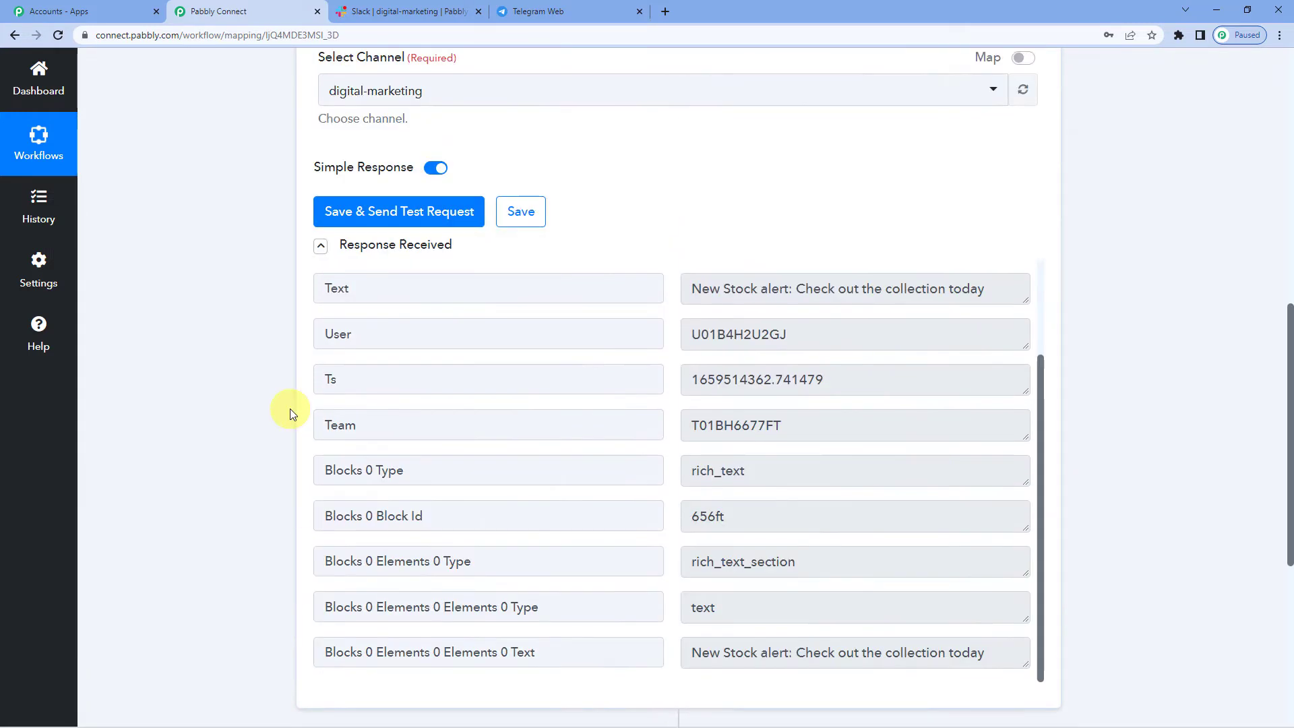
scroll(280, 410, up, 1)
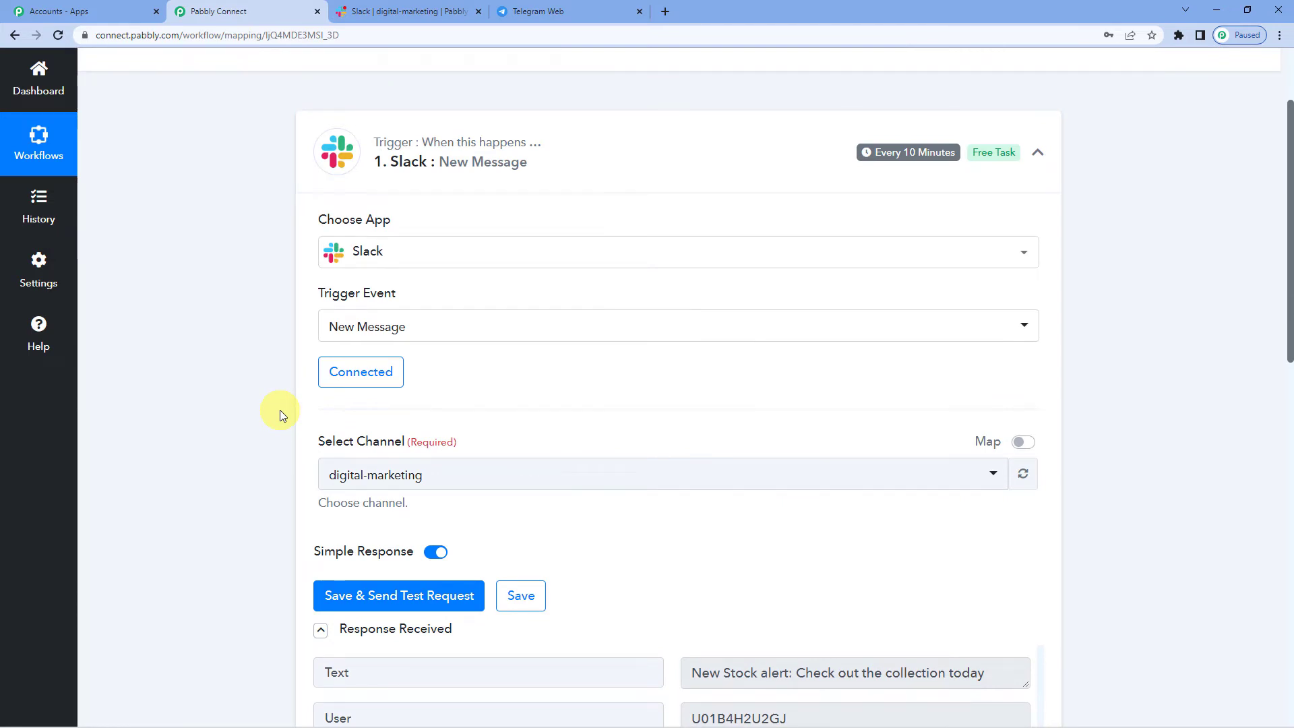
scroll(279, 402, down, 8)
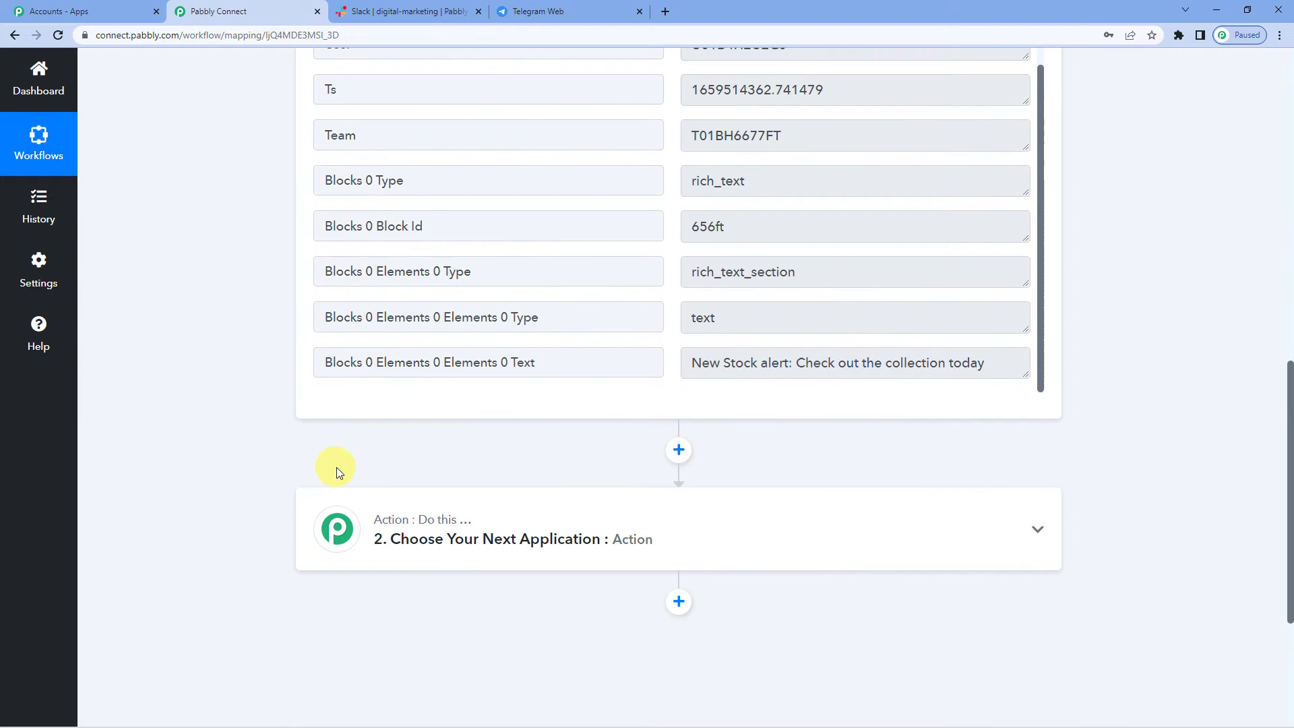
scroll(337, 468, down, 2)
Set step 2 to Telegram Bot with the 'Send a Text Message or a Reply (HTML)' event
click(453, 407)
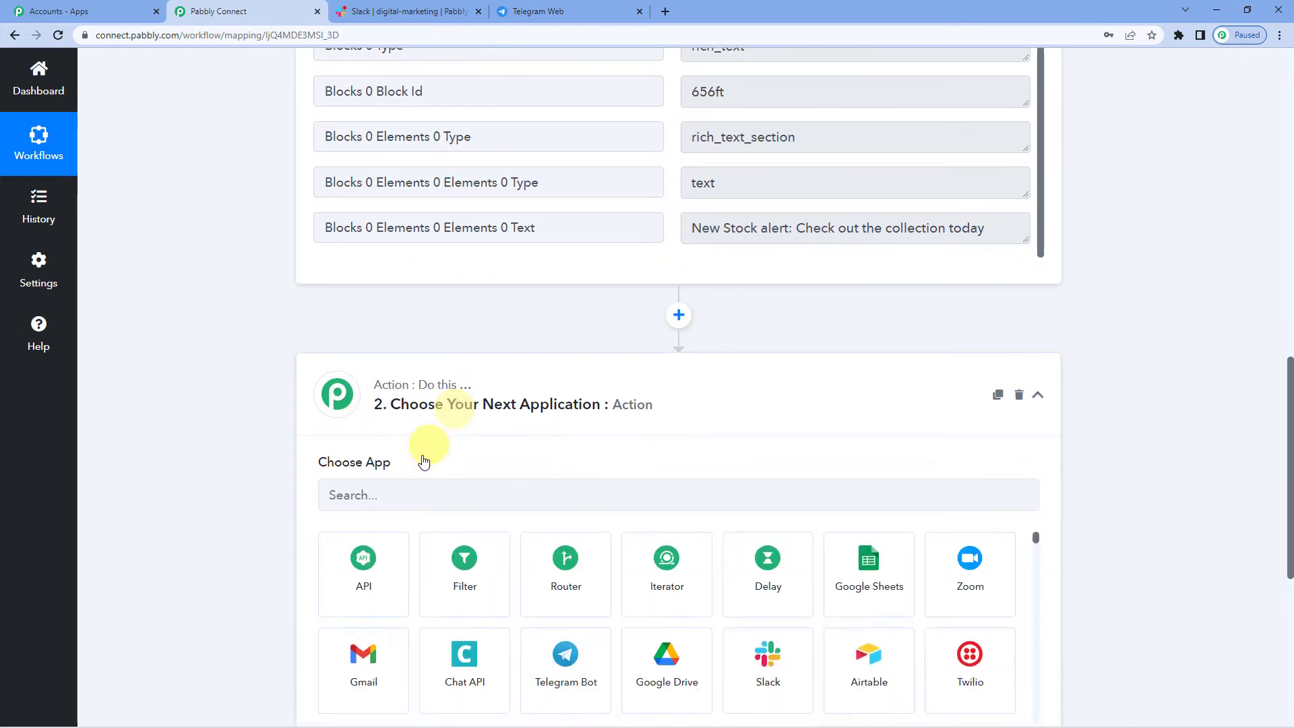
click(398, 492)
text(t)
key(BackSpace)
text(t)
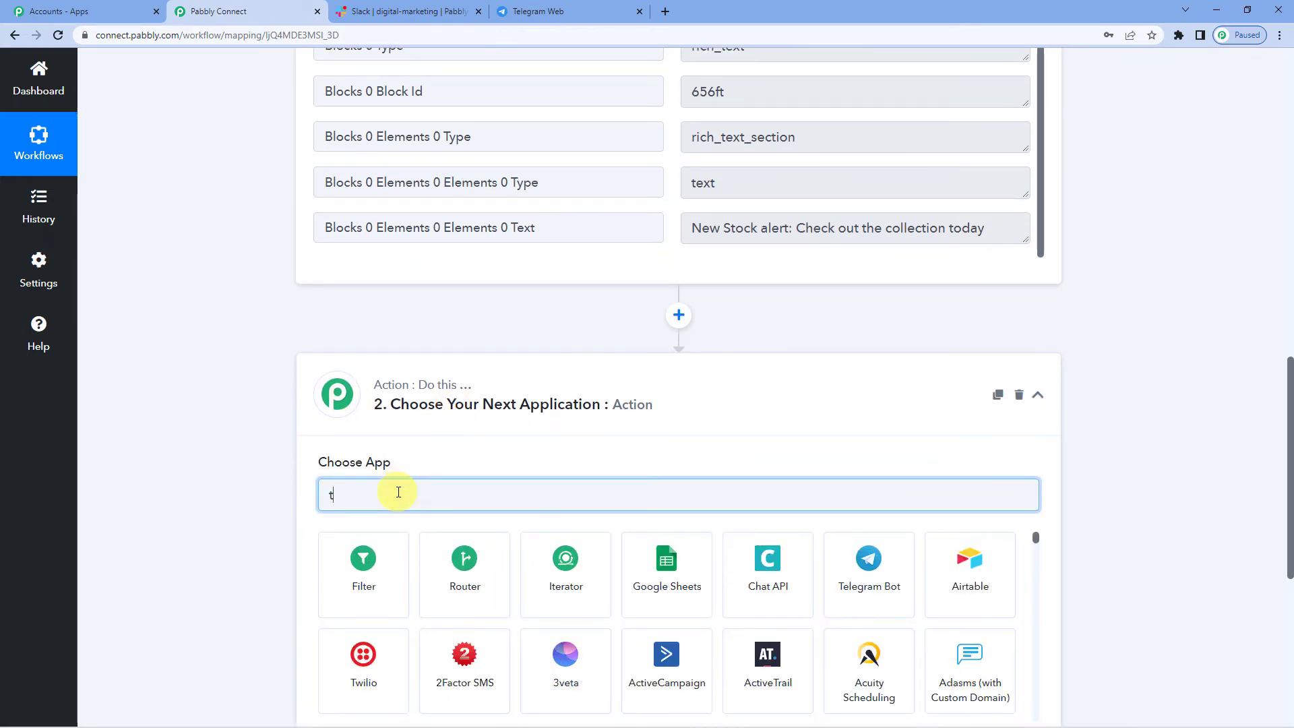
text(eleg)
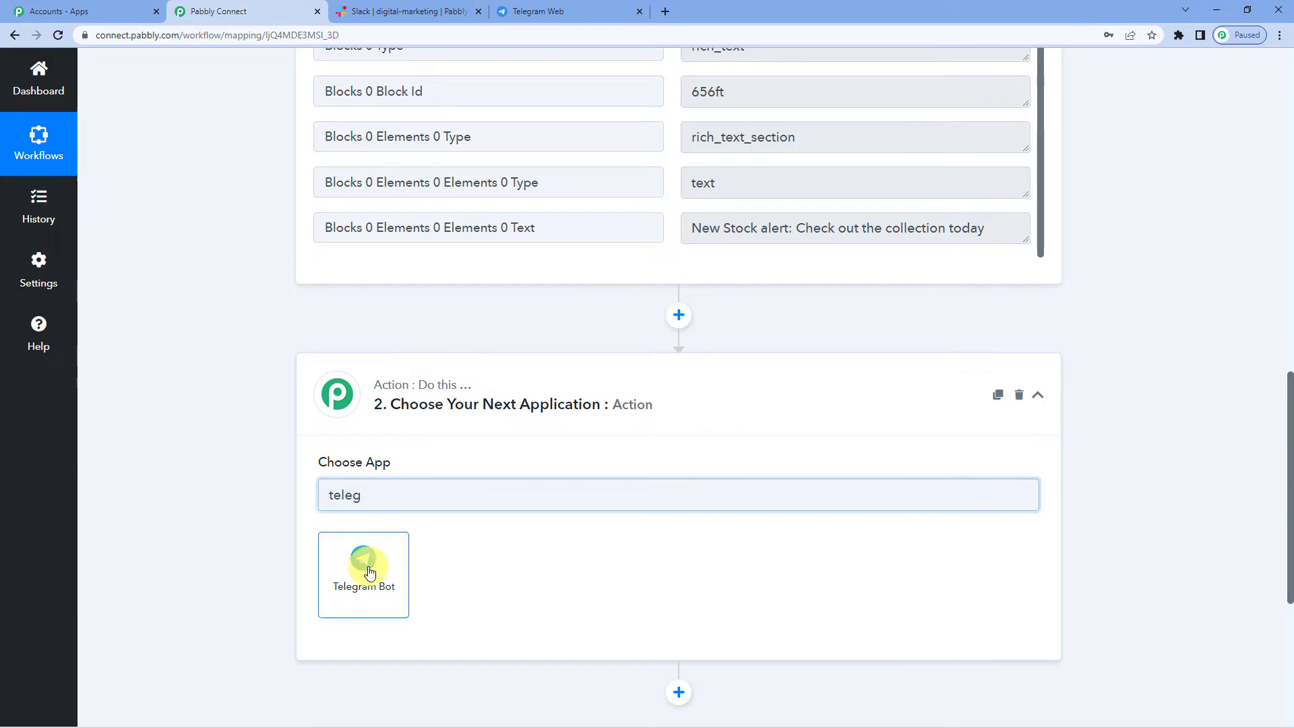
click(370, 572)
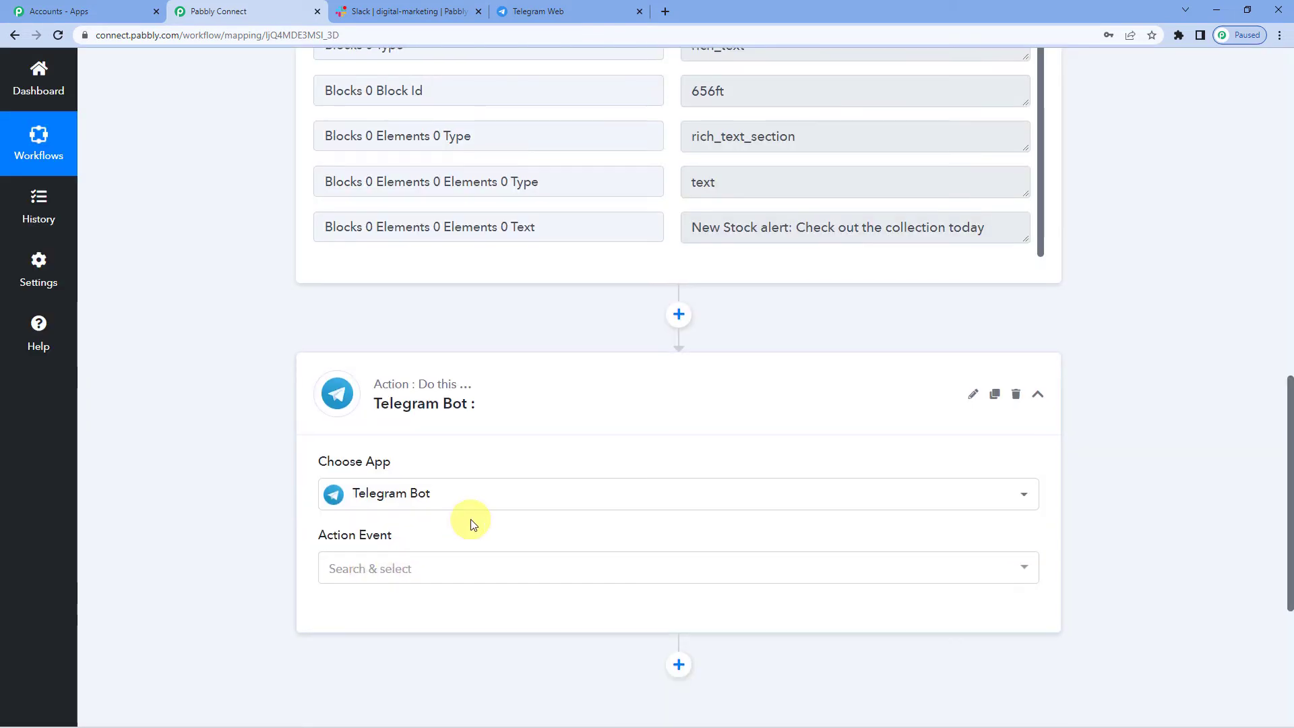
scroll(470, 519, down, 2)
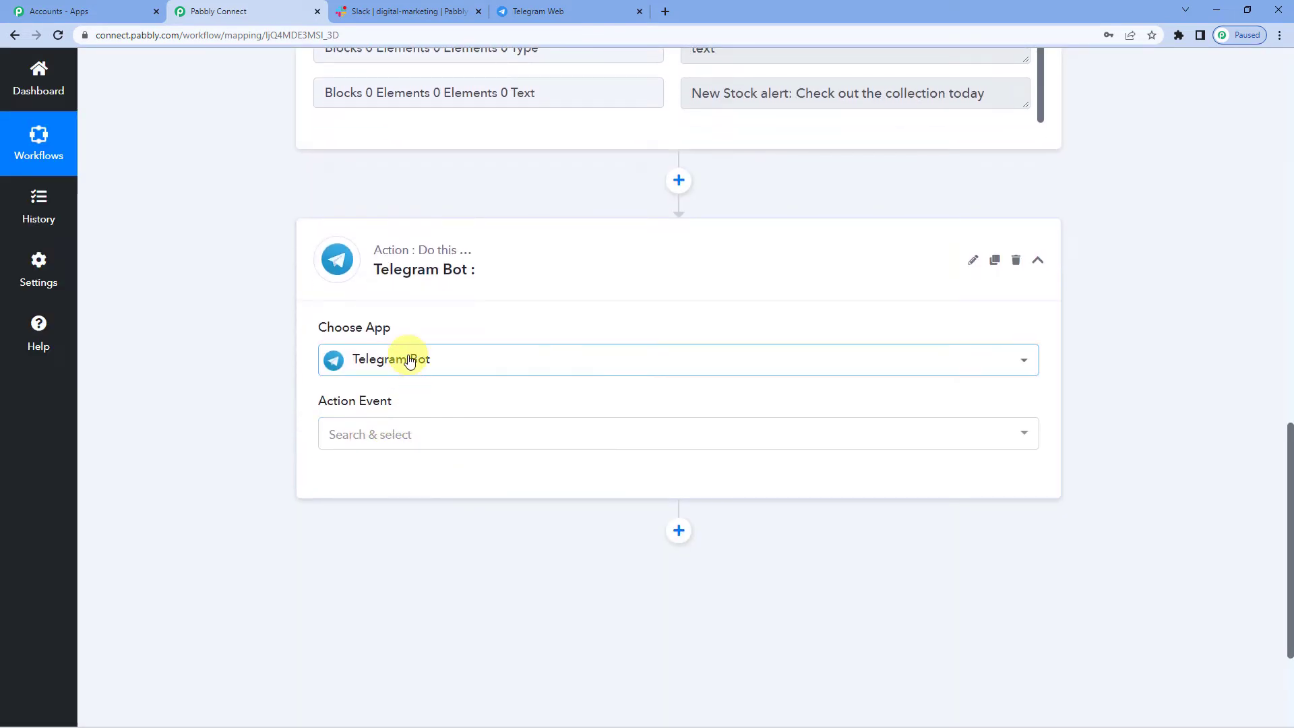
click(402, 435)
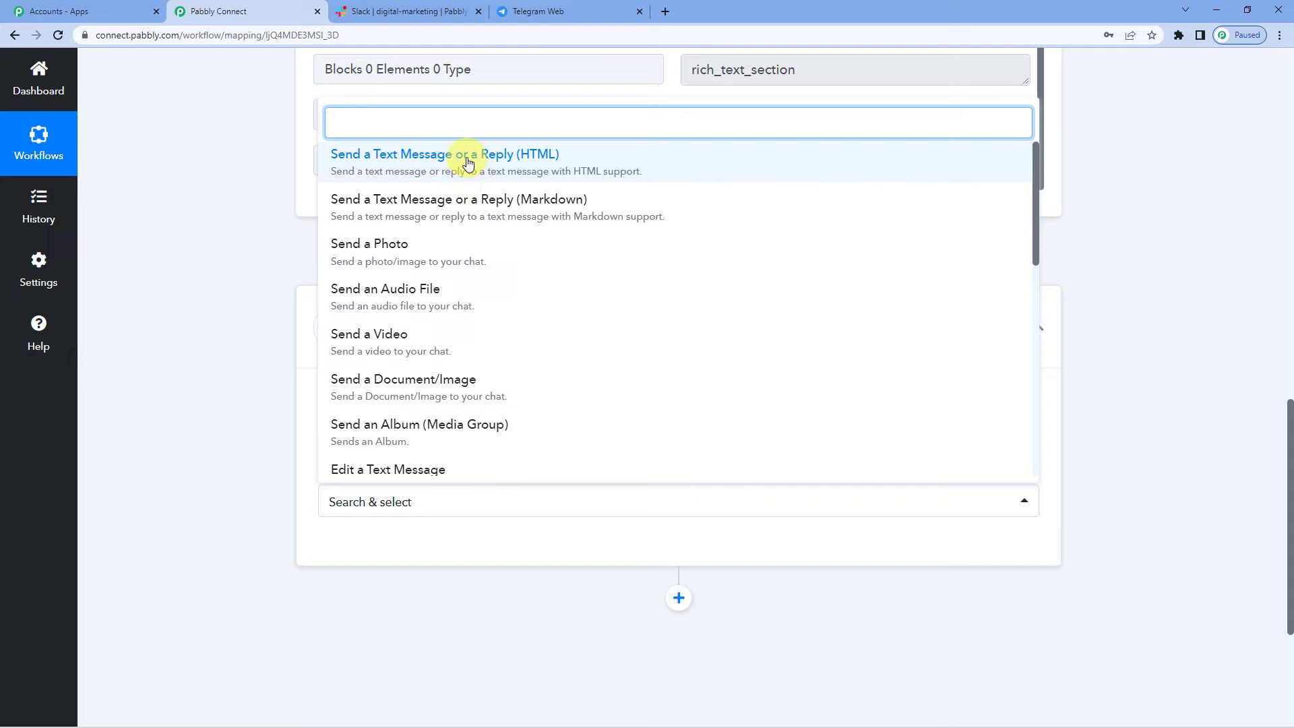
click(468, 162)
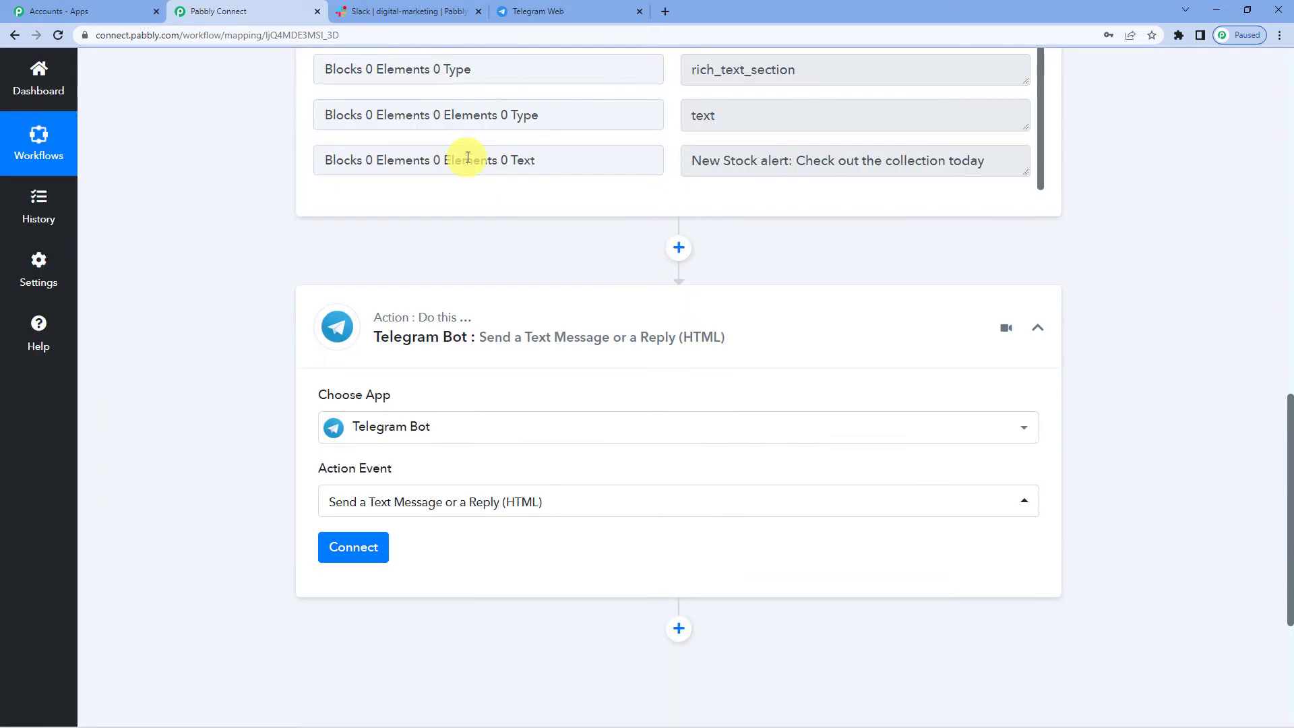
Start adding a new Telegram Bot connection, named Telegram Bot #81
click(363, 562)
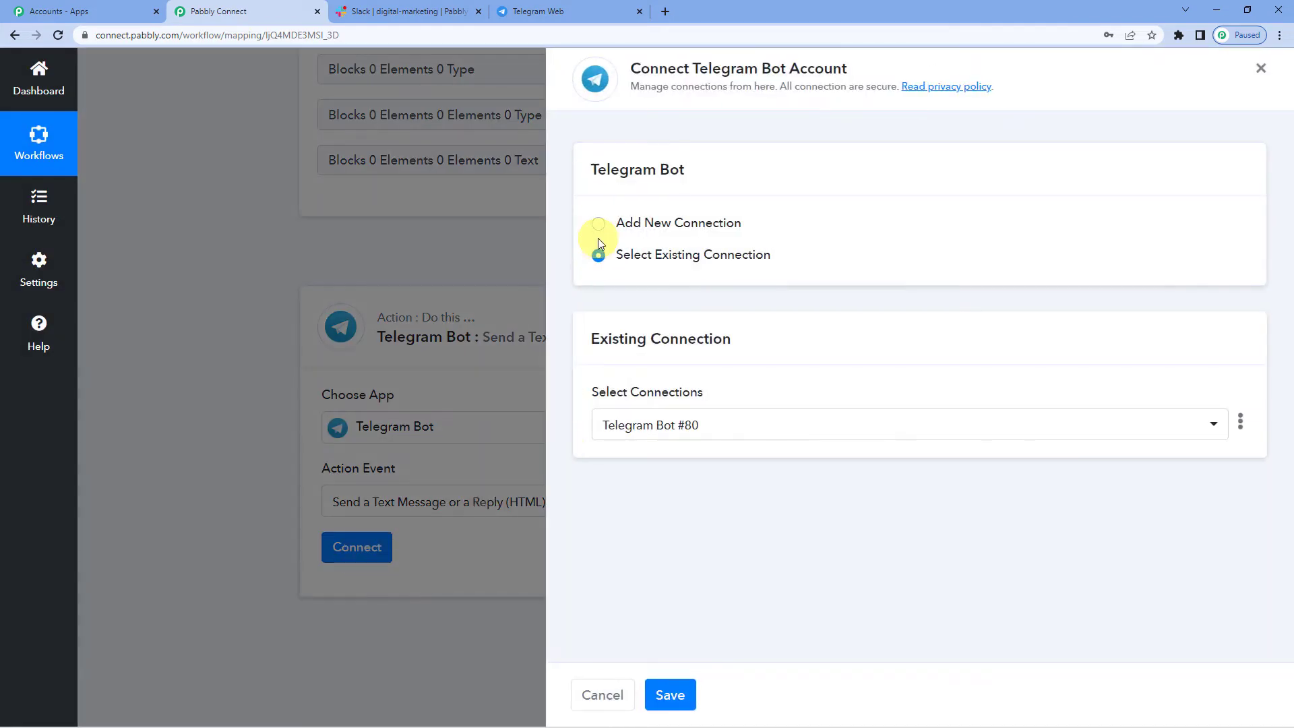
click(599, 225)
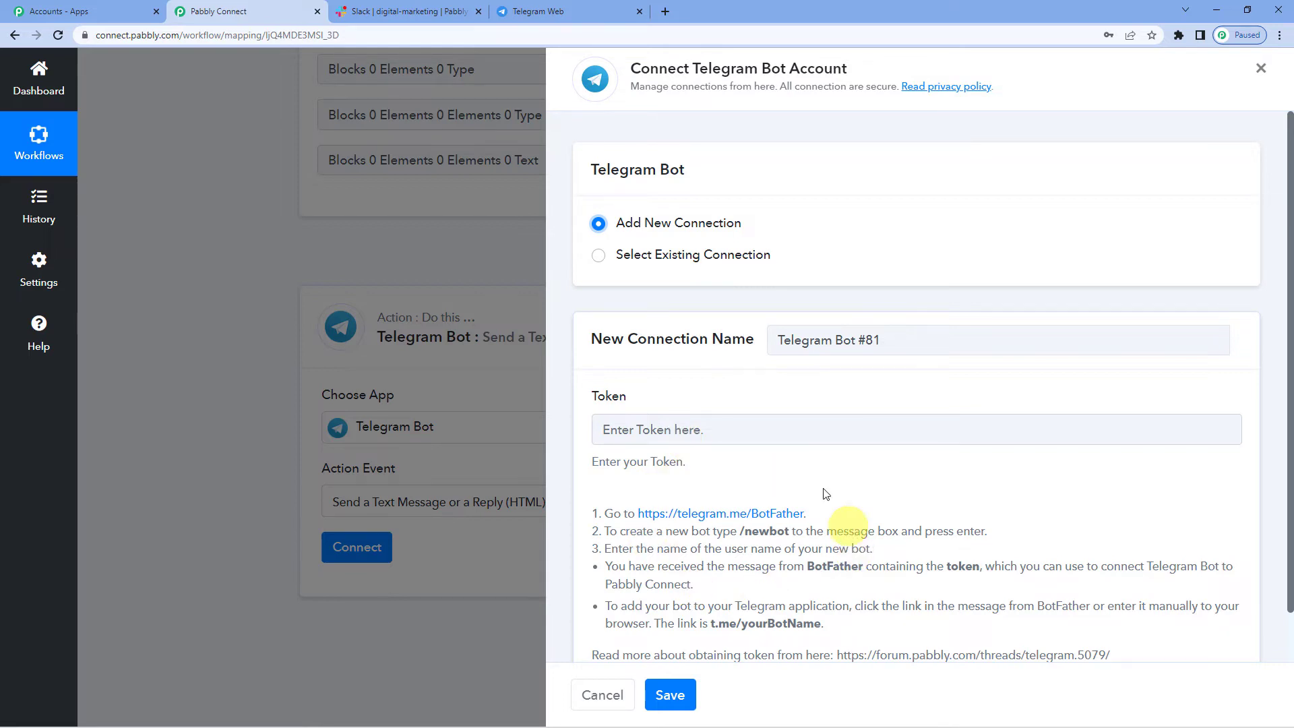
scroll(822, 491, down, 1)
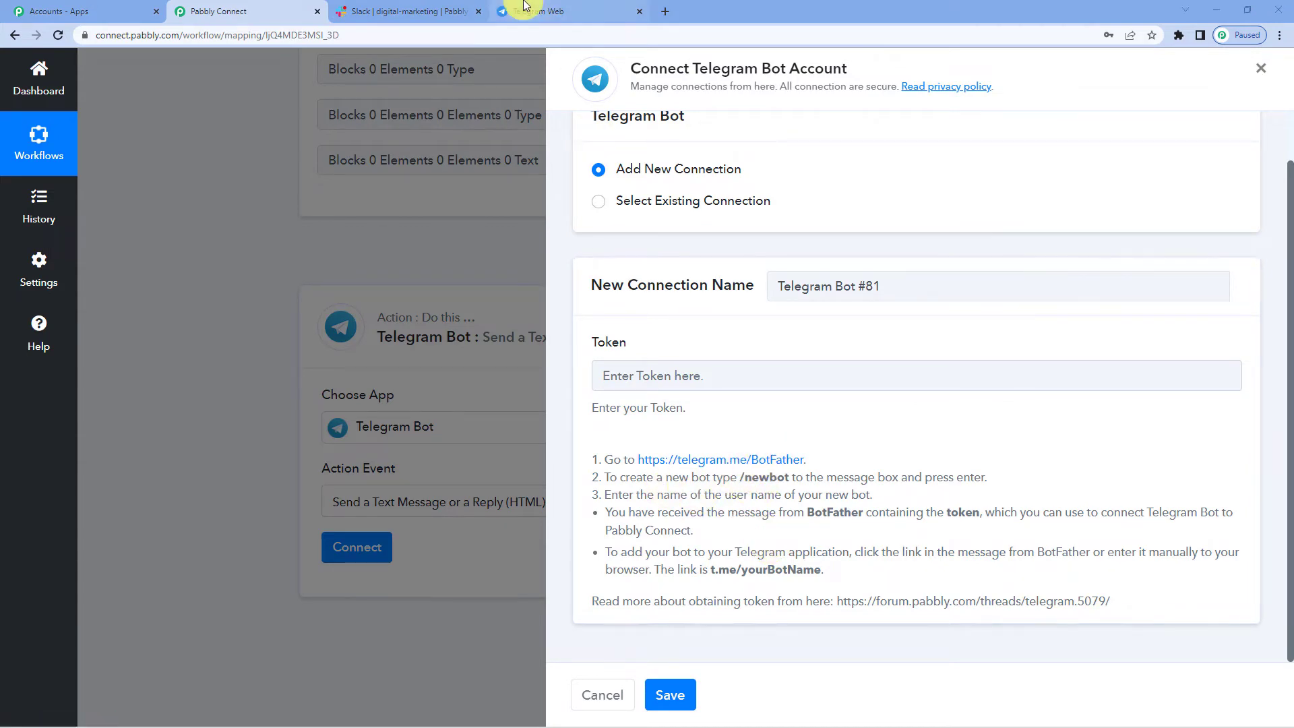
Send /start to BotFather in Telegram Web
click(499, 10)
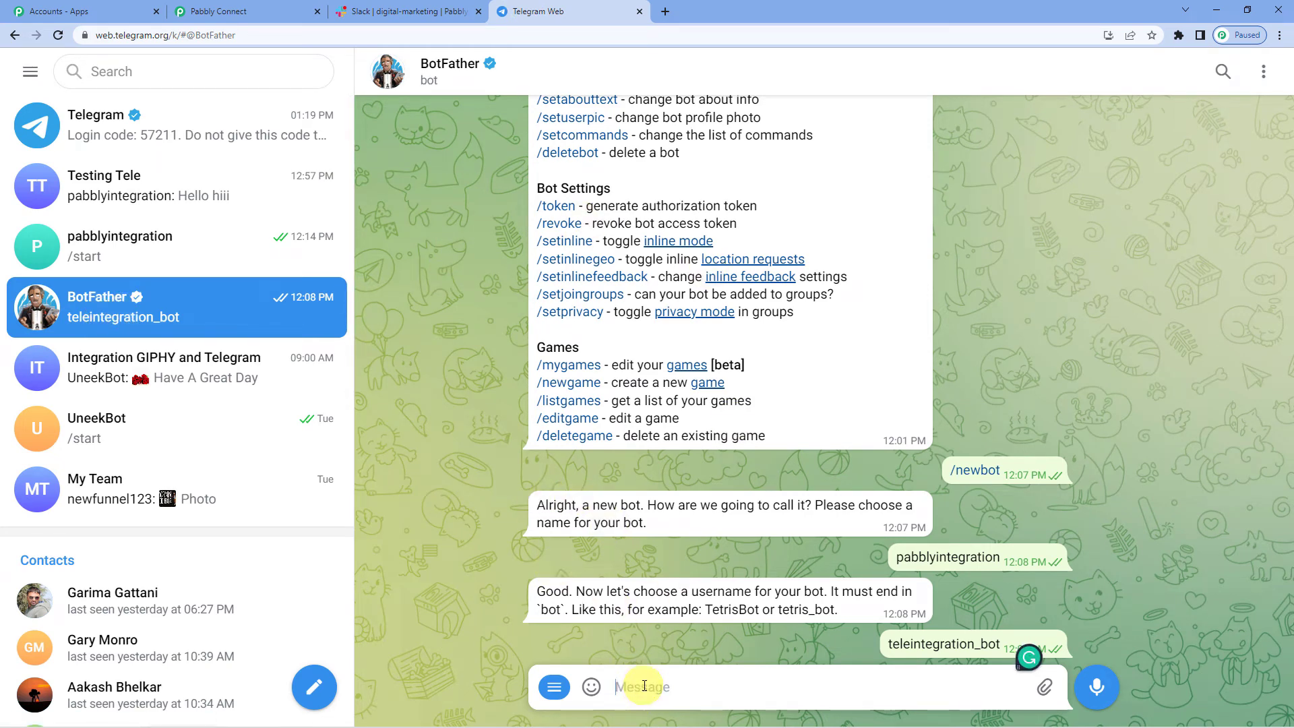
text(/start)
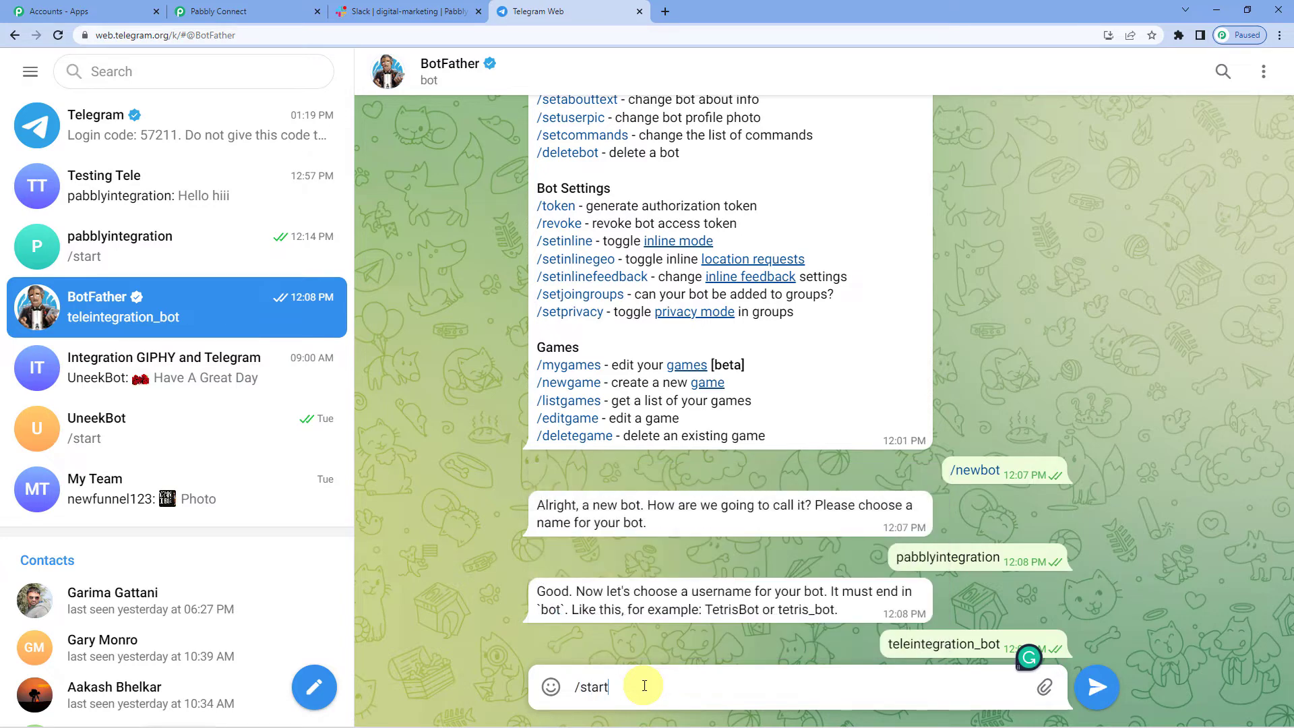
key(Return)
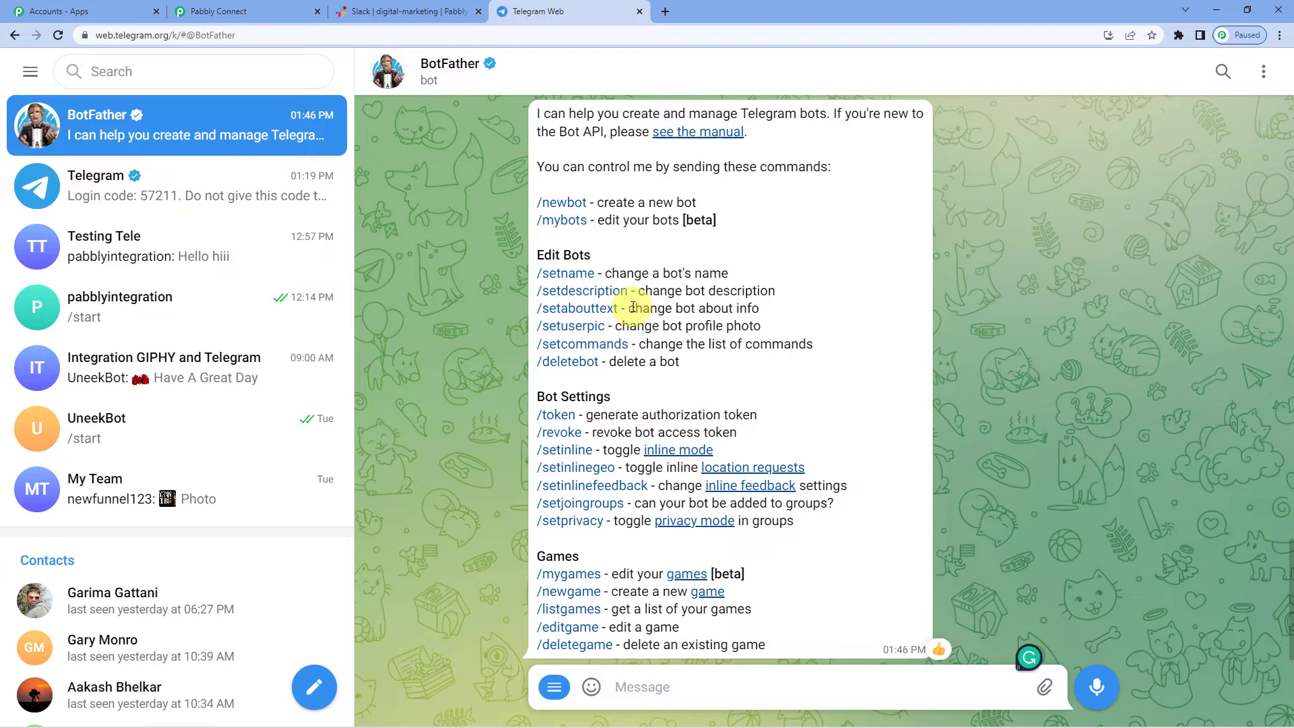
Request /newbot, name the bot SlackTrial, and note the required _bot username ending
click(579, 211)
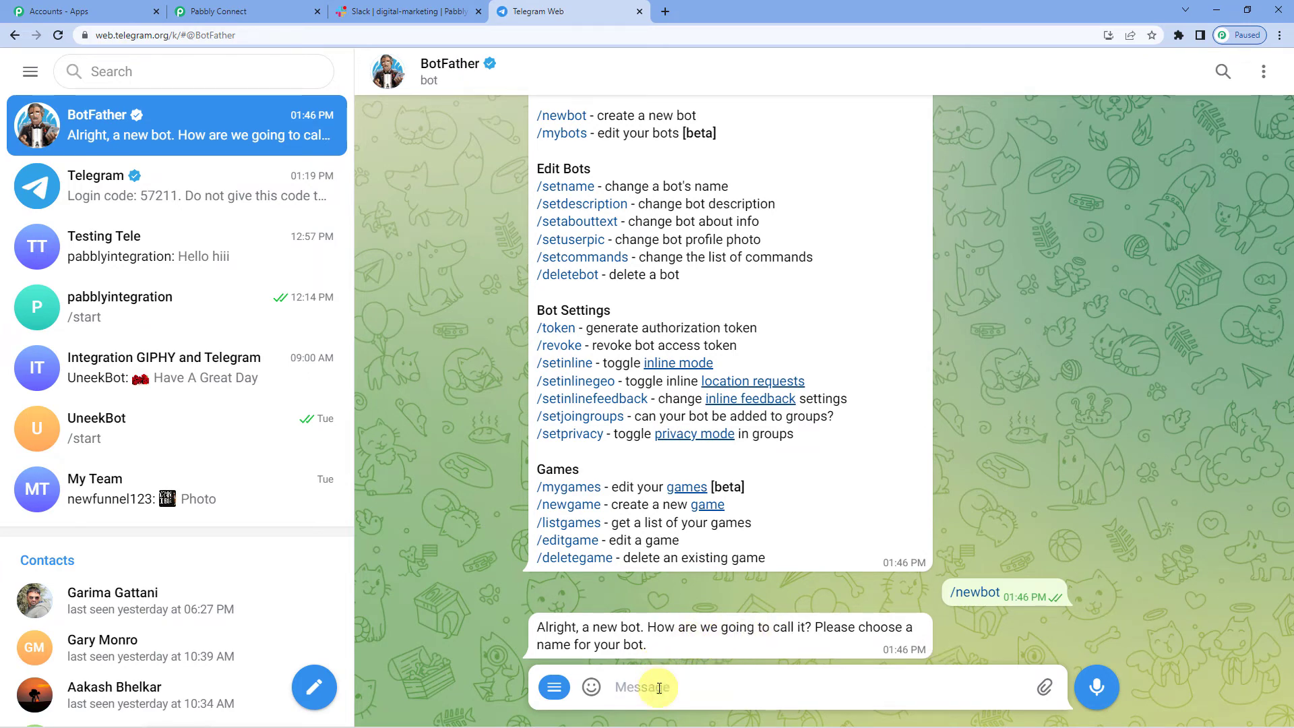
text(SlackTria)
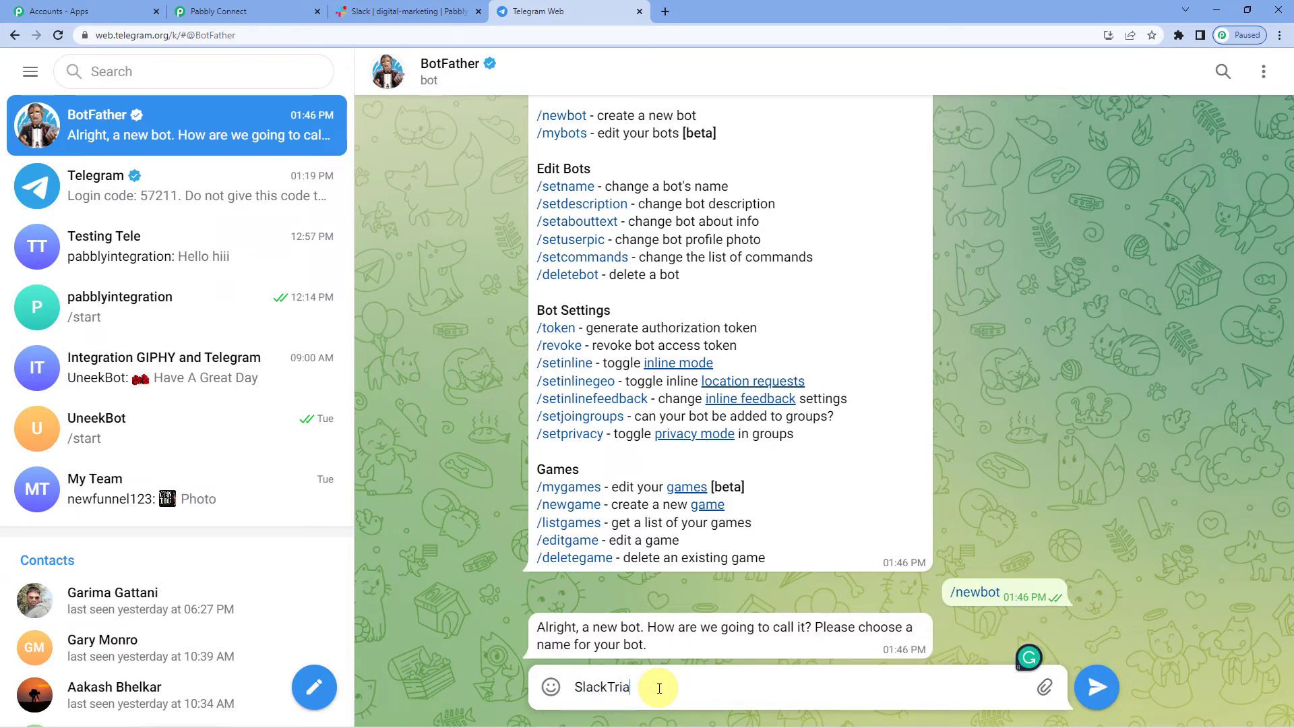
text(l)
key(Return)
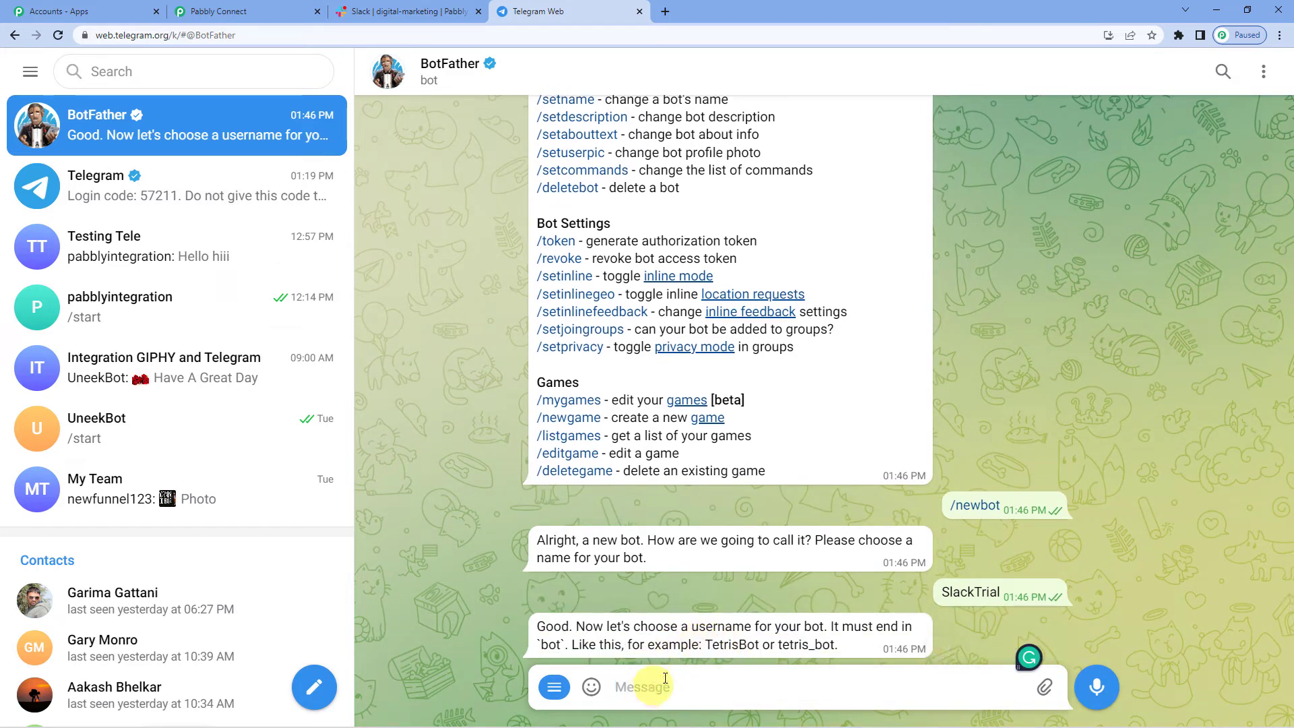
double_click(781, 645)
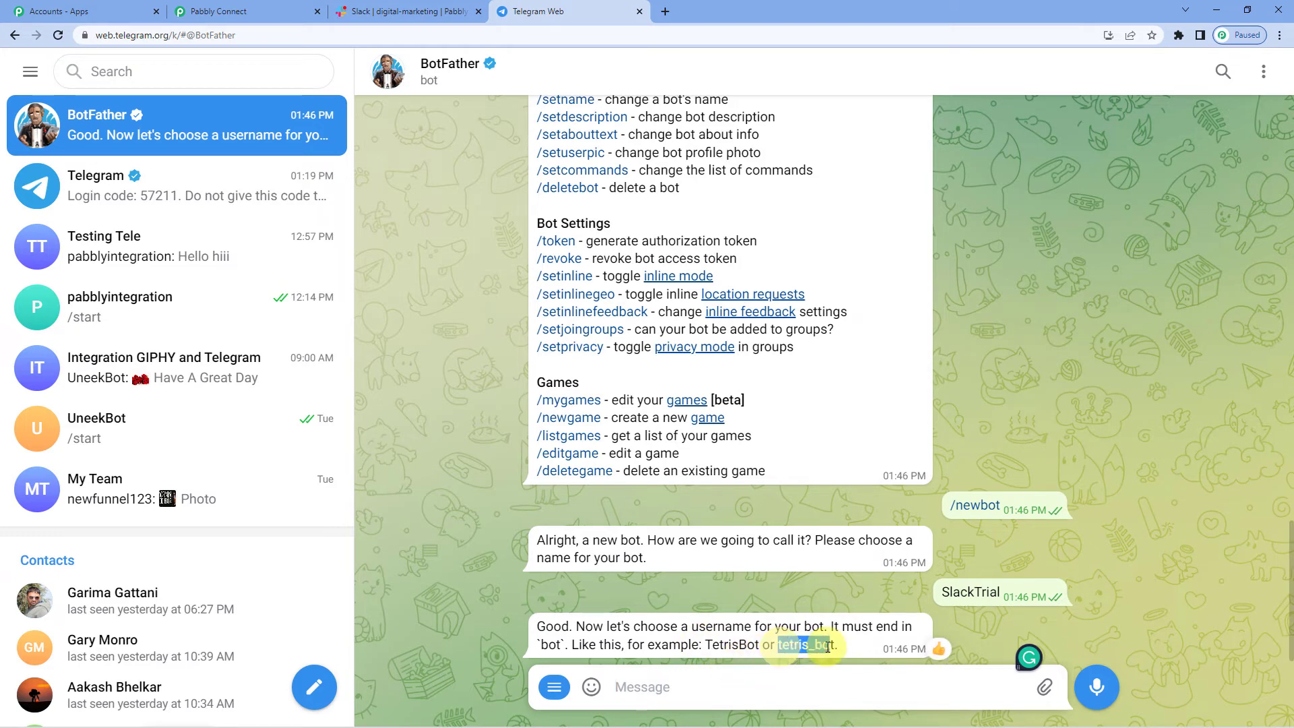
click(783, 645)
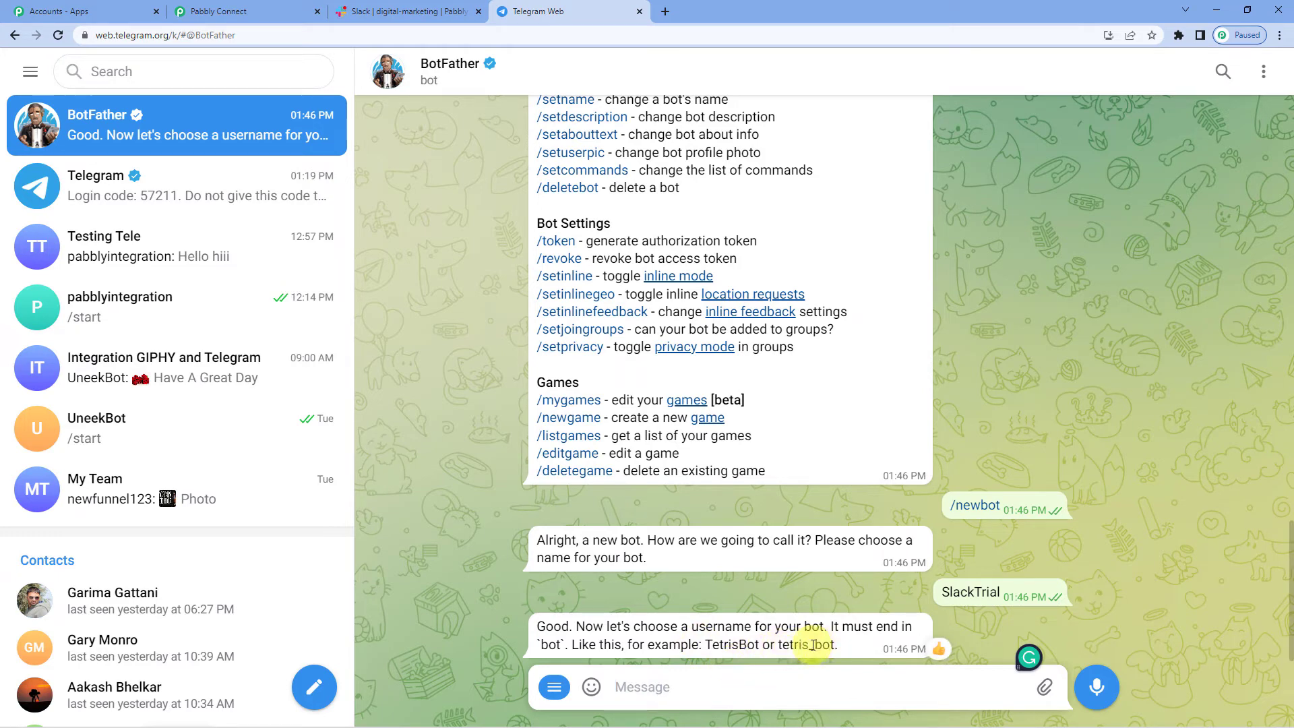
drag(836, 645, 808, 646)
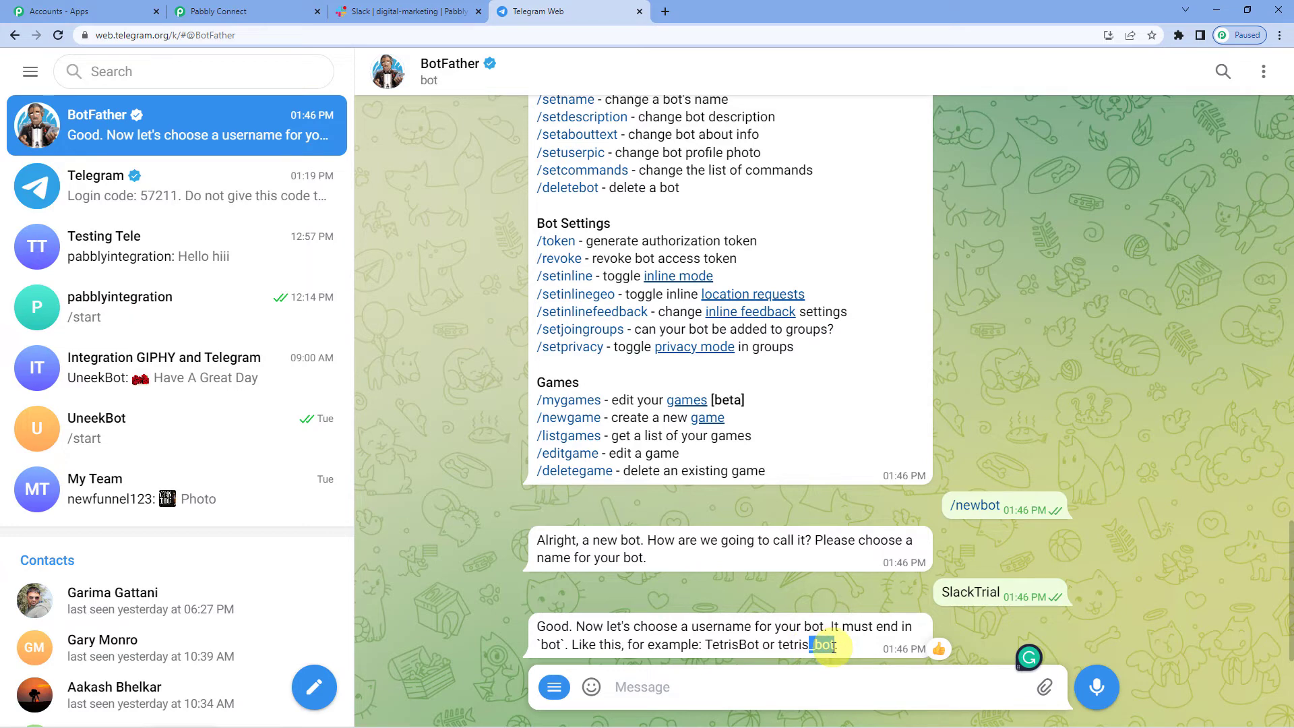
Name the bot pabbly_slack_bot and select the HTTP API token BotFather returns
click(800, 687)
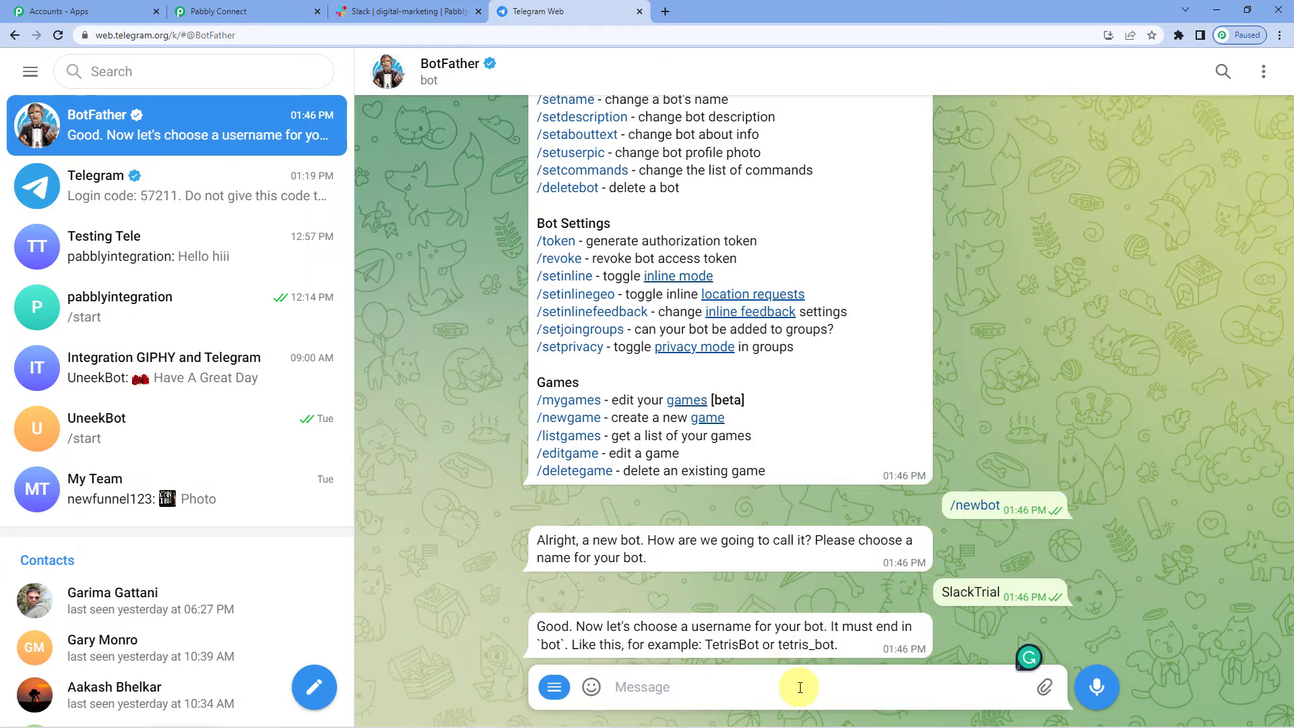
text(pabbly)
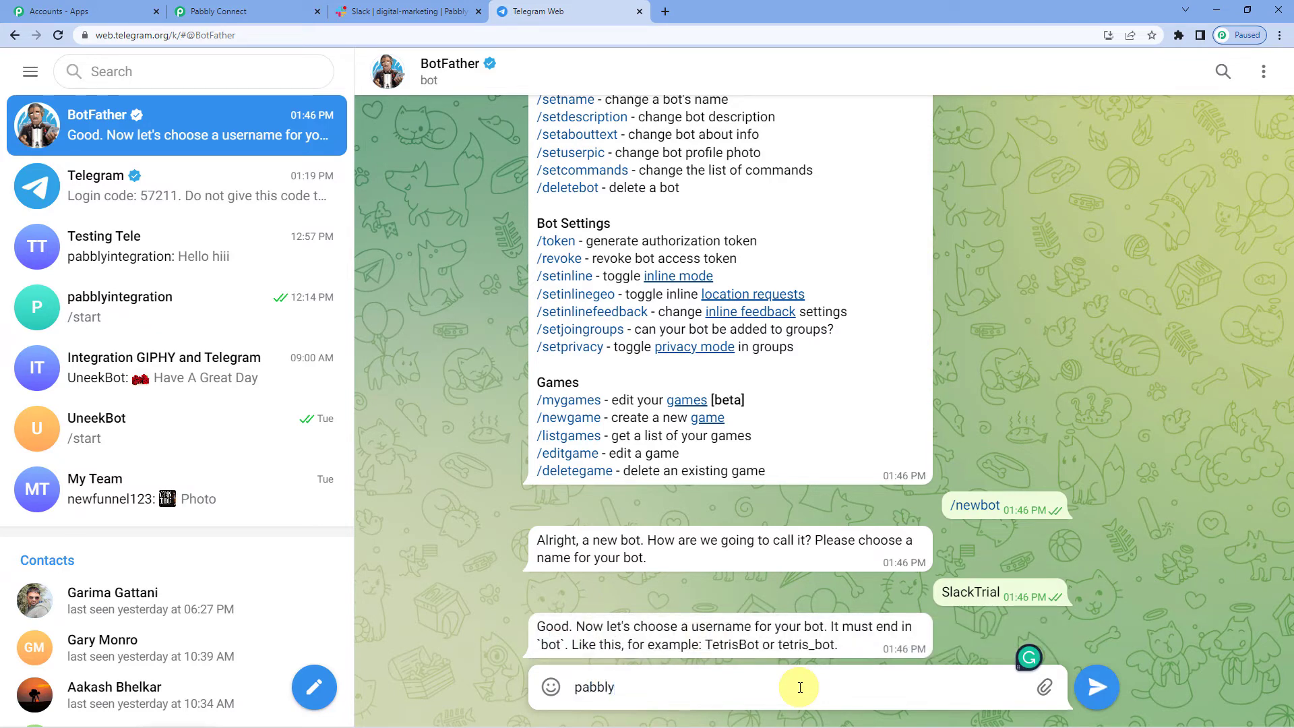
text(_slack_bot)
key(Return)
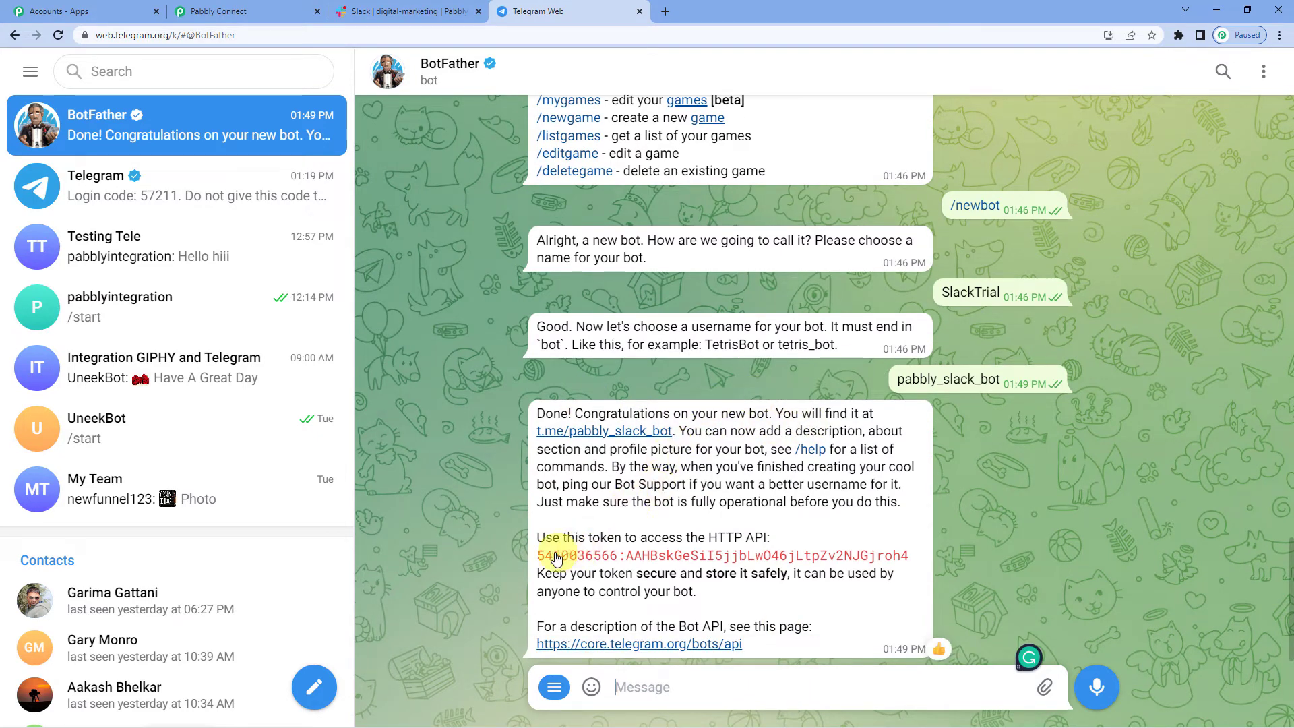
drag(537, 537, 771, 539)
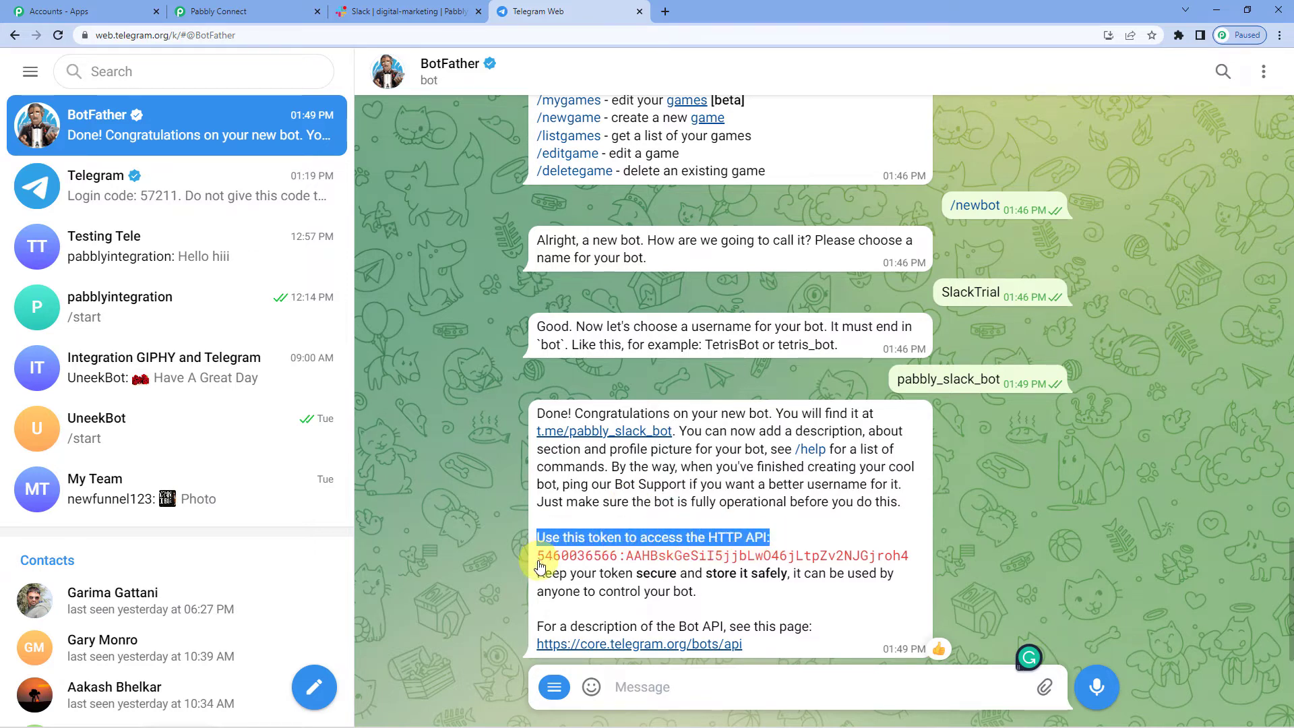
drag(910, 556, 536, 549)
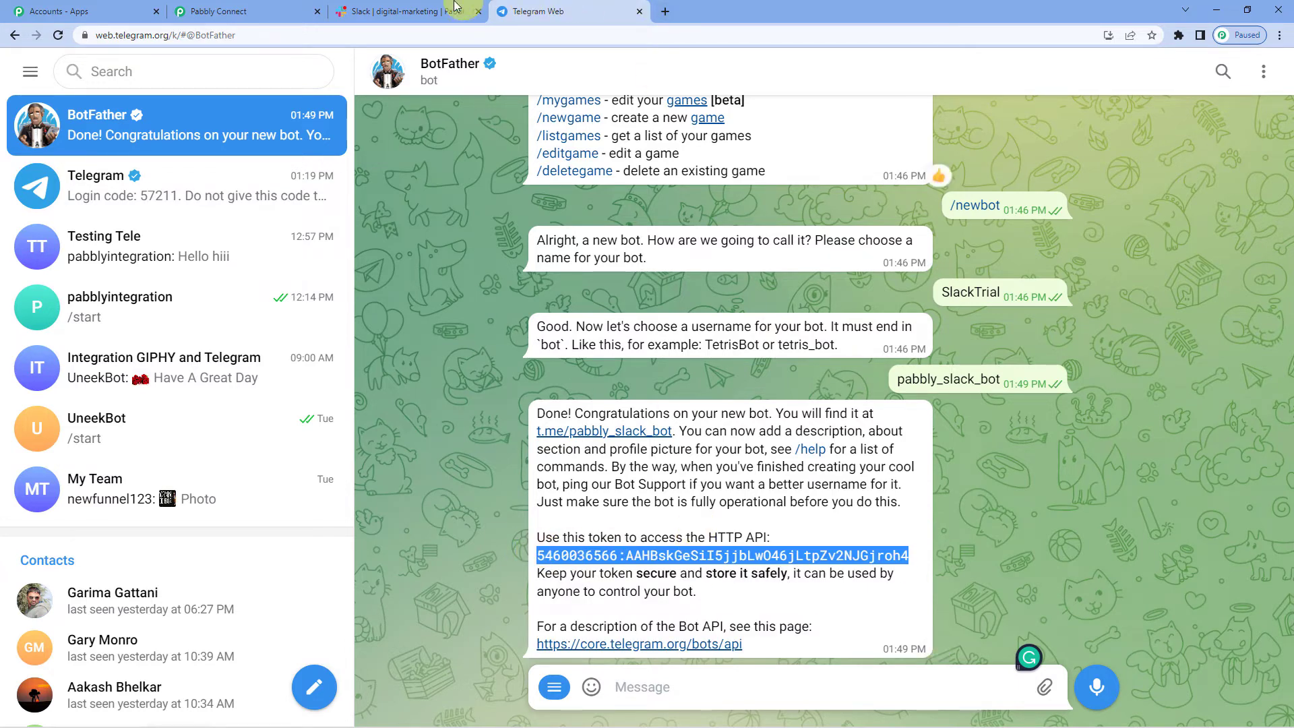
Paste the bot token into the Telegram Bot action's Token field and save the connection
click(261, 6)
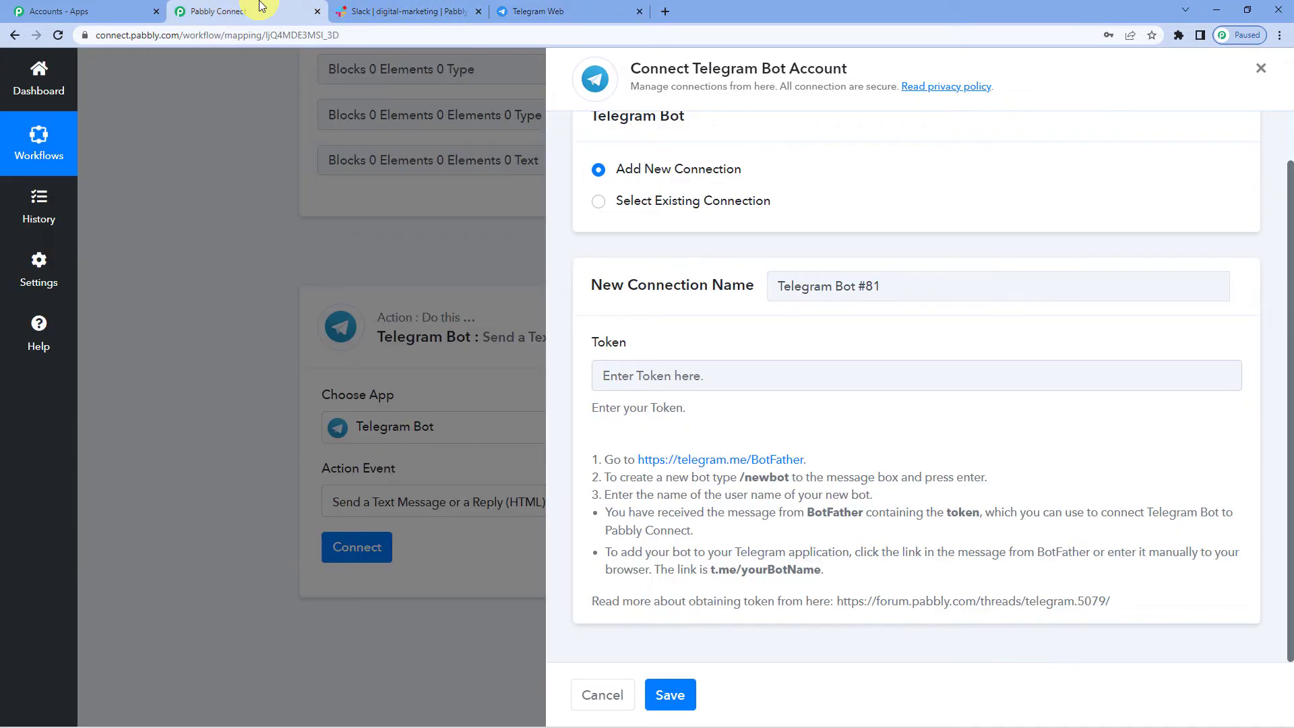
click(679, 378)
key(ctrl+v)
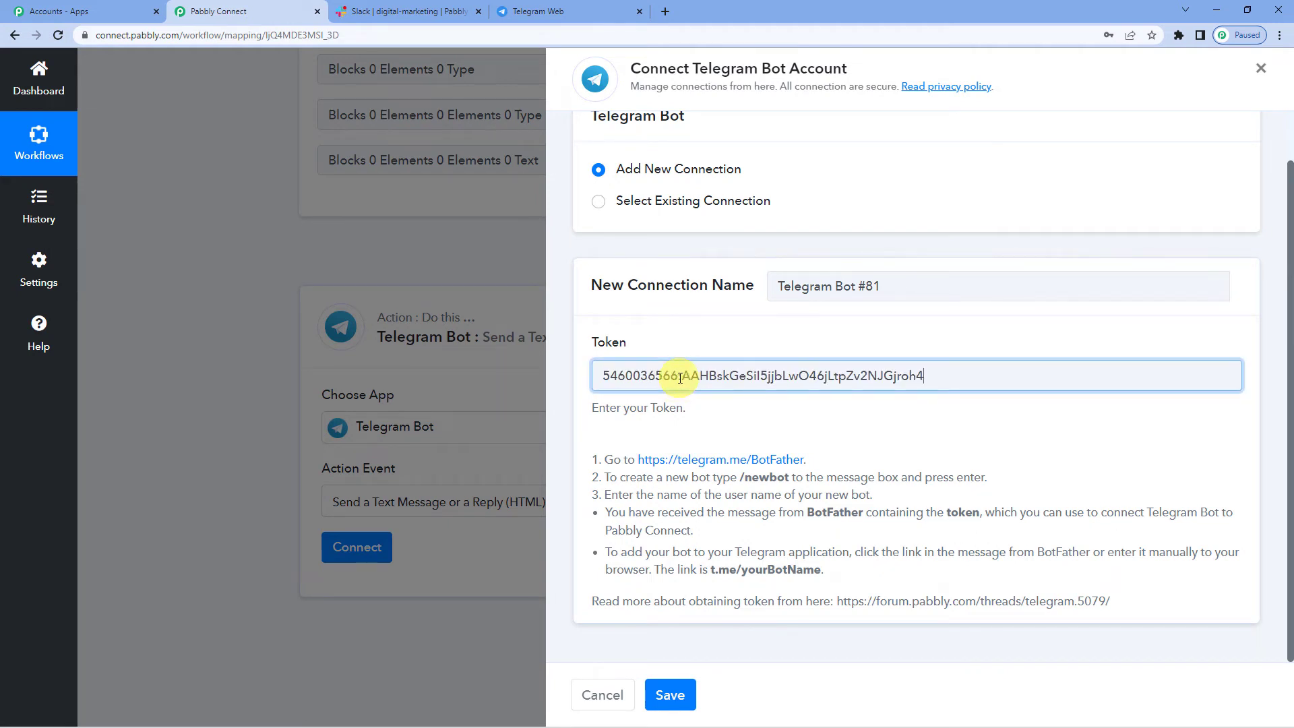
click(674, 682)
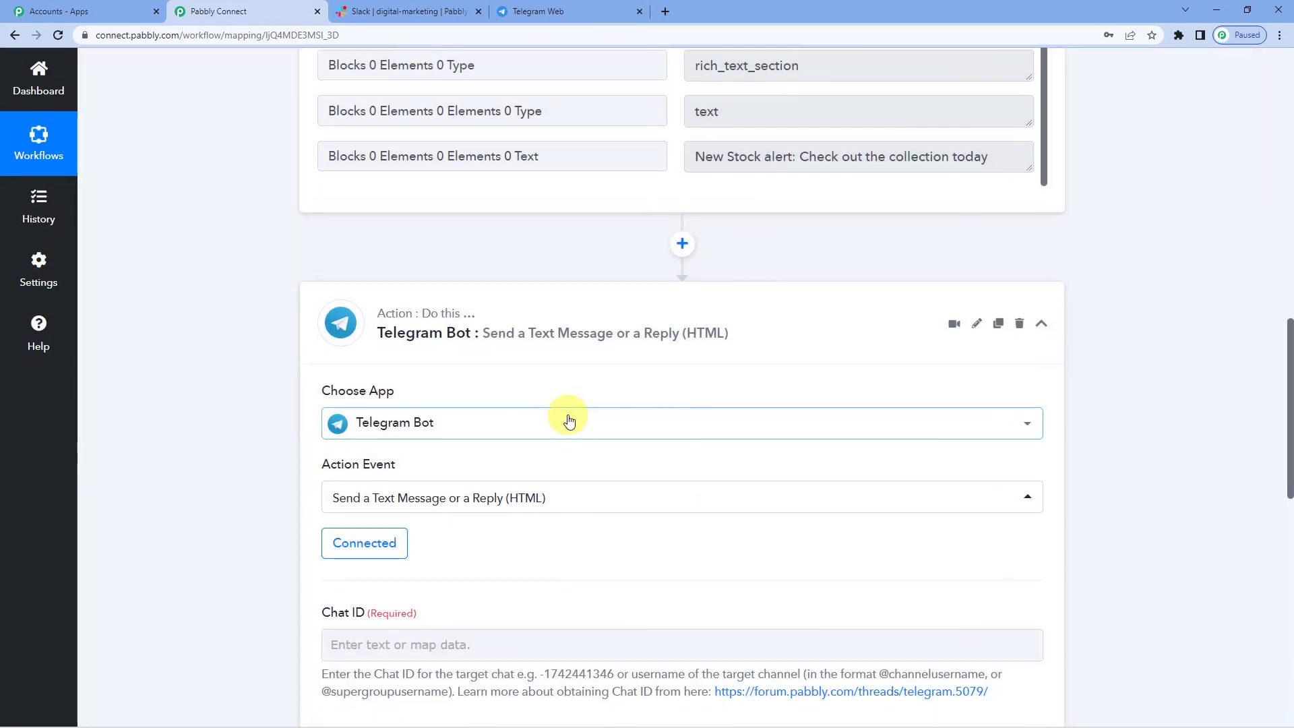
scroll(569, 419, down, 3)
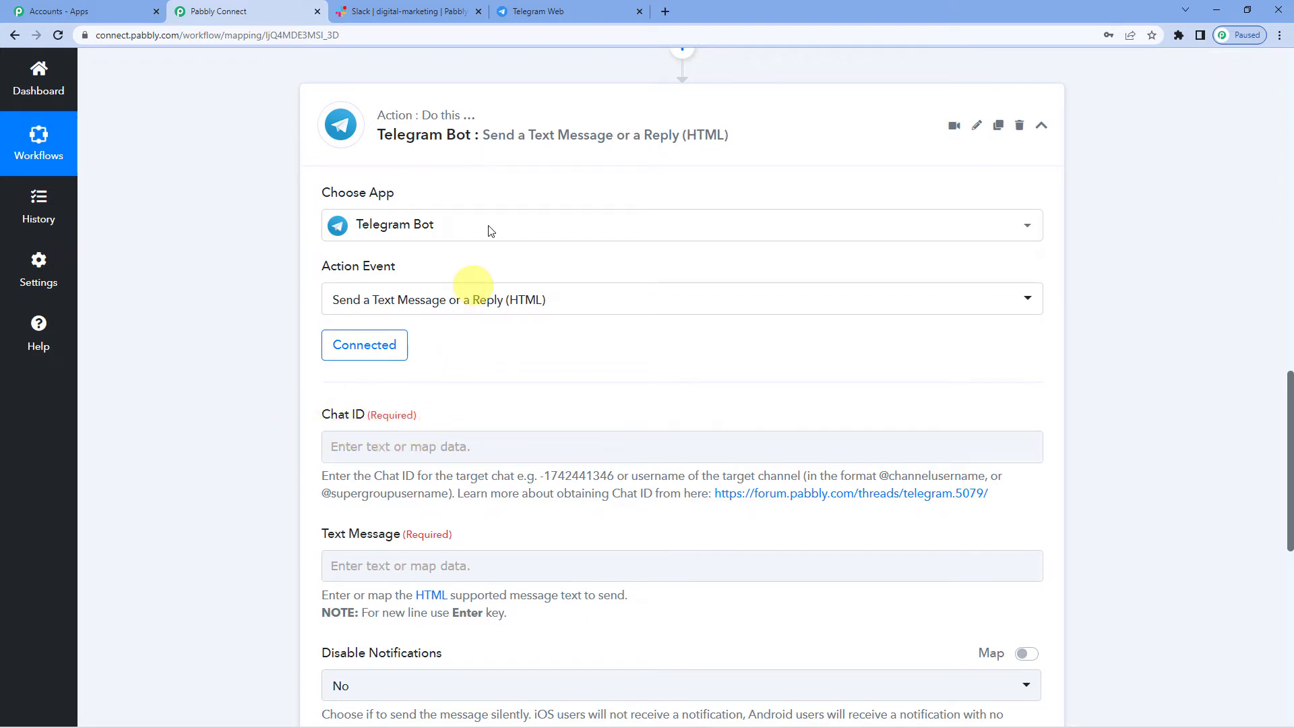
Open the t.me/pabbly_slack_bot chat from BotFather's message and start the SlackTrial bot
click(546, 26)
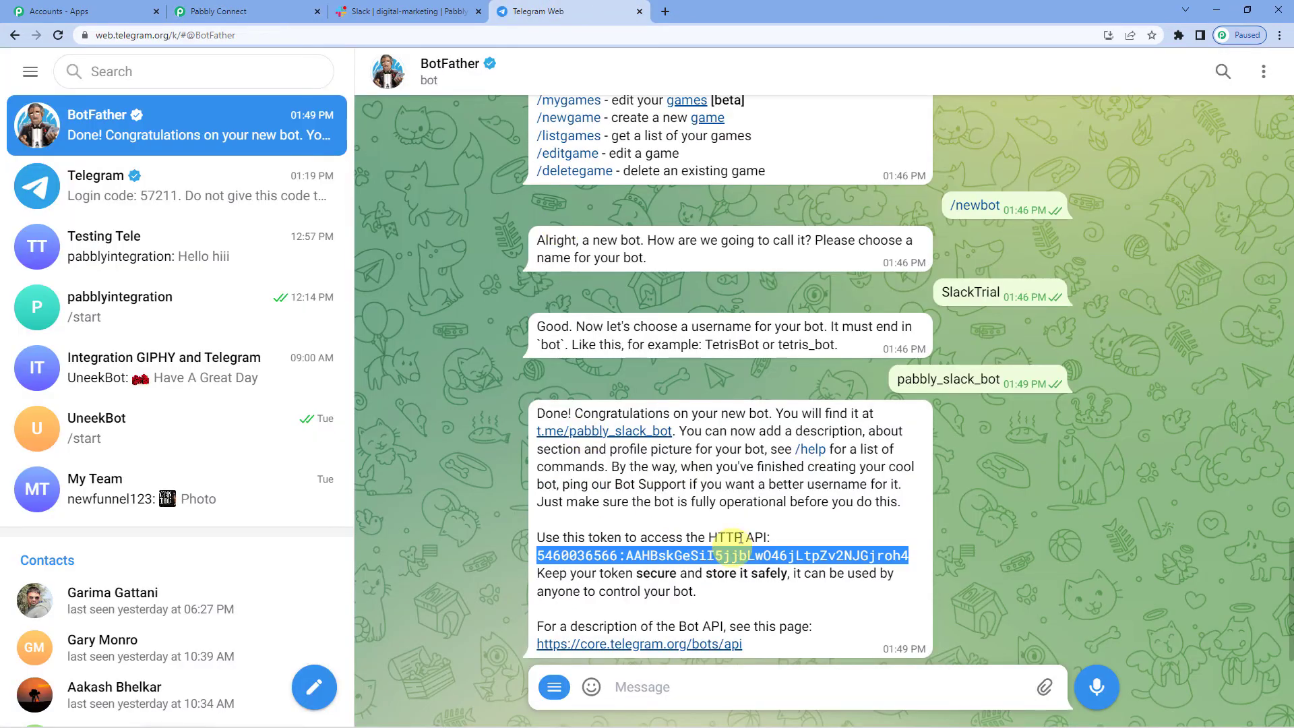
click(647, 473)
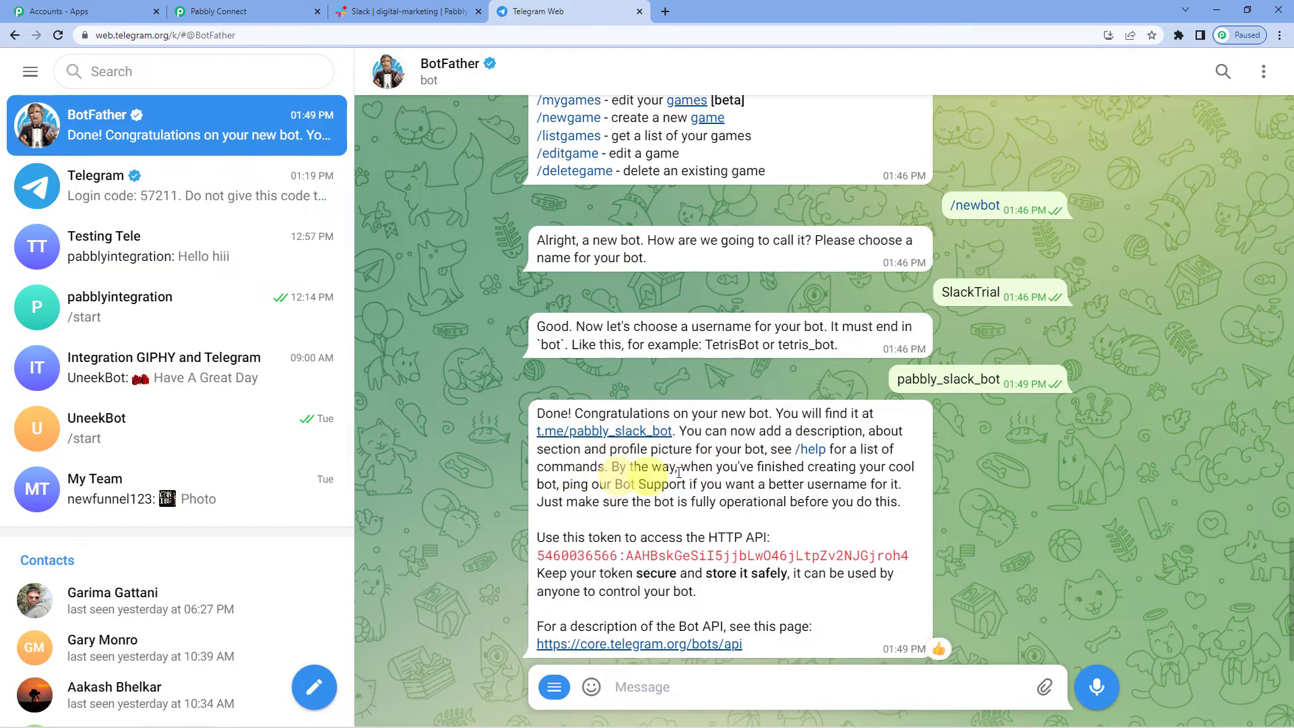
click(615, 435)
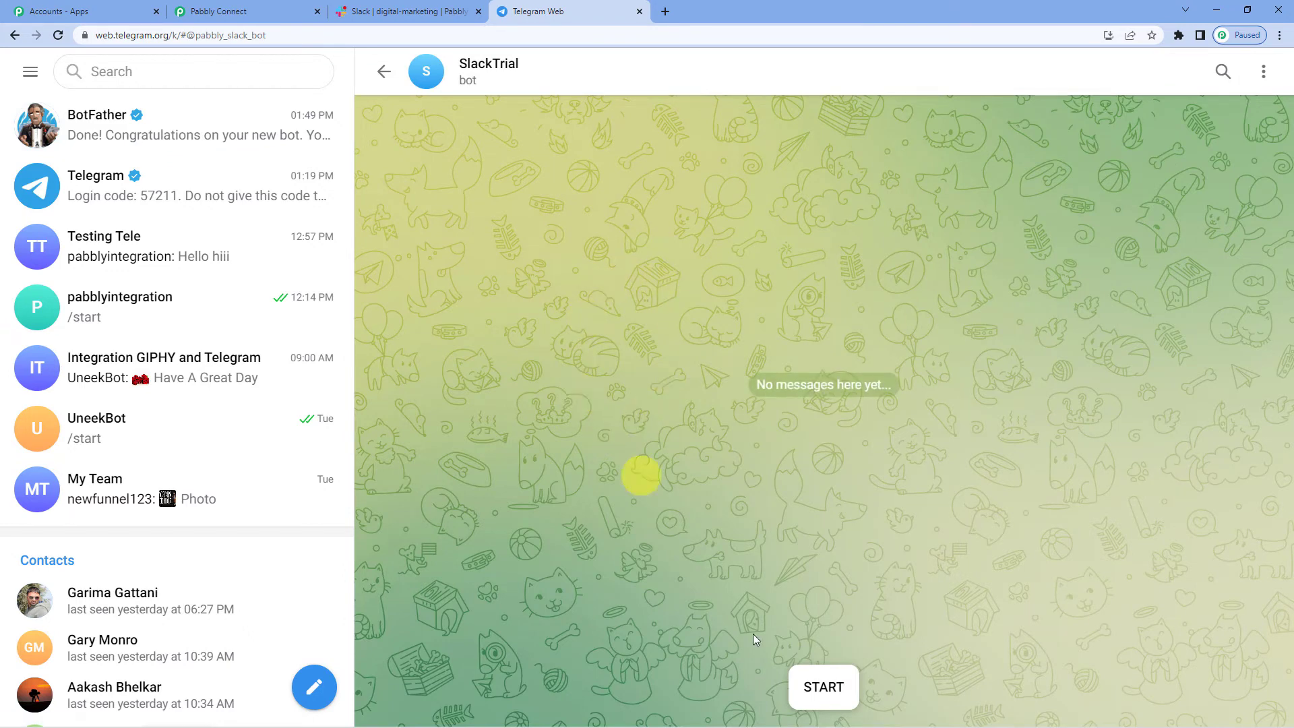
click(824, 687)
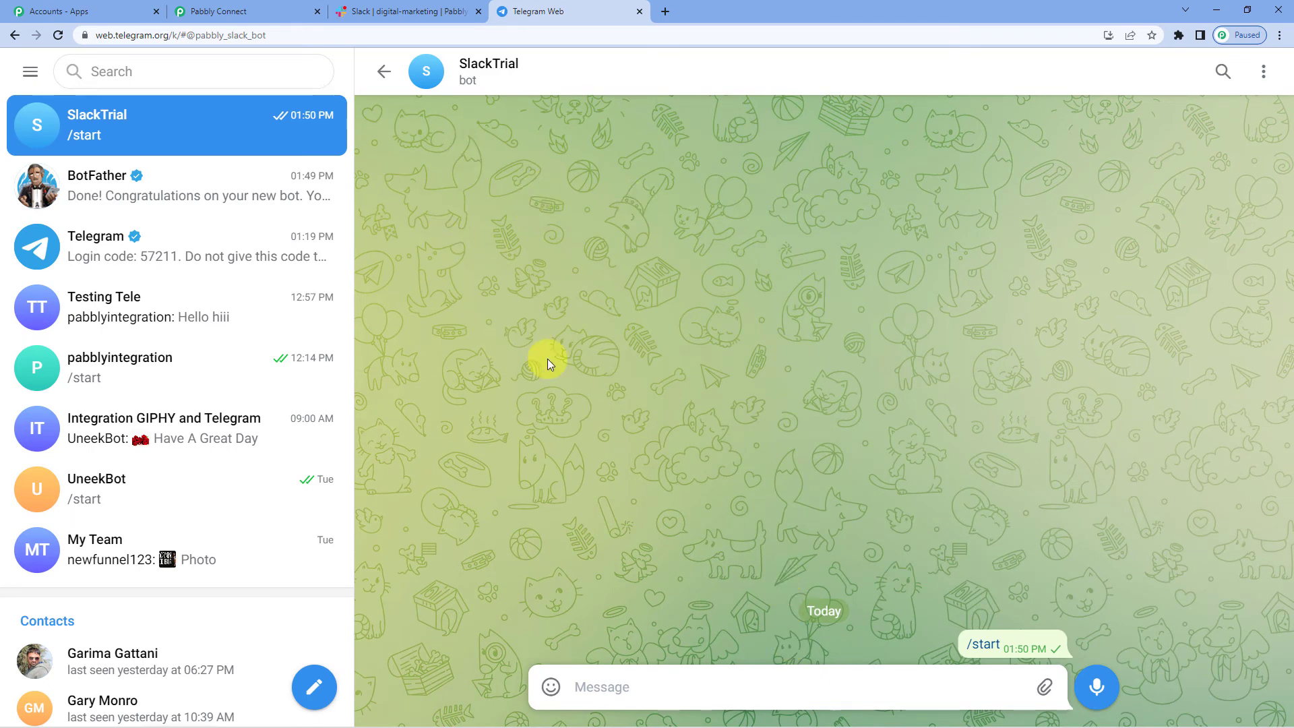
Start a New Group and add the SlackTrial bot, found by searching 'slack', as its member
click(322, 704)
click(271, 611)
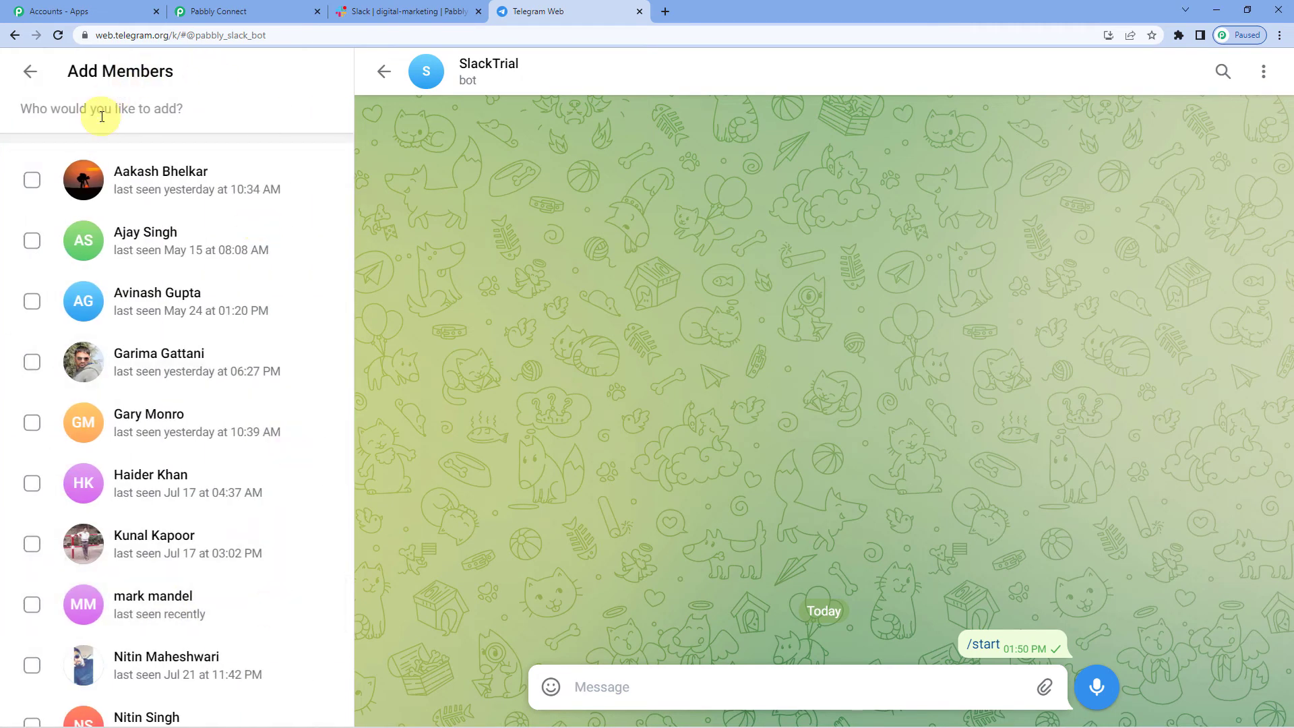
text(s)
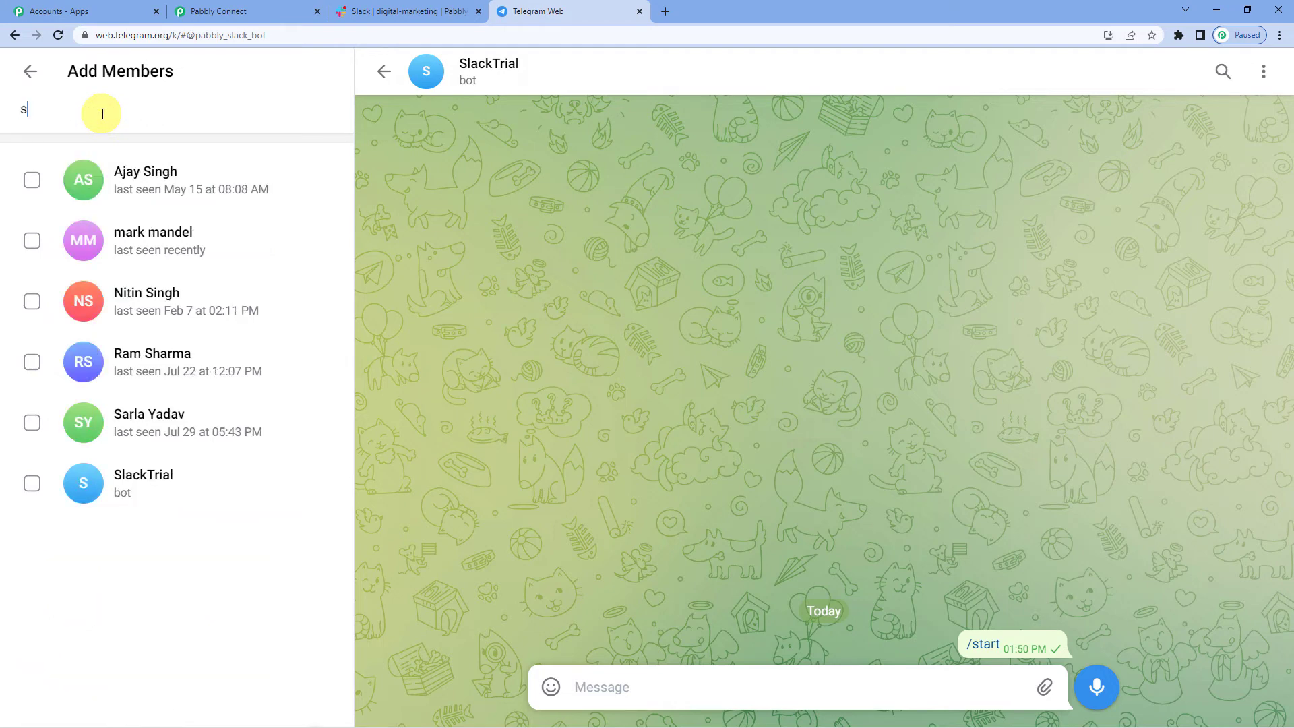
text(lack)
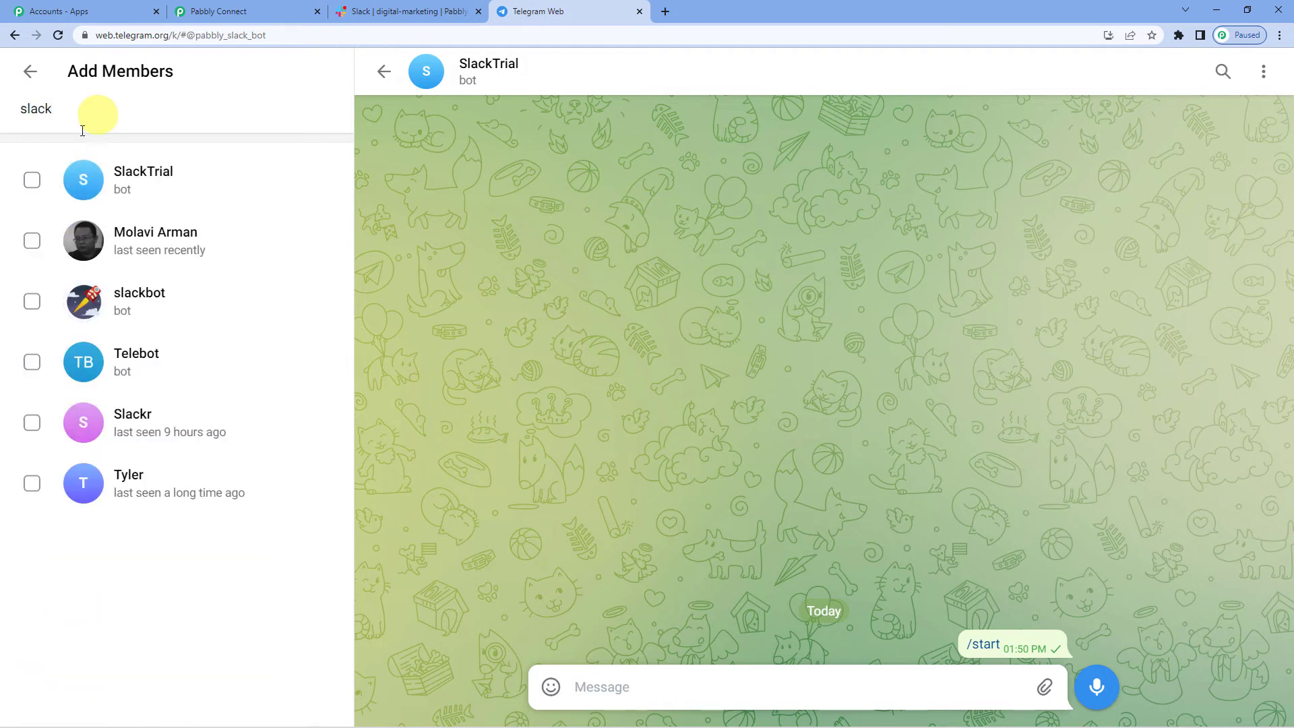
click(32, 181)
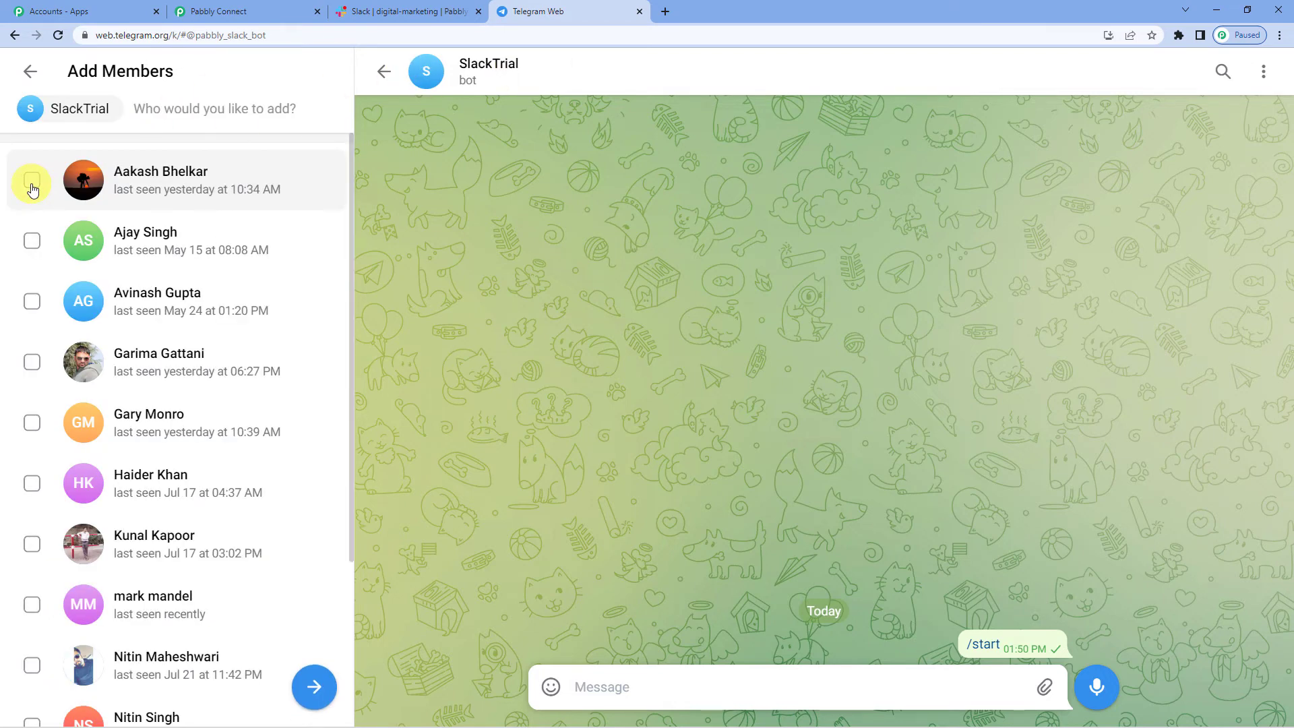
Enter 'Connecting Slack_Telegram' as the group name, correcting the initial typo
click(315, 687)
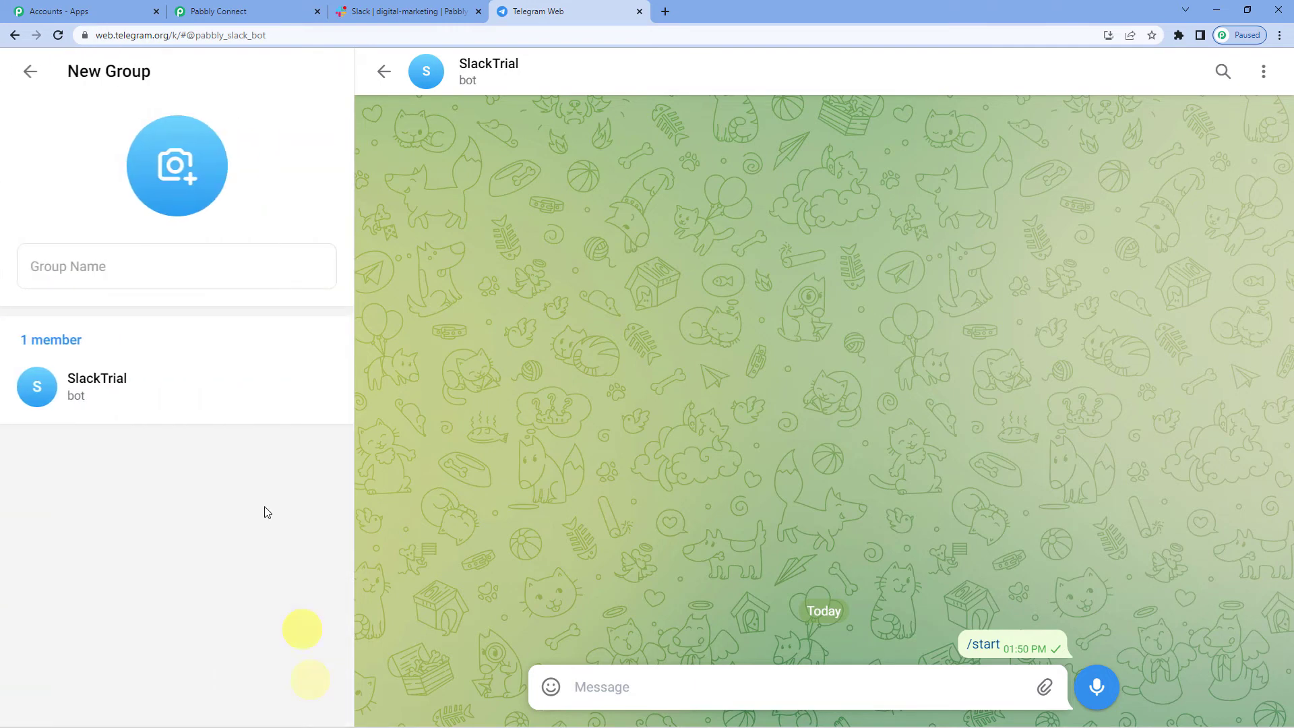
click(117, 262)
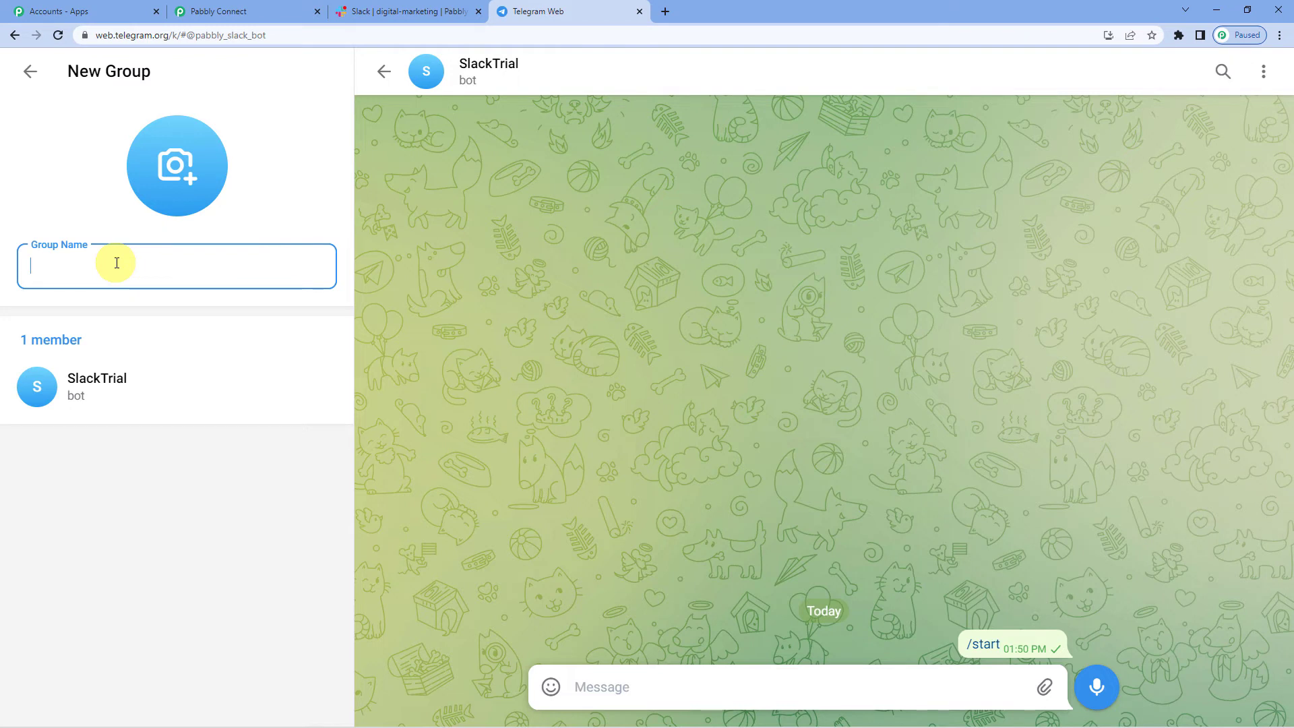
text(CPnnecti)
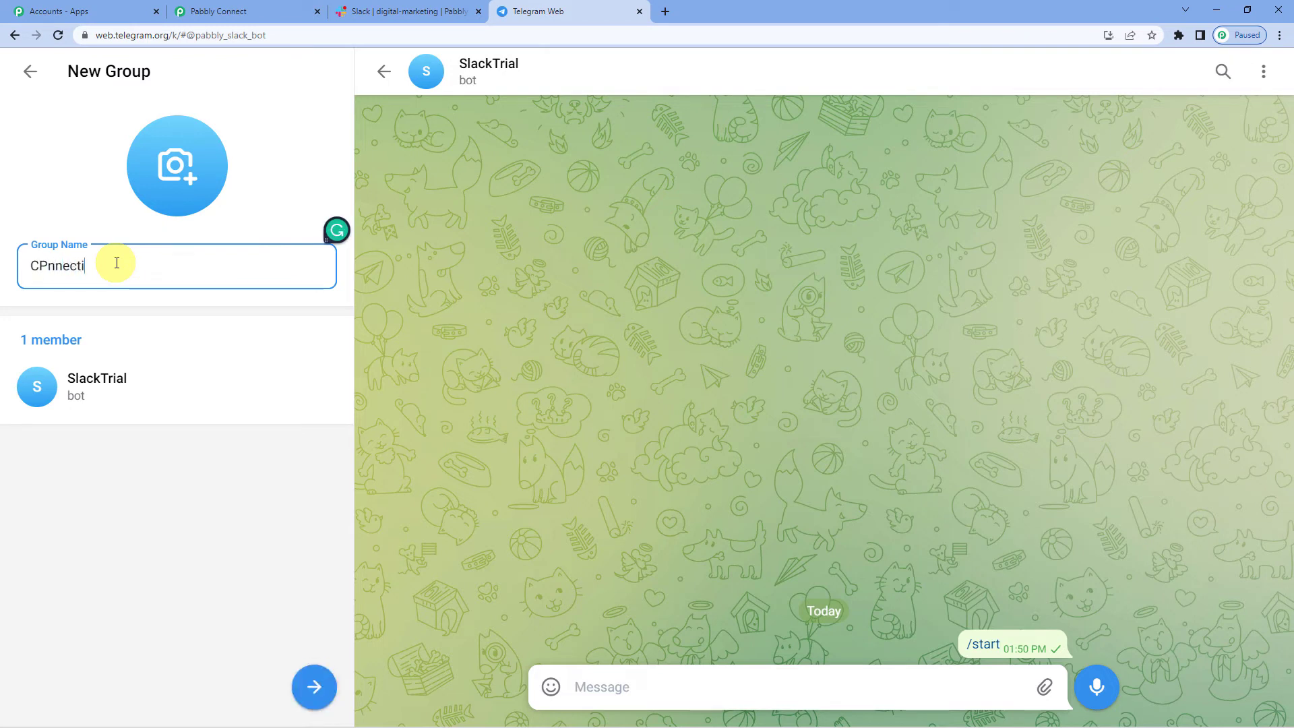
text(ng)
key(BackSpace)
key(BackSpace)
key(BackSpace)
key(BackSpace)
key(BackSpace)
key(BackSpace)
key(BackSpace)
key(BackSpace)
key(BackSpace)
key(BackSpace)
text(Connect)
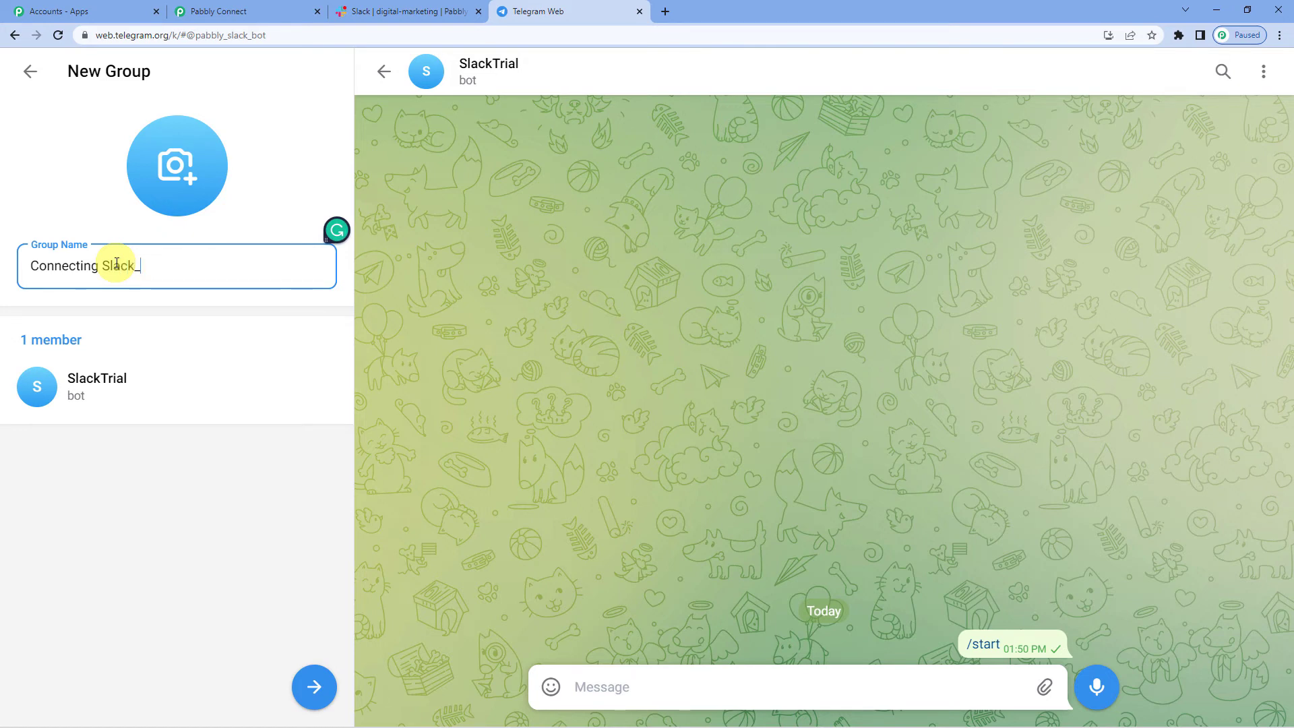
text(elegram)
Create the Connecting Slack_Telegram group and check its two members in the profile panel
click(314, 687)
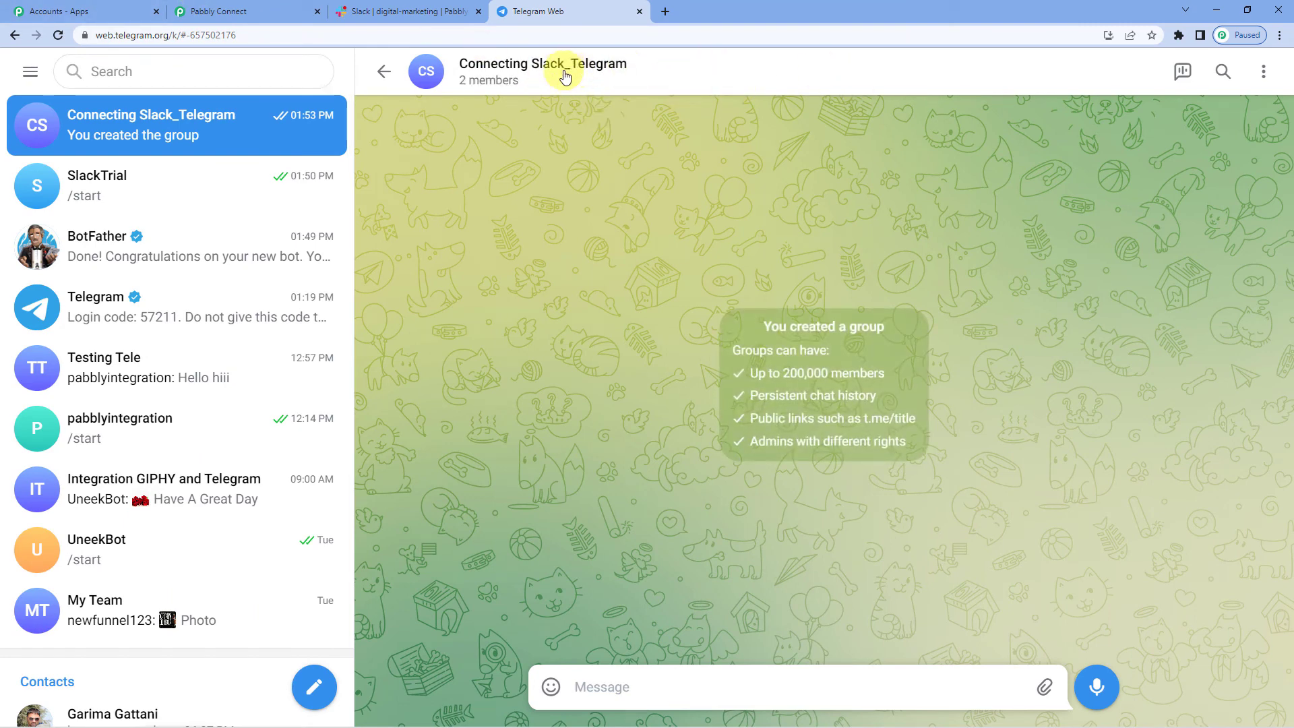
click(492, 78)
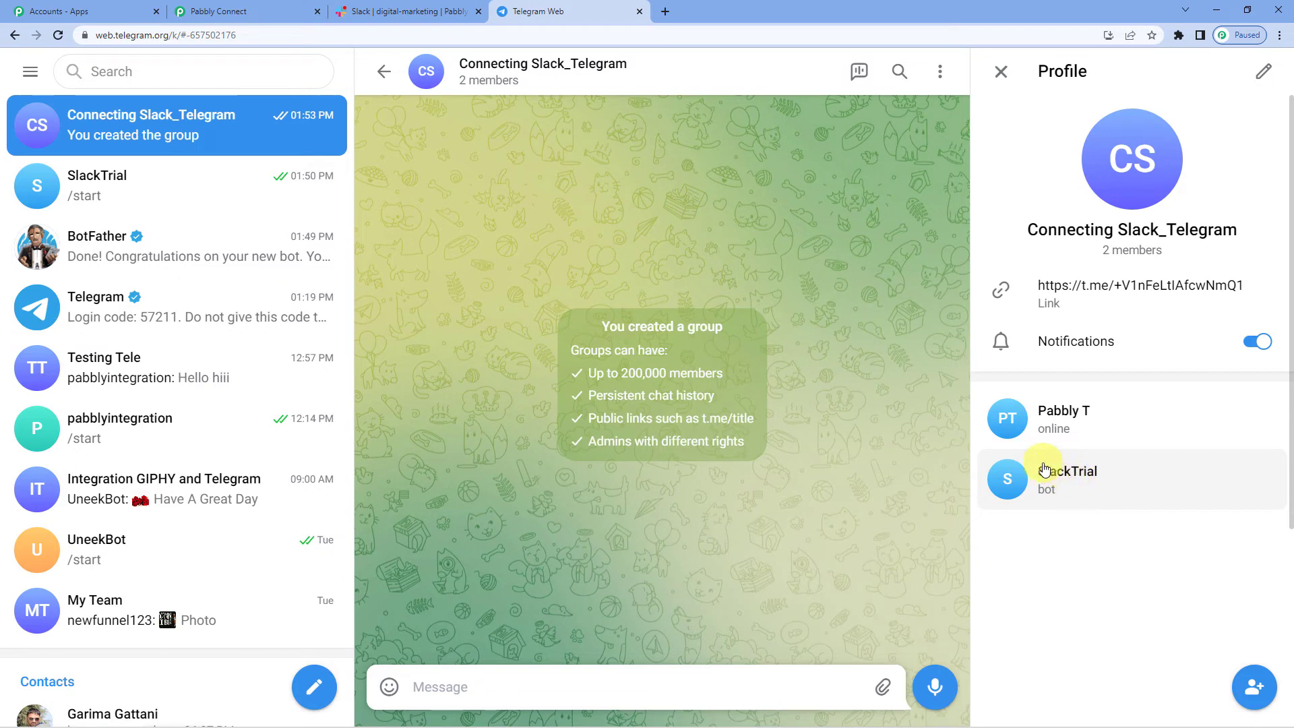
click(1001, 71)
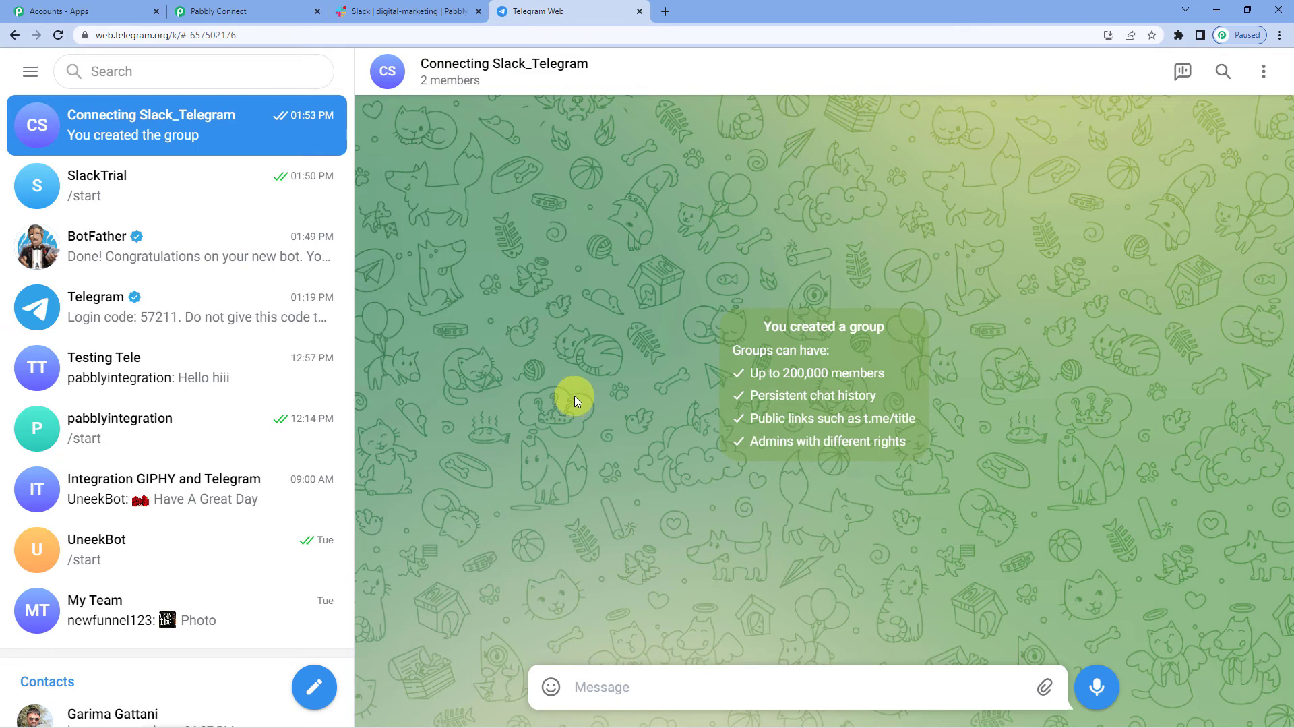
Select the group's numeric chat ID after the # in the Telegram Web address
click(249, 37)
click(260, 36)
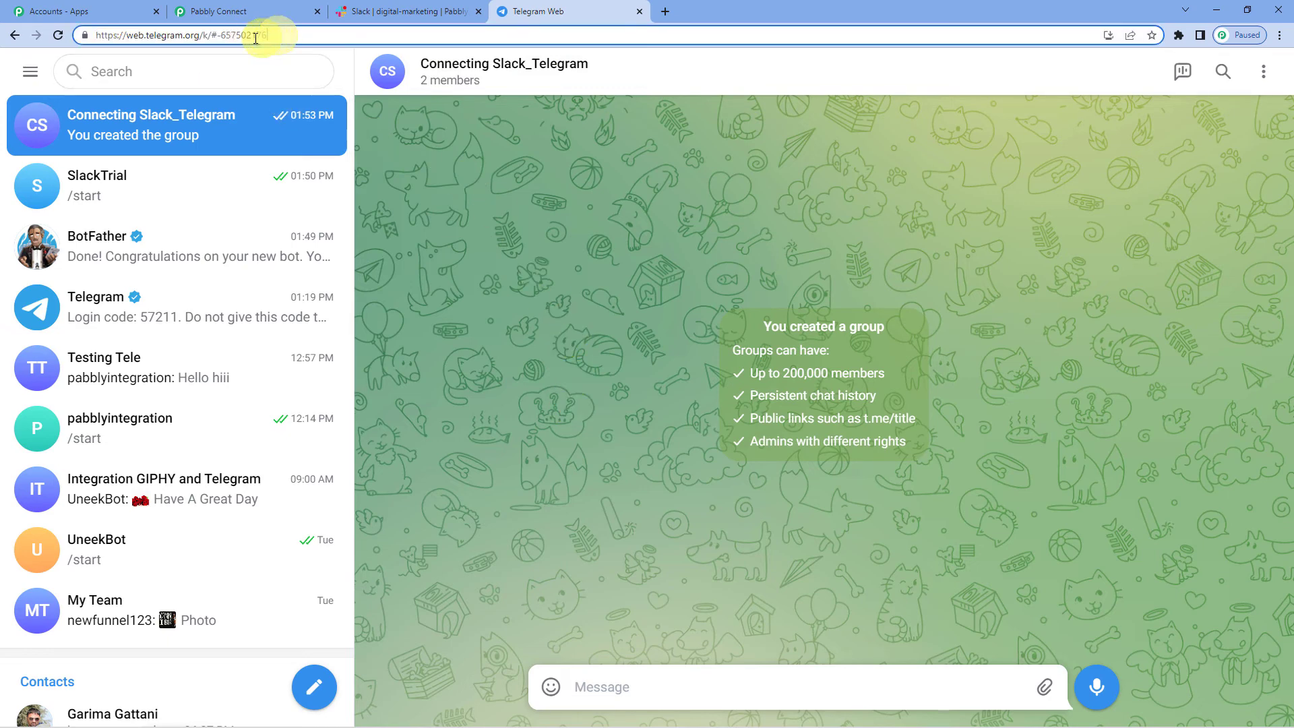
drag(263, 36, 224, 41)
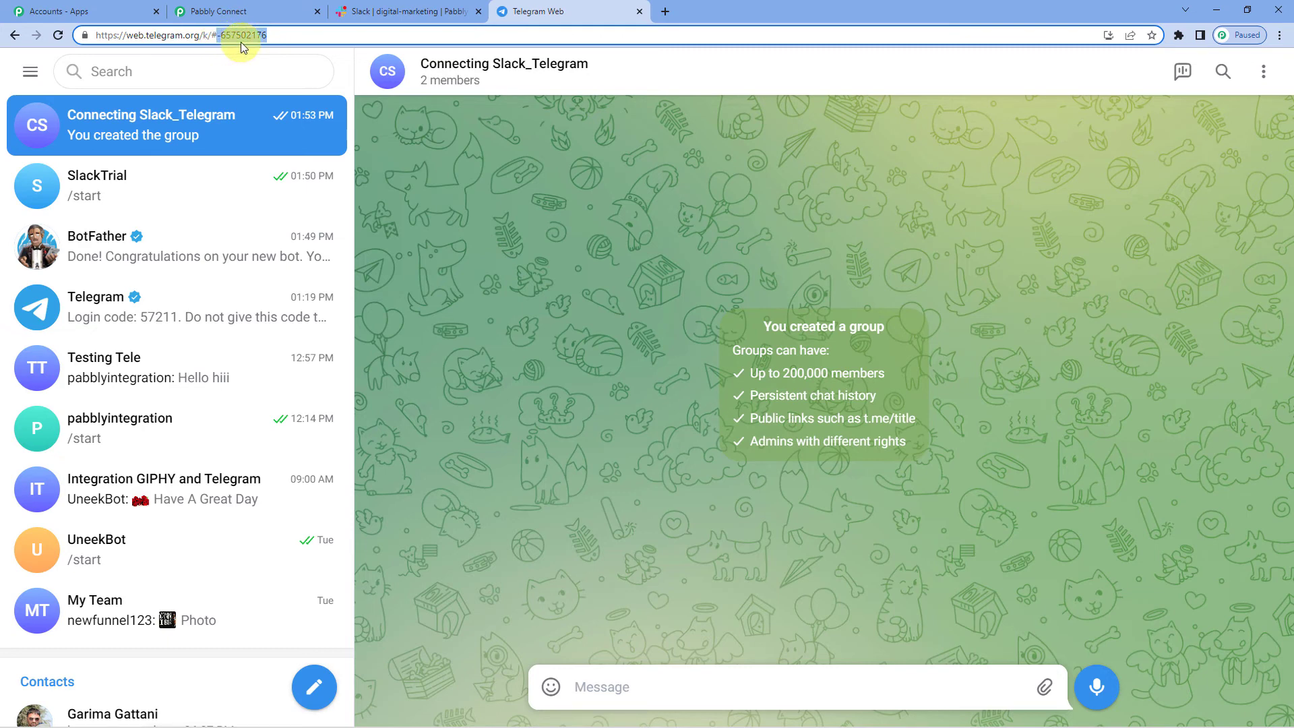
Paste the Connecting Slack_Telegram group's chat ID into the Telegram action's Chat ID field
click(255, 10)
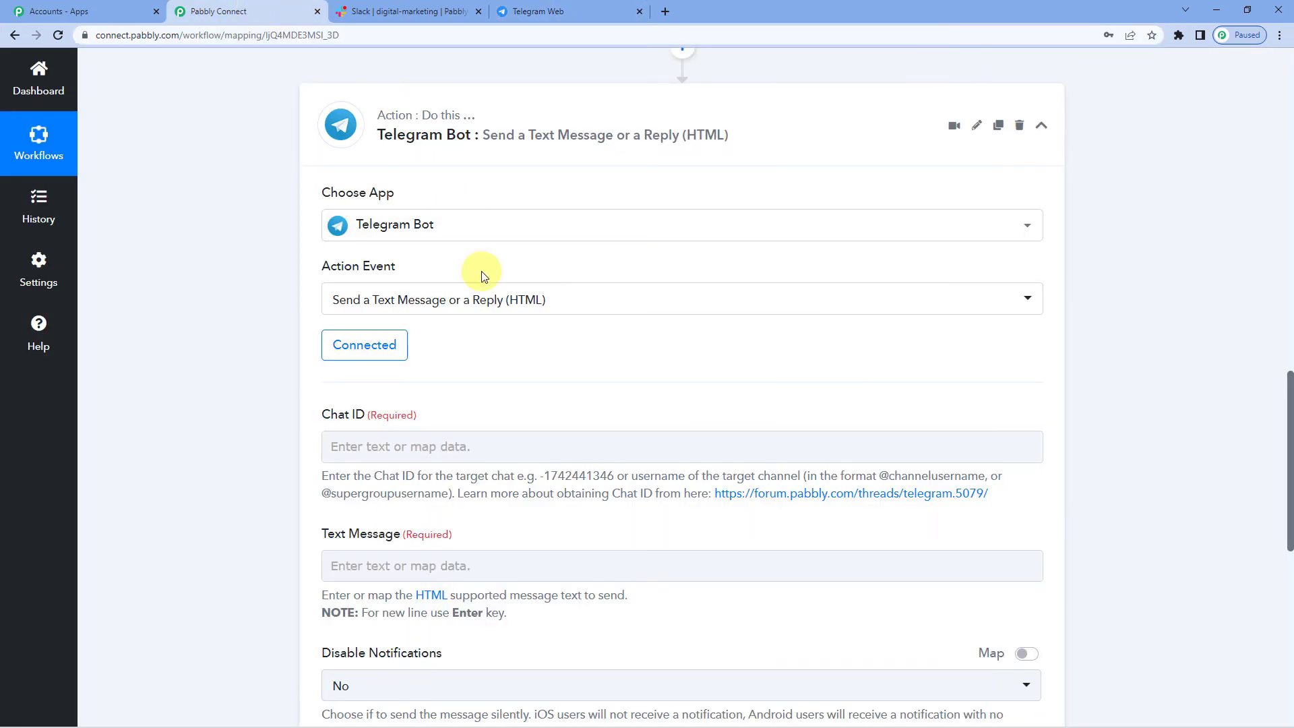
scroll(509, 346, down, 3)
click(445, 246)
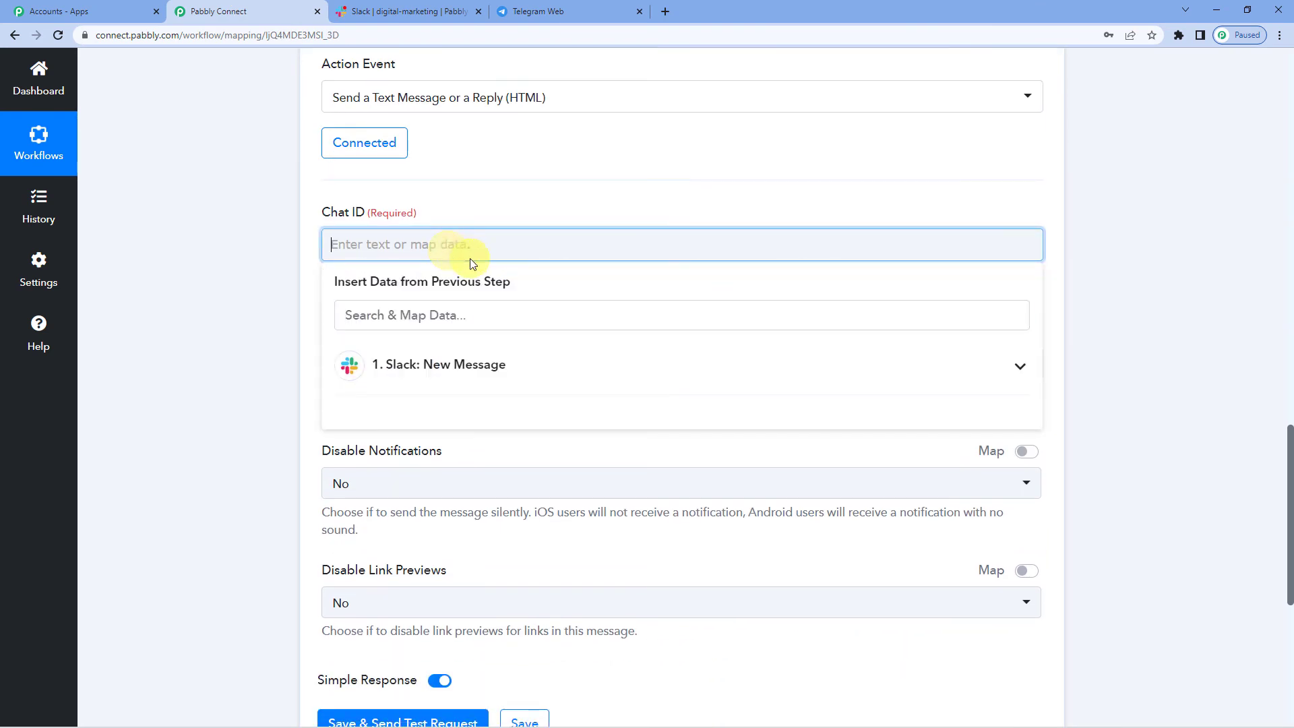
text(-657502176)
click(305, 248)
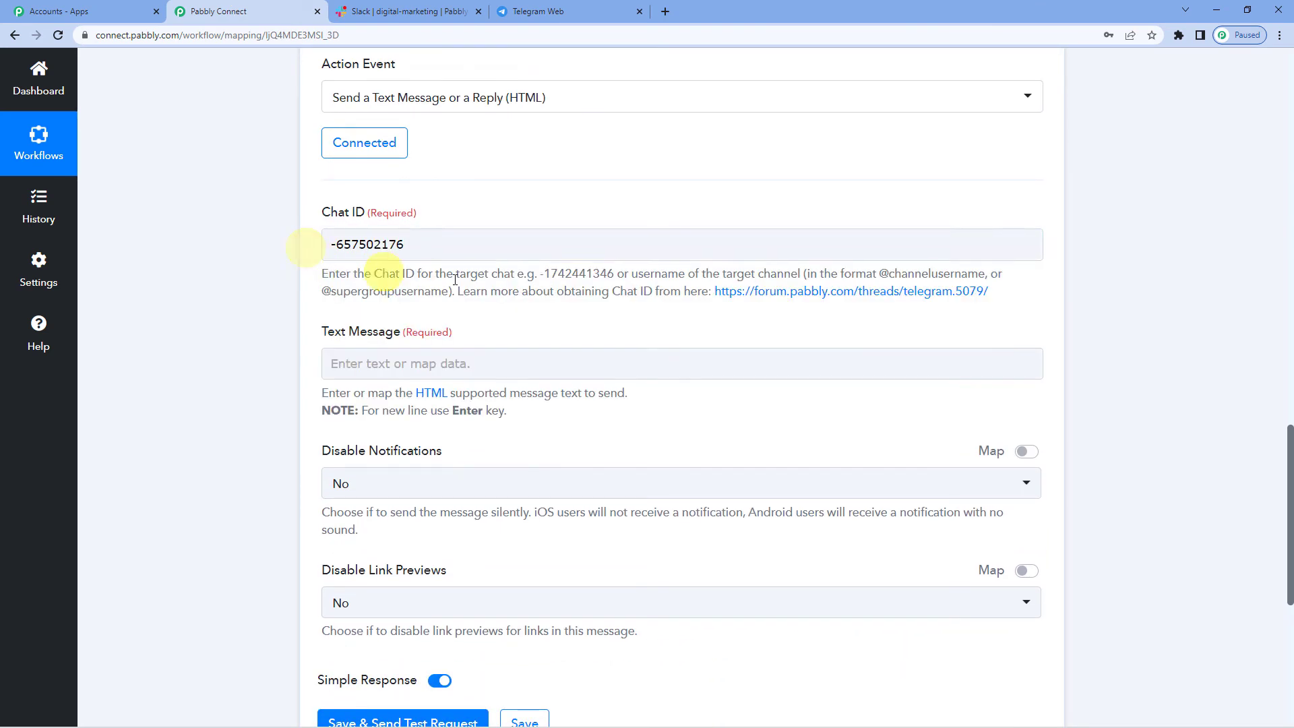
drag(540, 274, 611, 275)
click(542, 284)
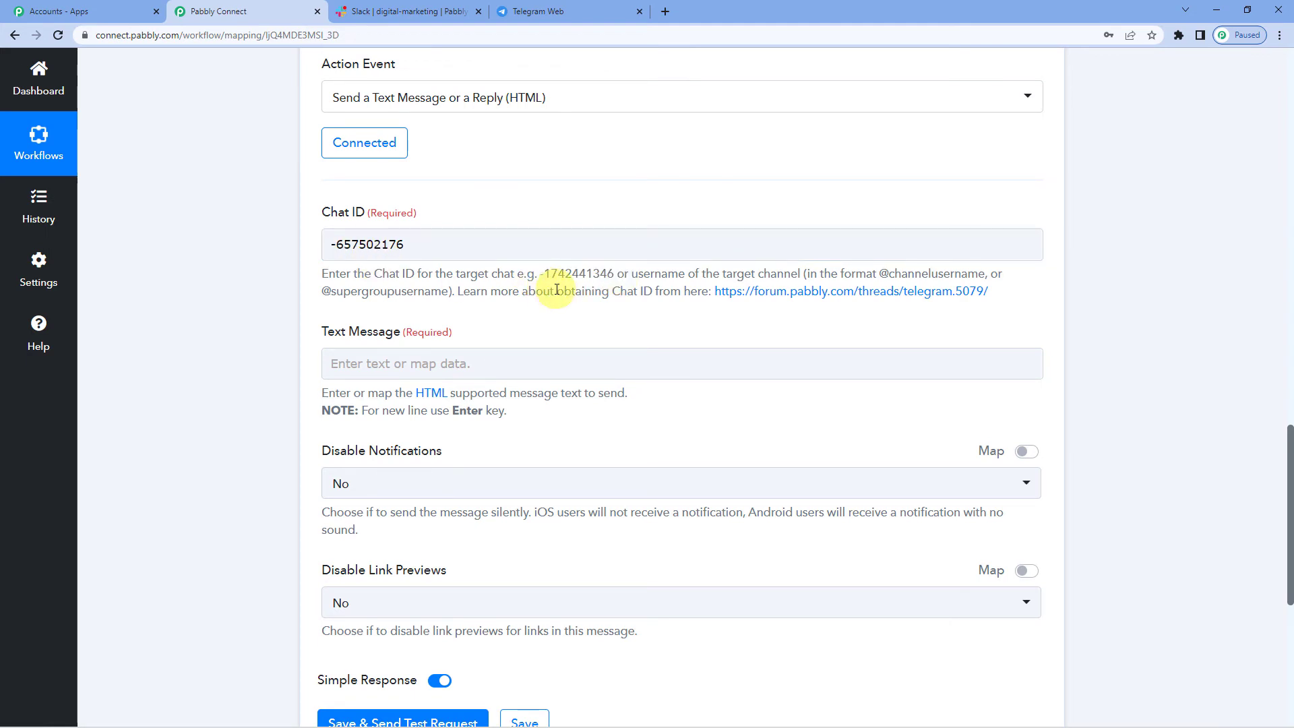
scroll(556, 288, down, 1)
scroll(551, 304, up, 1)
scroll(554, 286, down, 1)
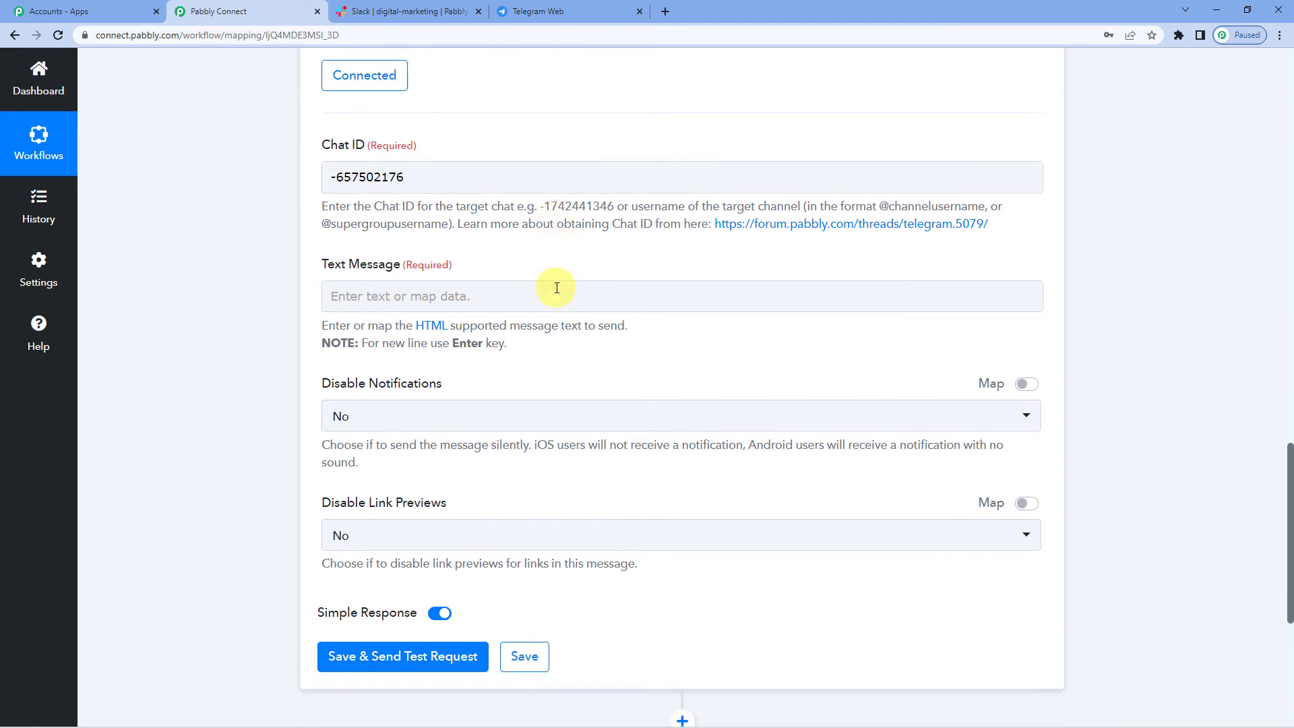
click(449, 294)
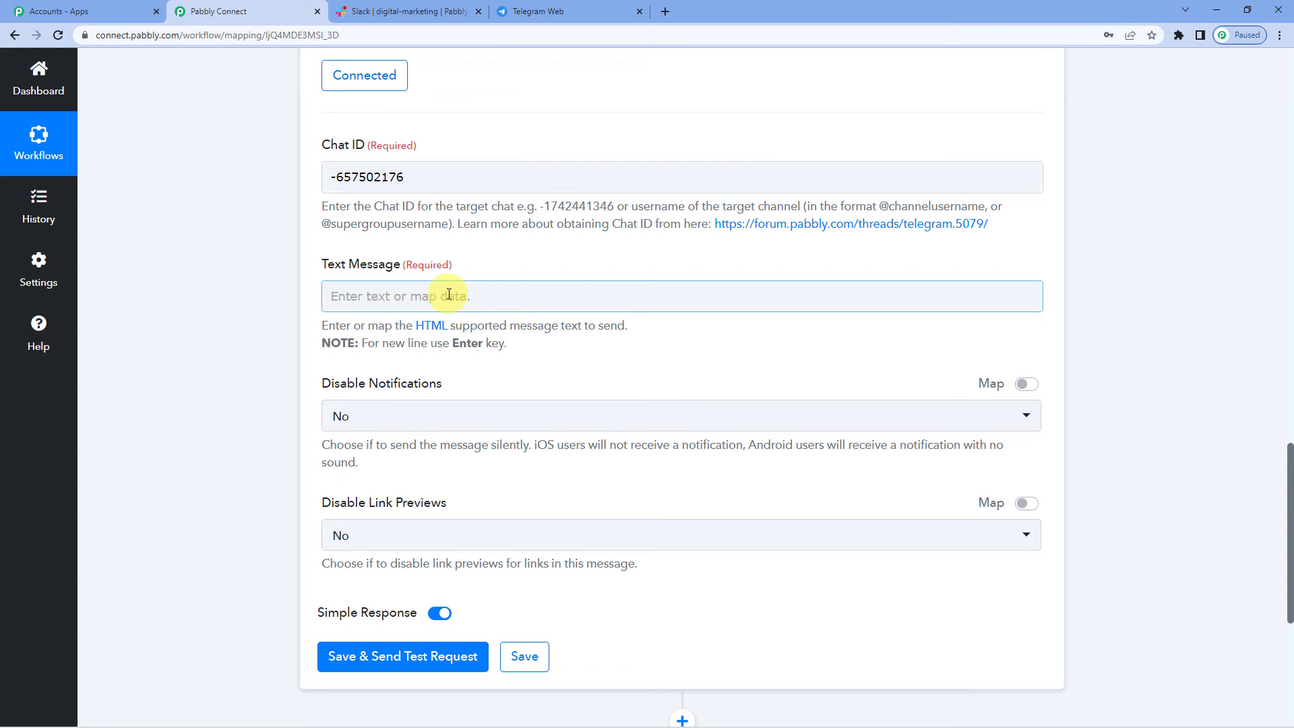
Map the Slack message's Text field ('New Stock alert: Check out the collection today') into Text Message
click(449, 295)
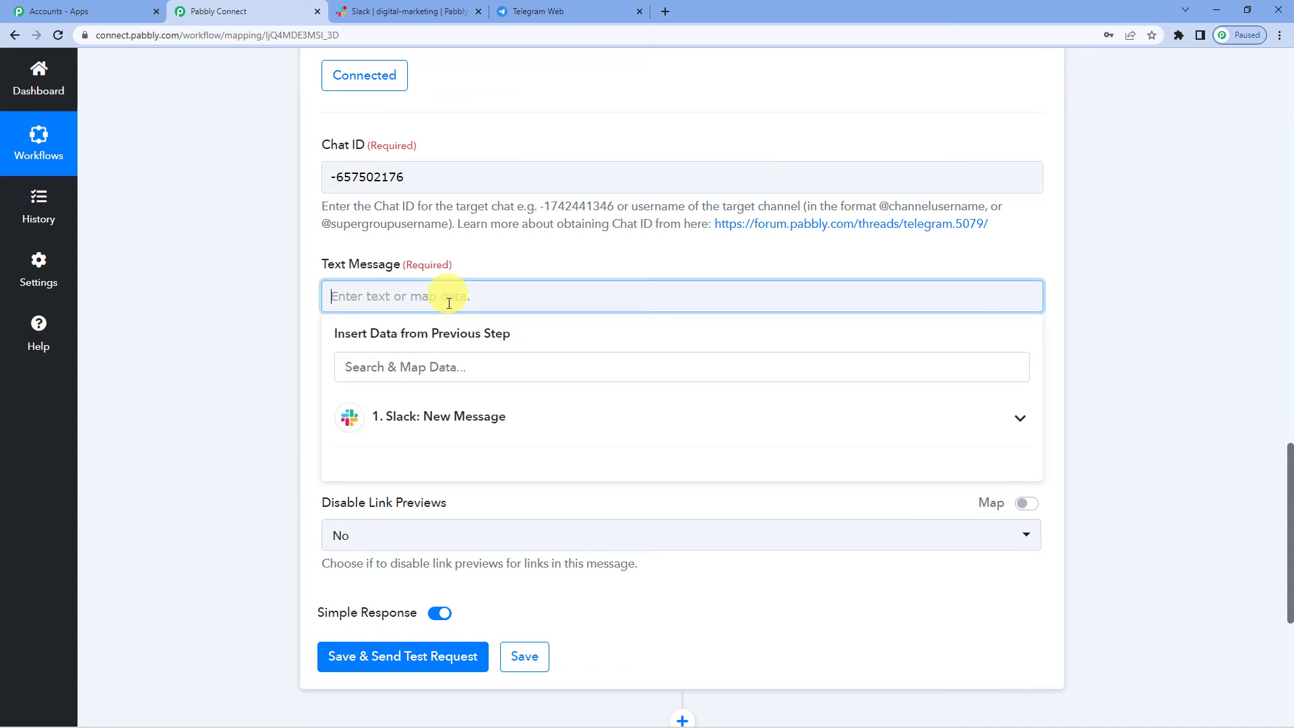
click(442, 419)
scroll(486, 458, down, 1)
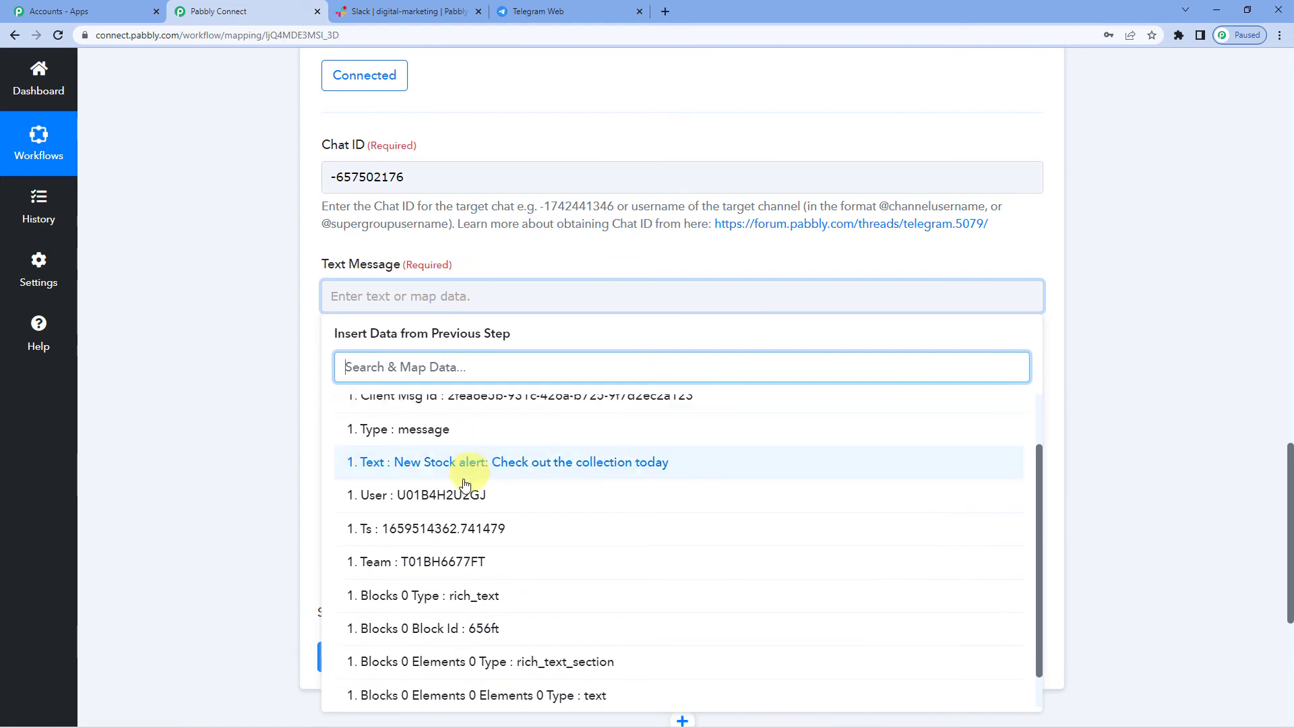
click(430, 475)
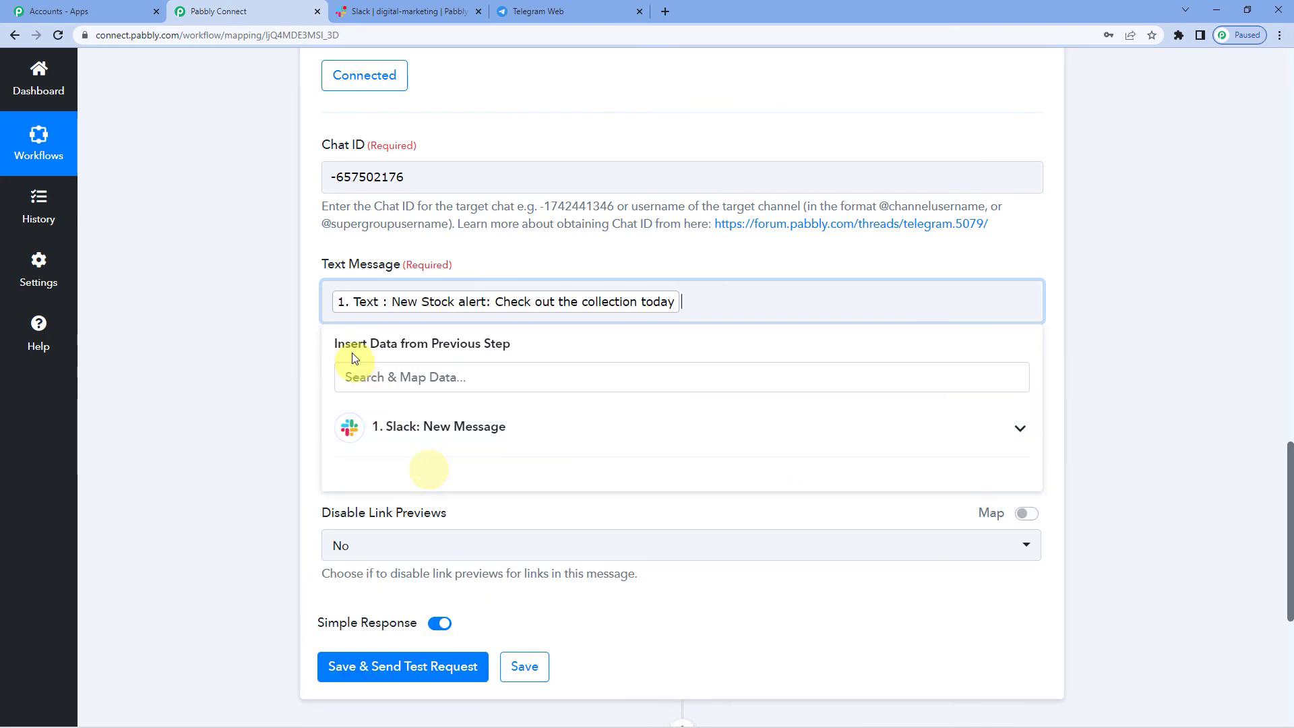
click(317, 310)
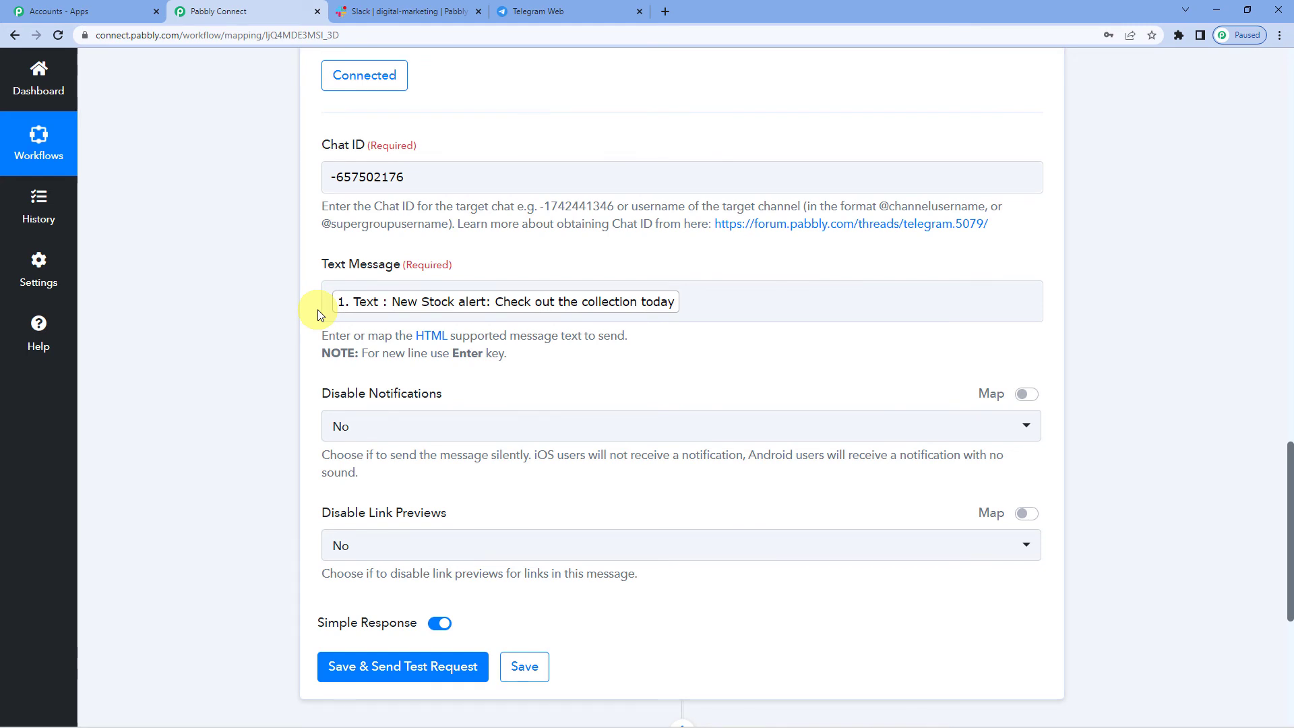
scroll(317, 310, down, 3)
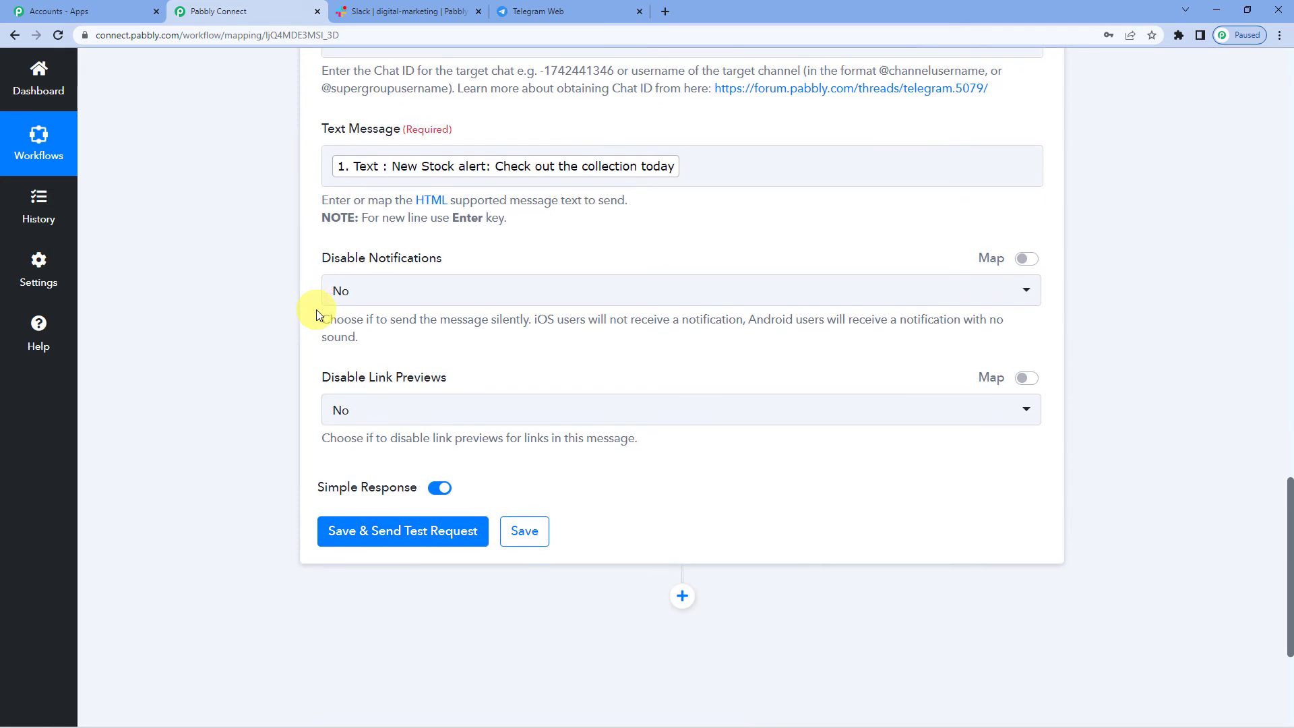
scroll(409, 352, up, 2)
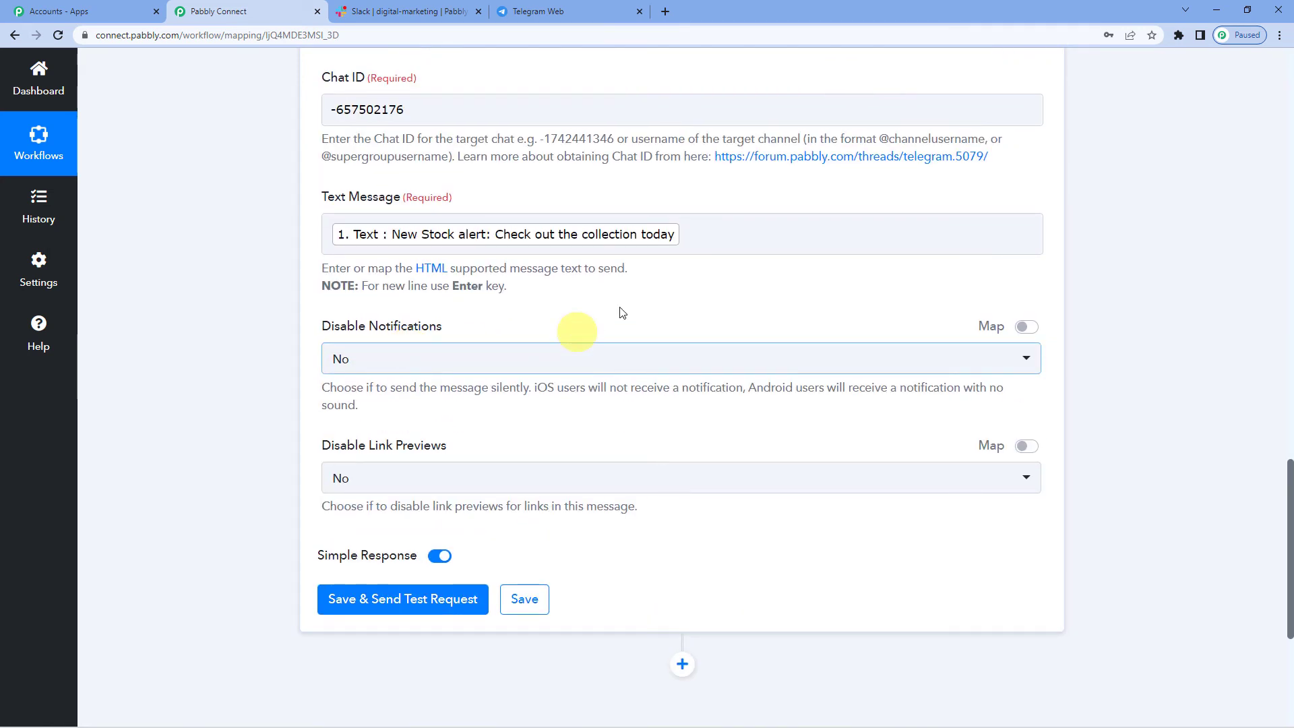
Review the Slack New Message fields in the Insert Data list again, then close it
click(714, 244)
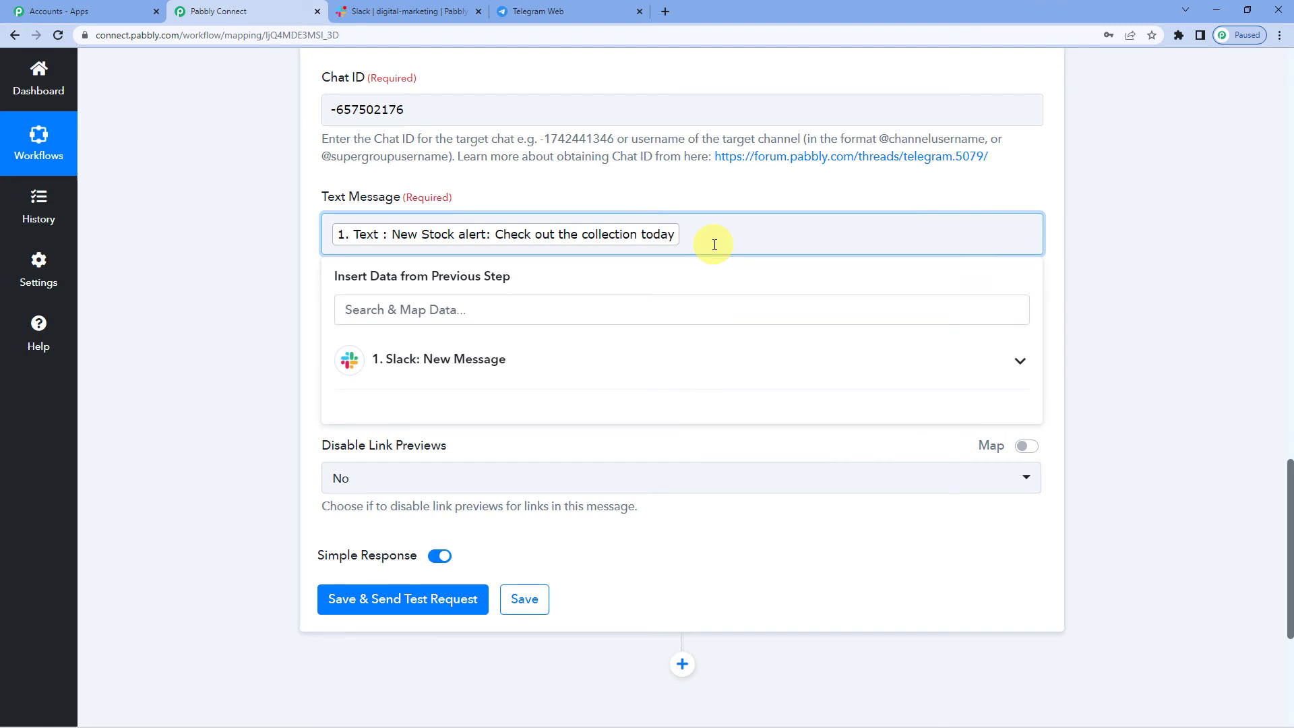
click(511, 358)
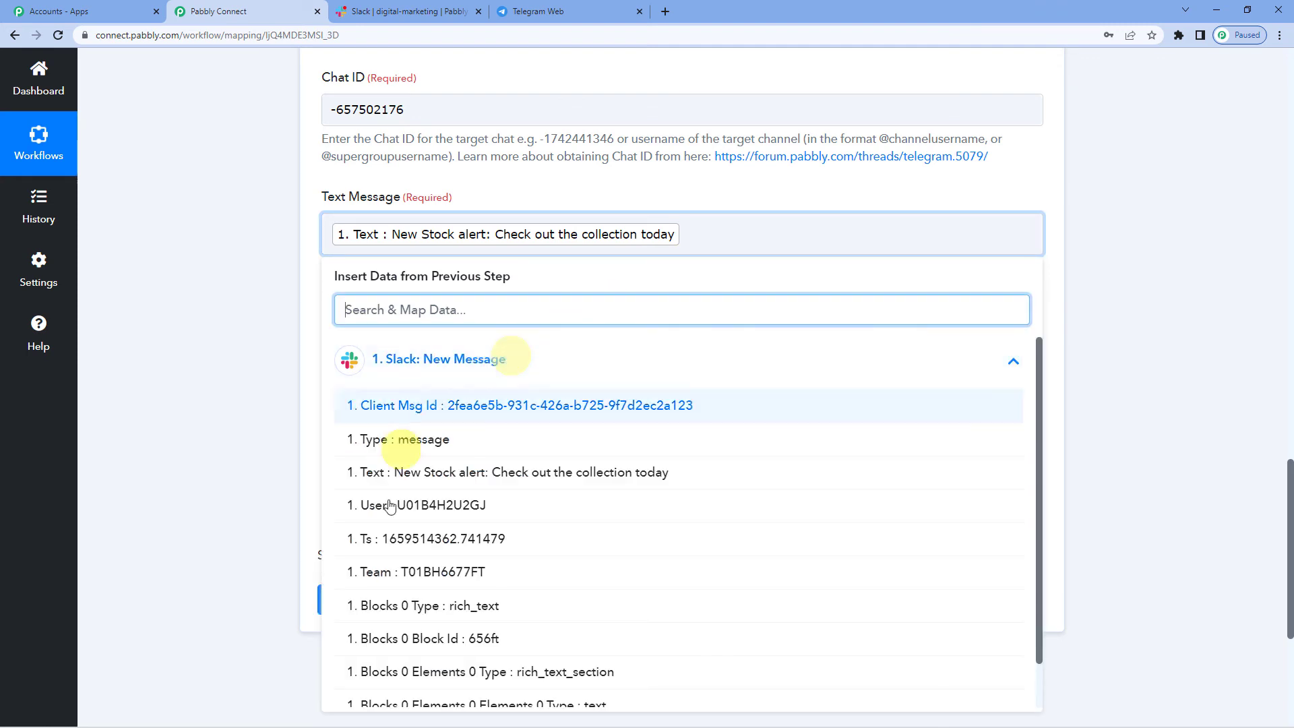
scroll(250, 405, up, 6)
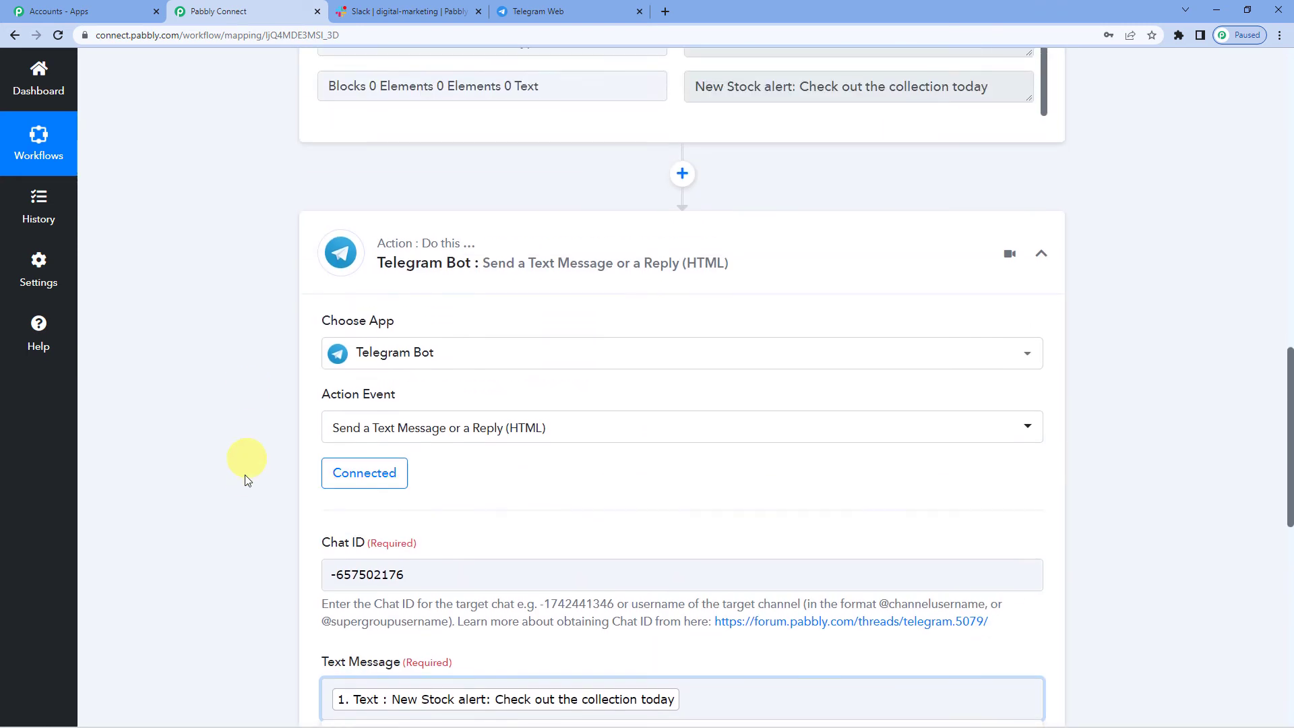
scroll(246, 457, down, 5)
scroll(290, 475, up, 3)
scroll(290, 475, up, 15)
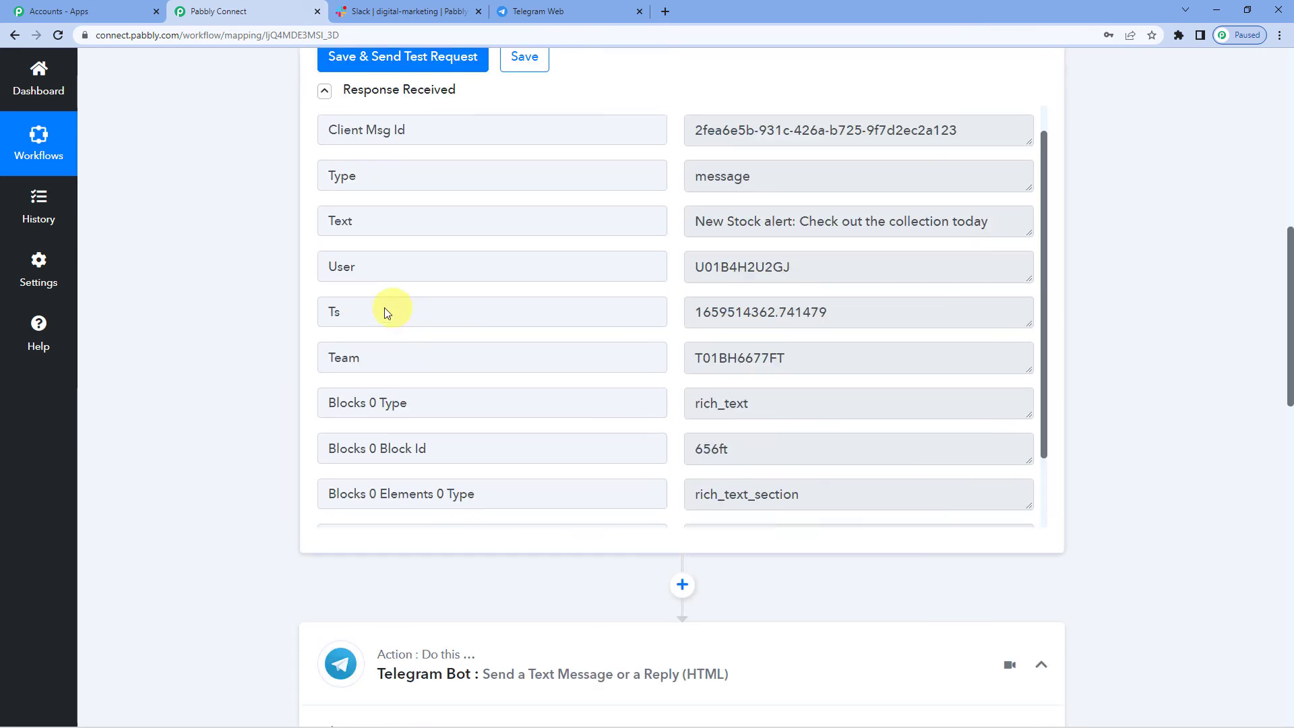
scroll(243, 471, down, 15)
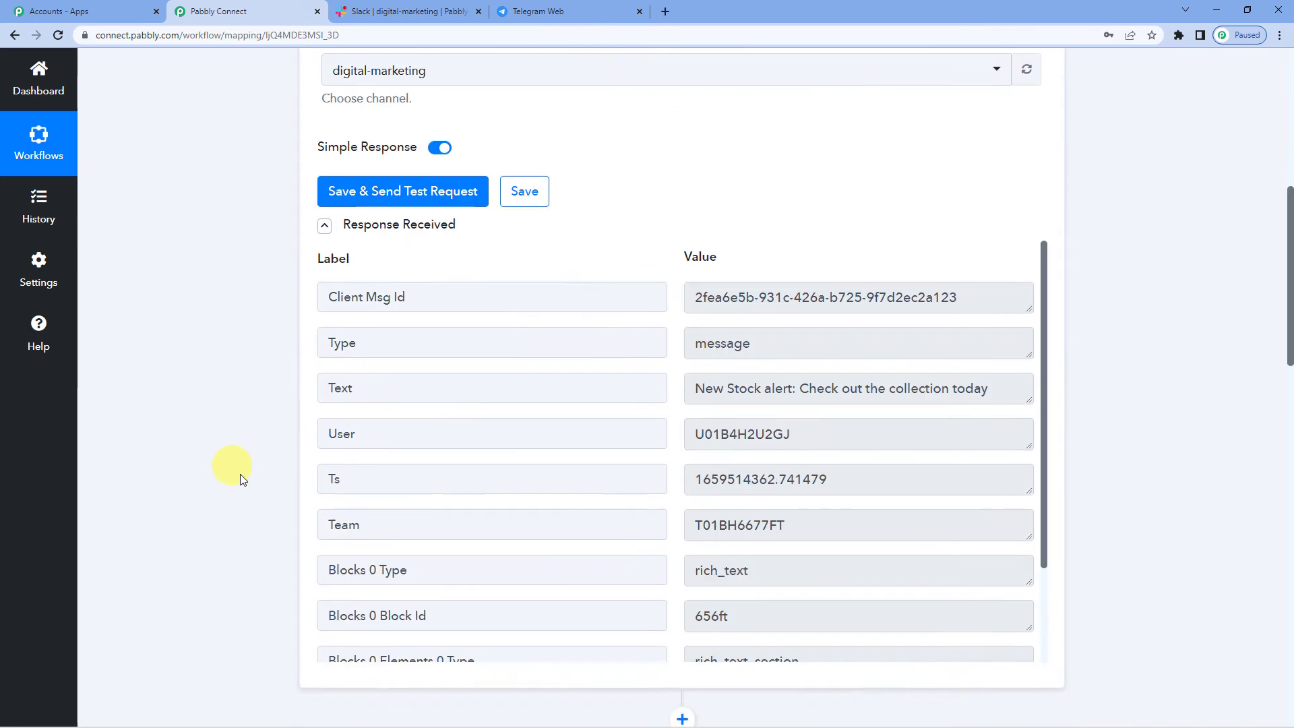
scroll(241, 507, down, 1)
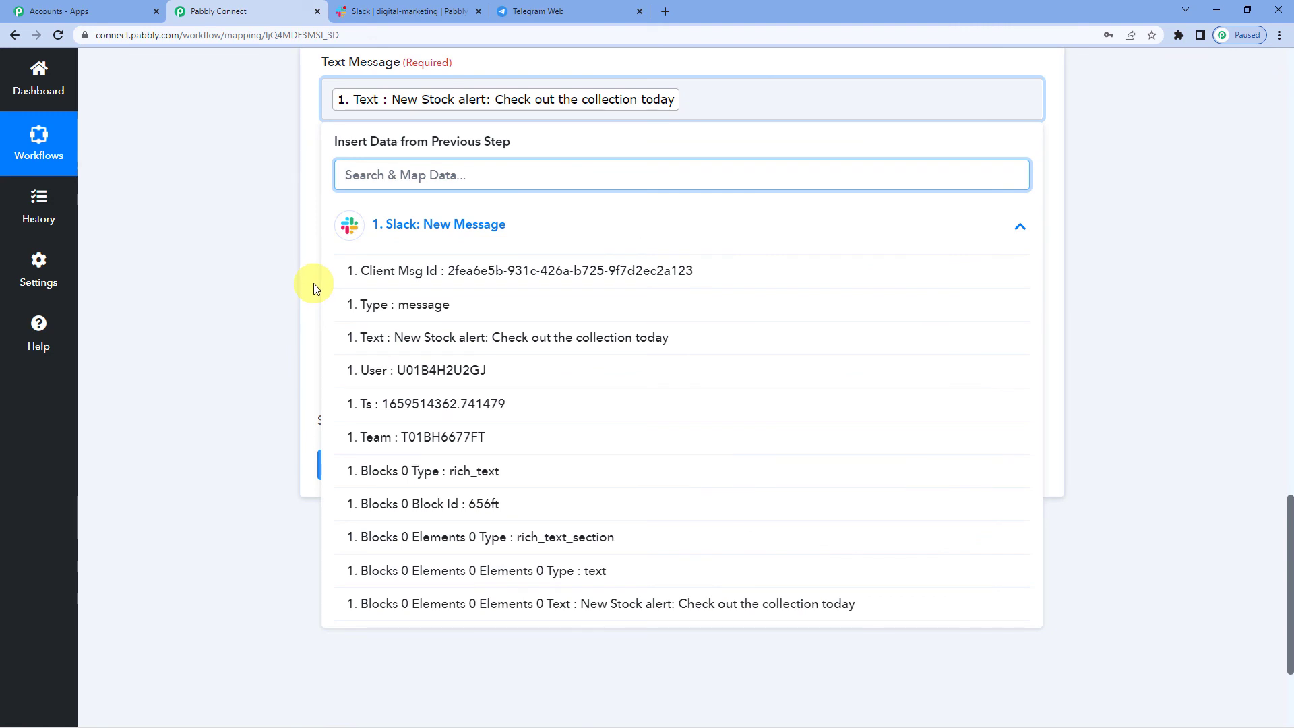
click(313, 283)
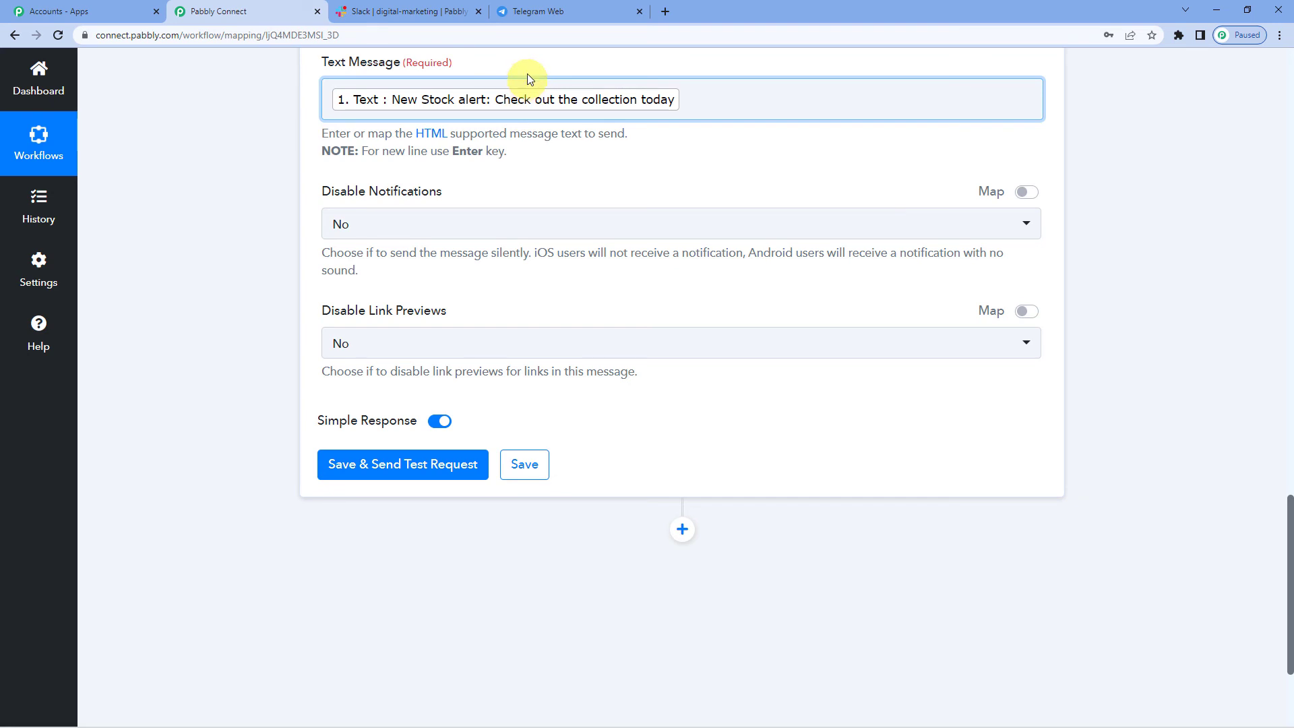
scroll(538, 209, up, 1)
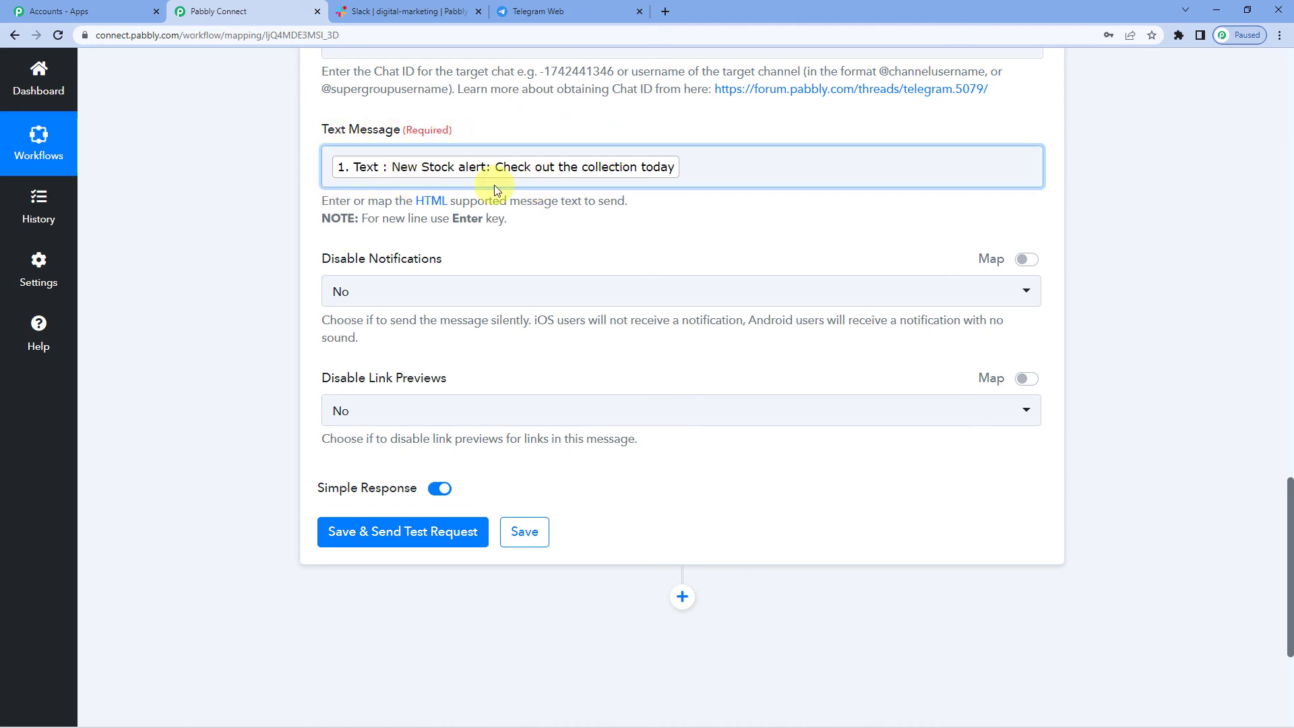
scroll(556, 241, down, 1)
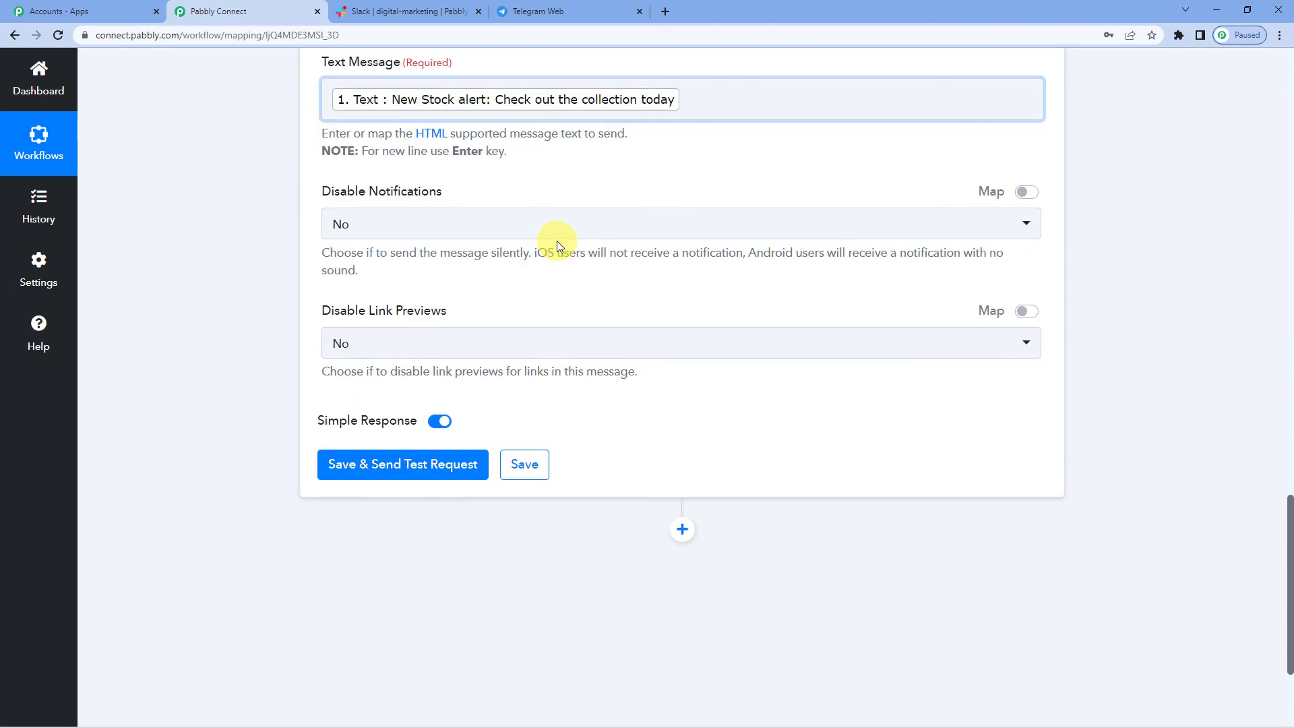
Save the Telegram action, send a test request, and review the Response Received table
click(418, 465)
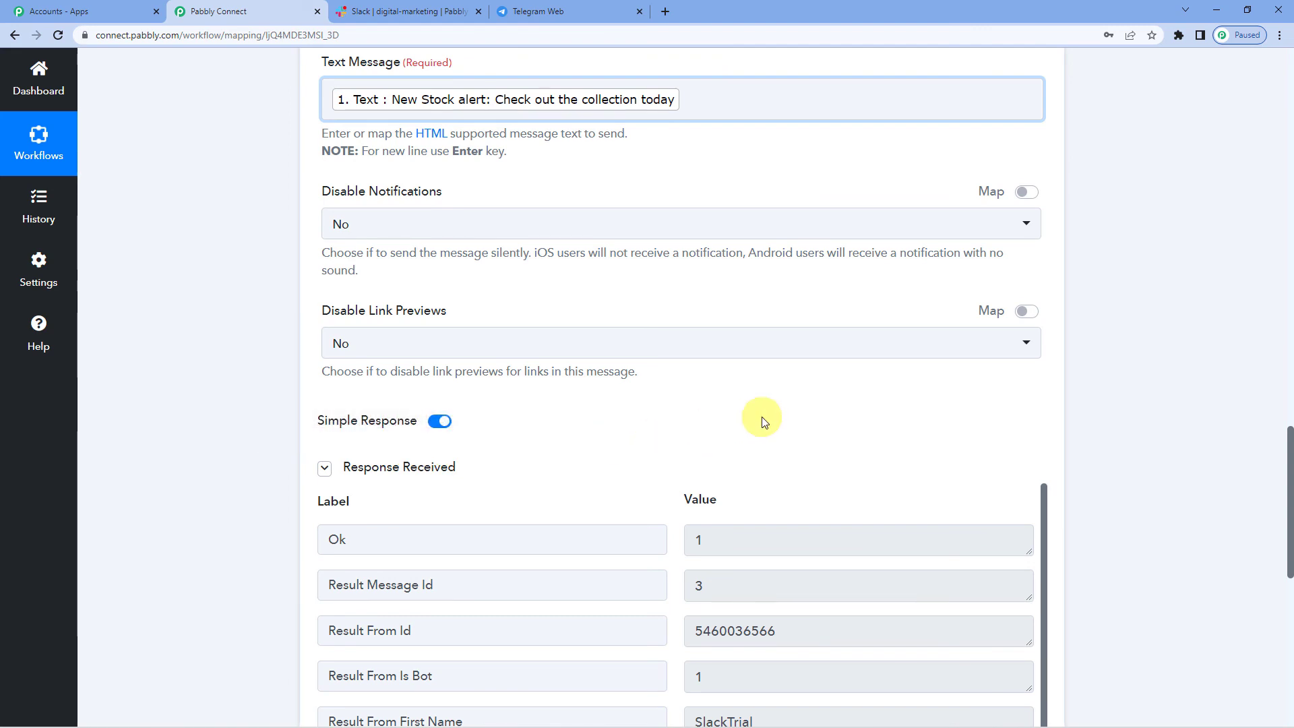
scroll(763, 419, down, 2)
scroll(763, 418, down, 2)
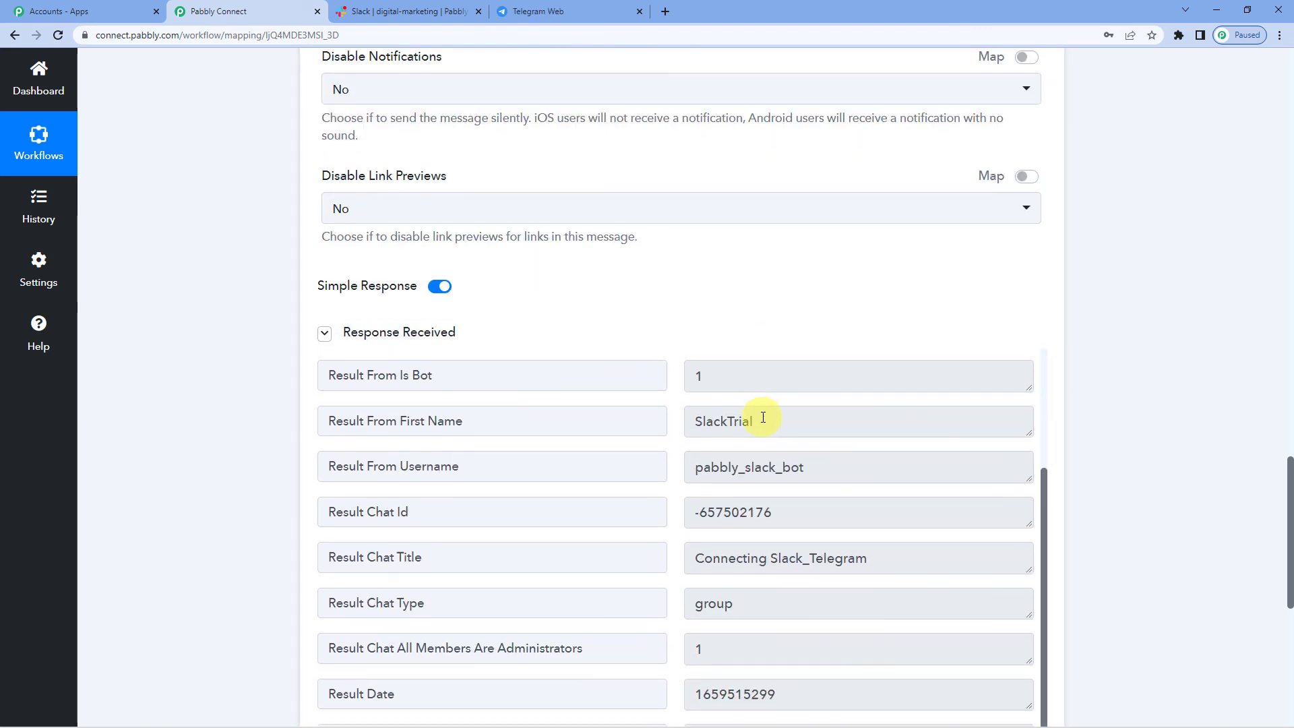
scroll(684, 330, down, 3)
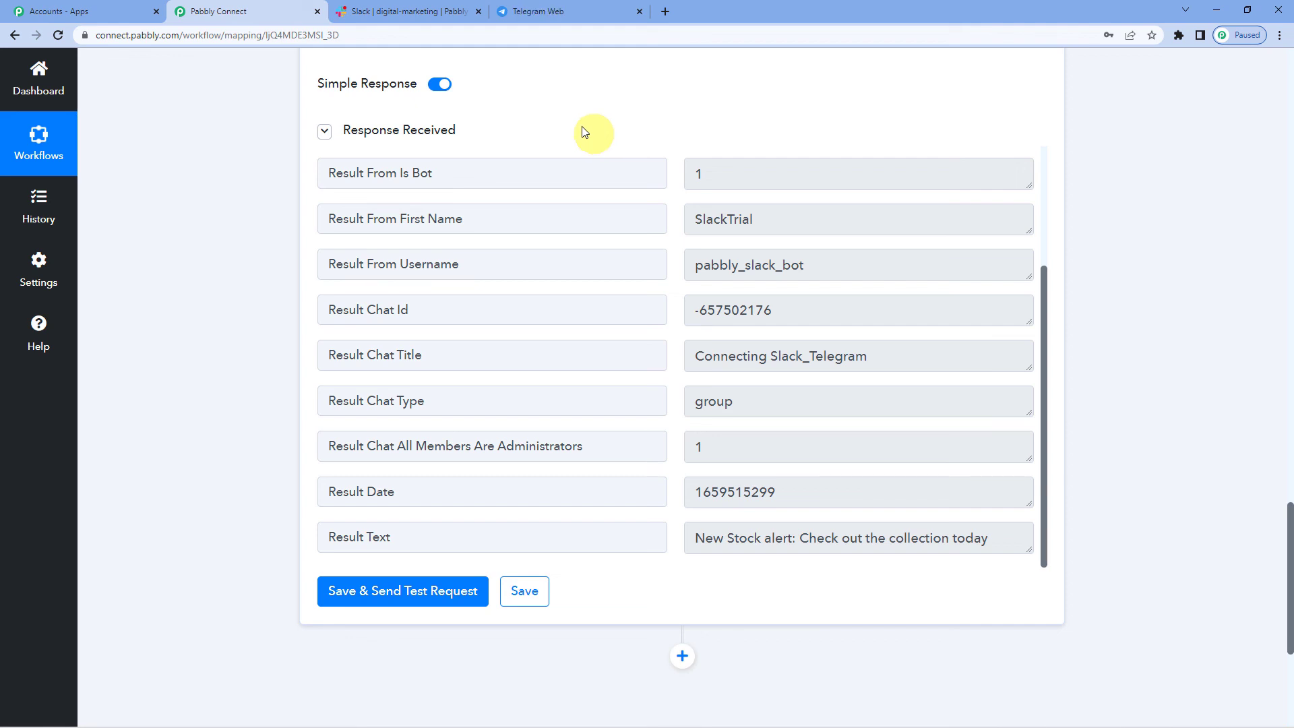
Confirm the 'New Stock alert' in the Connecting Slack_Telegram group matches the original Slack post
click(539, 8)
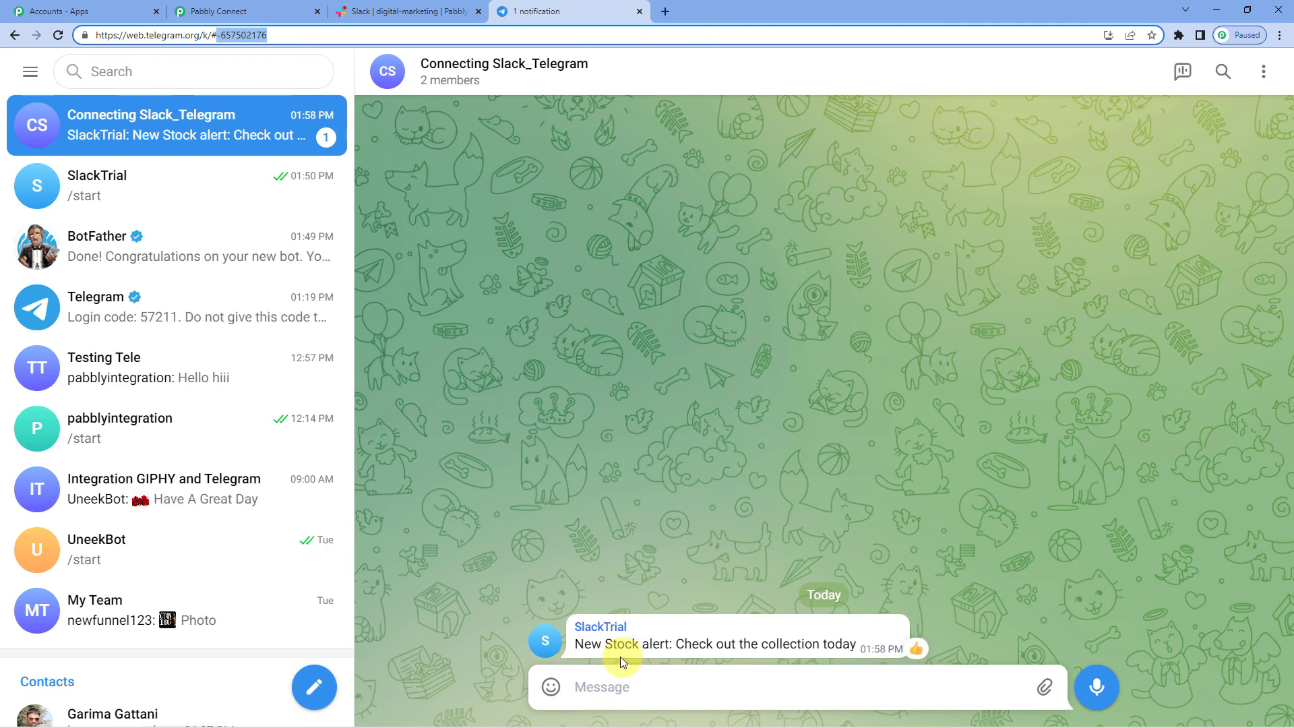
drag(605, 646, 860, 646)
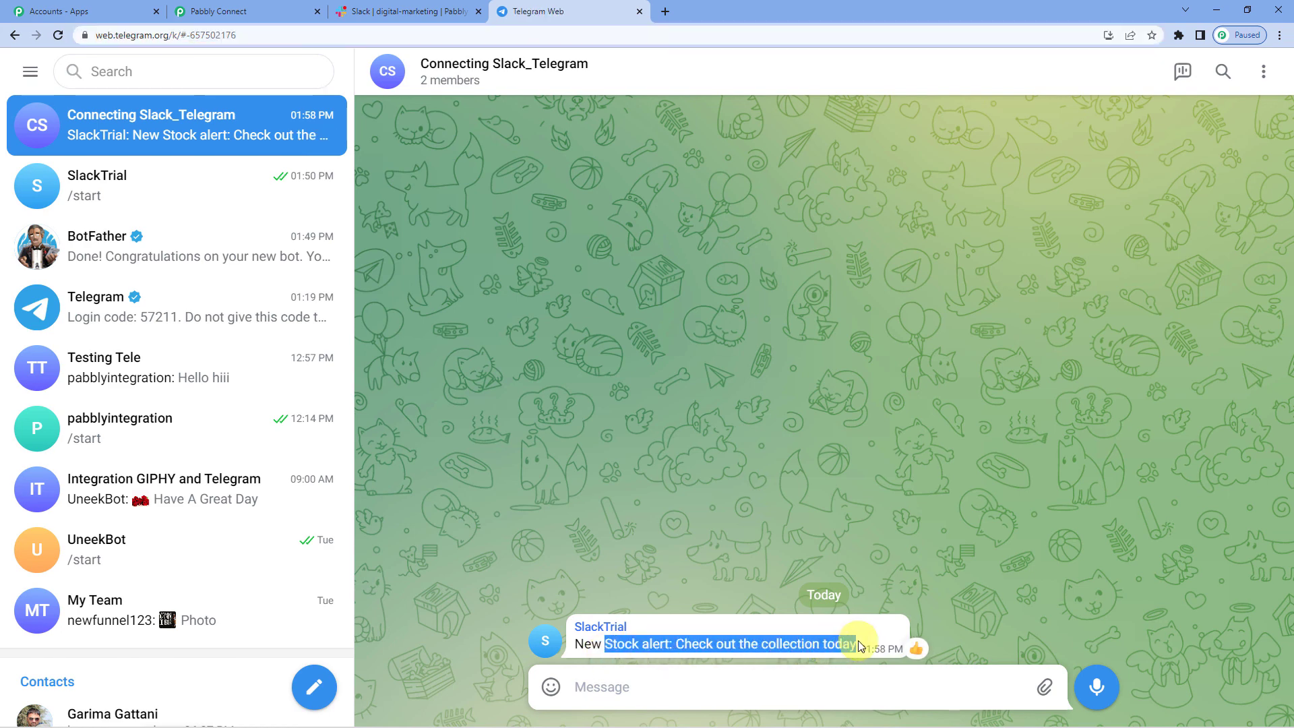
click(811, 646)
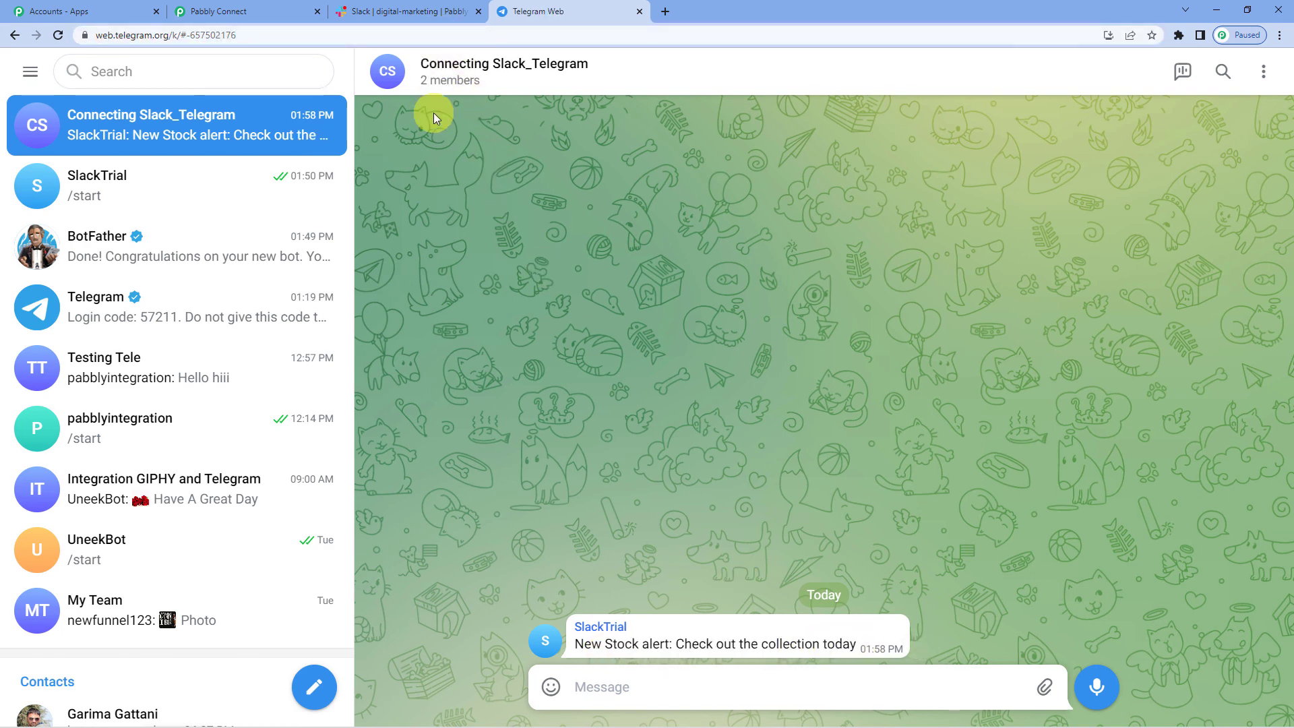
click(403, 8)
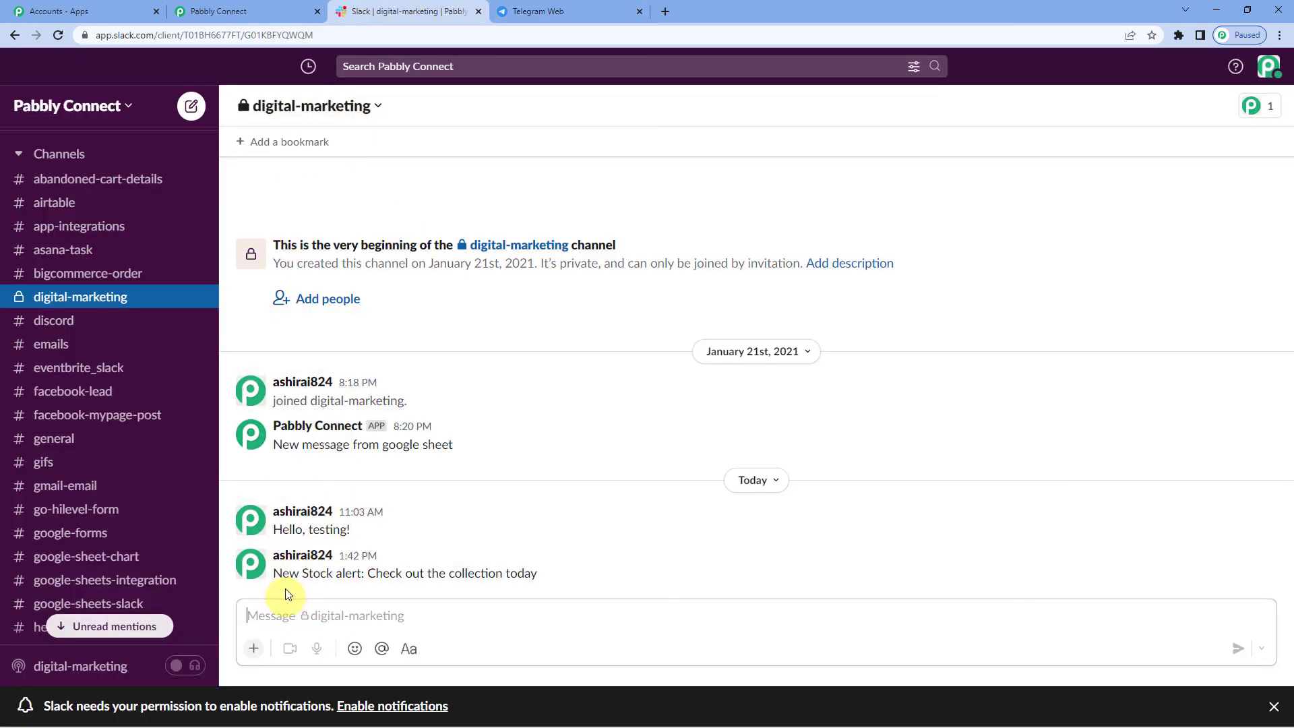
drag(284, 575, 532, 584)
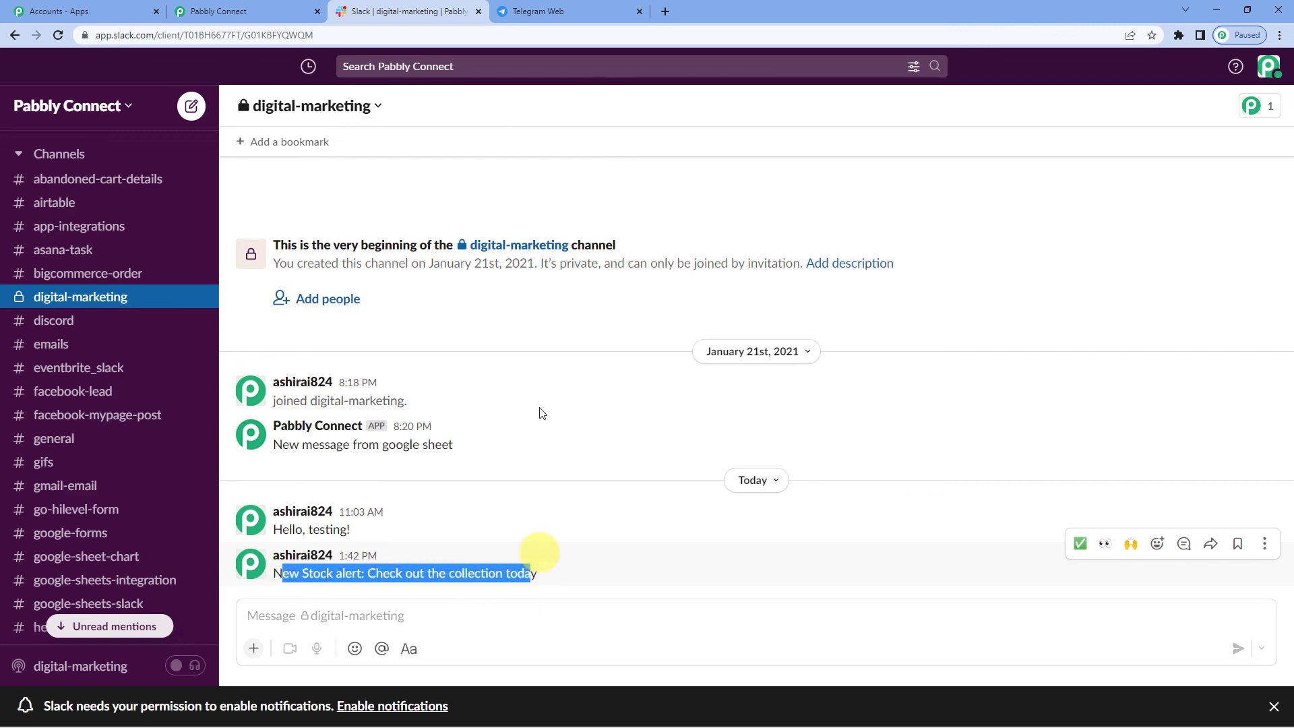
click(557, 10)
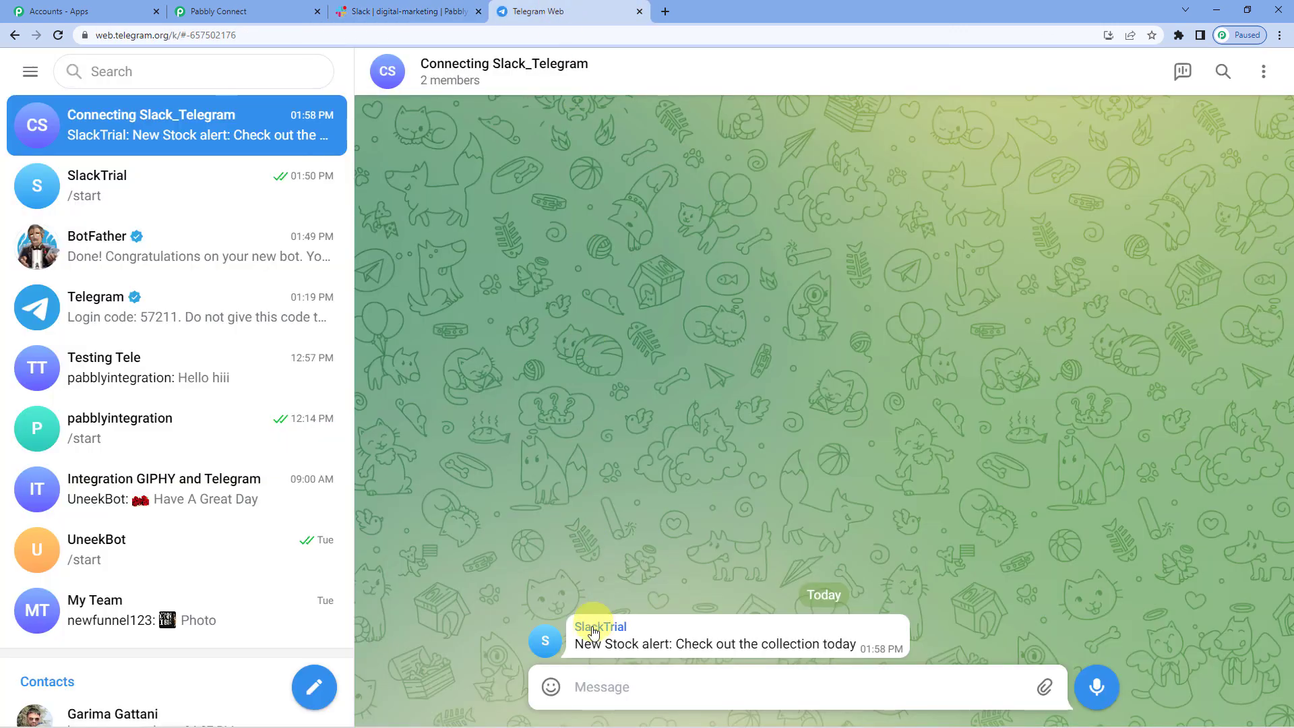
drag(575, 645, 822, 650)
Return to Pabbly Connect showing the Telegram Bot response with Result Text 'New Stock alert: Check out the collection today'
click(283, 10)
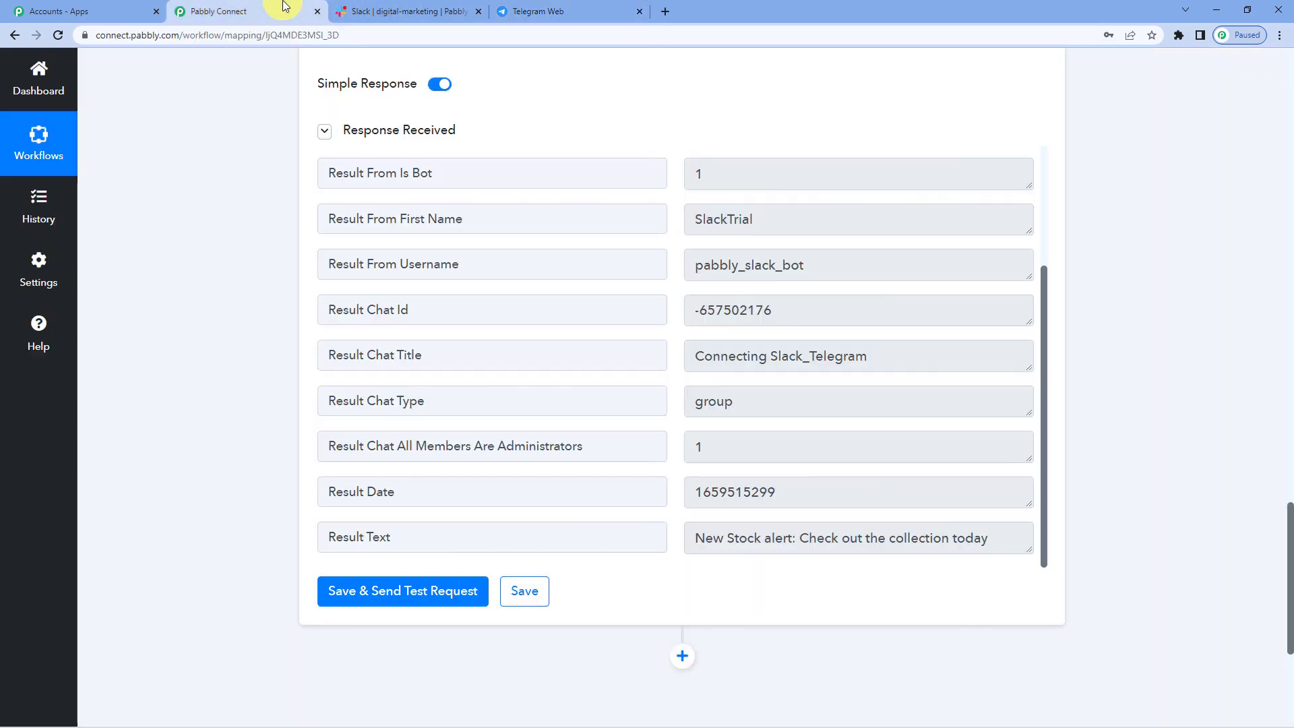